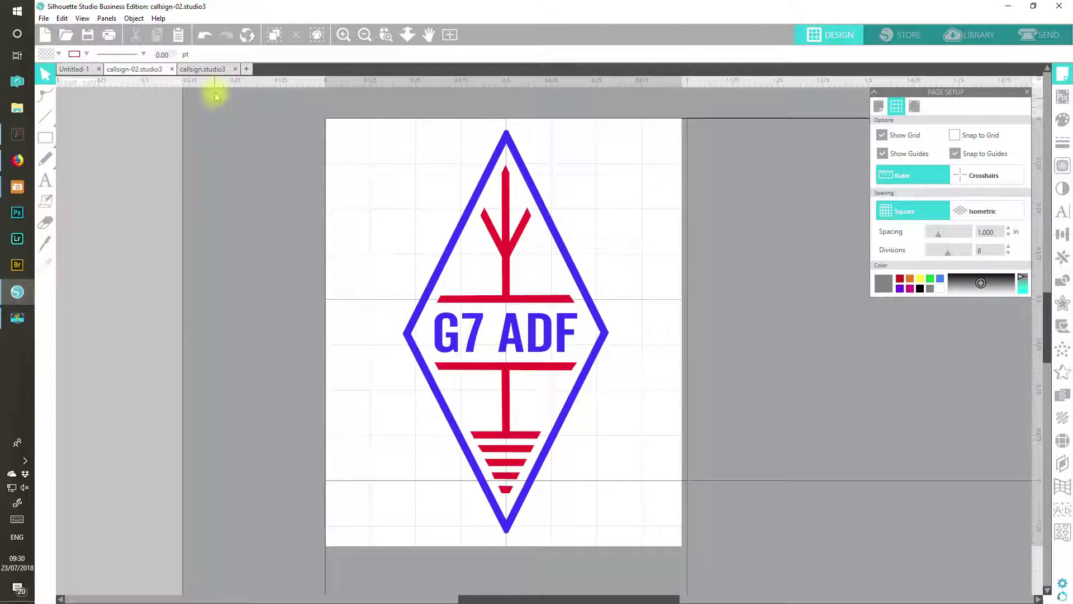
- View the finished design in callsign.studio3, and return to callsign-02.studio3
click(209, 70)
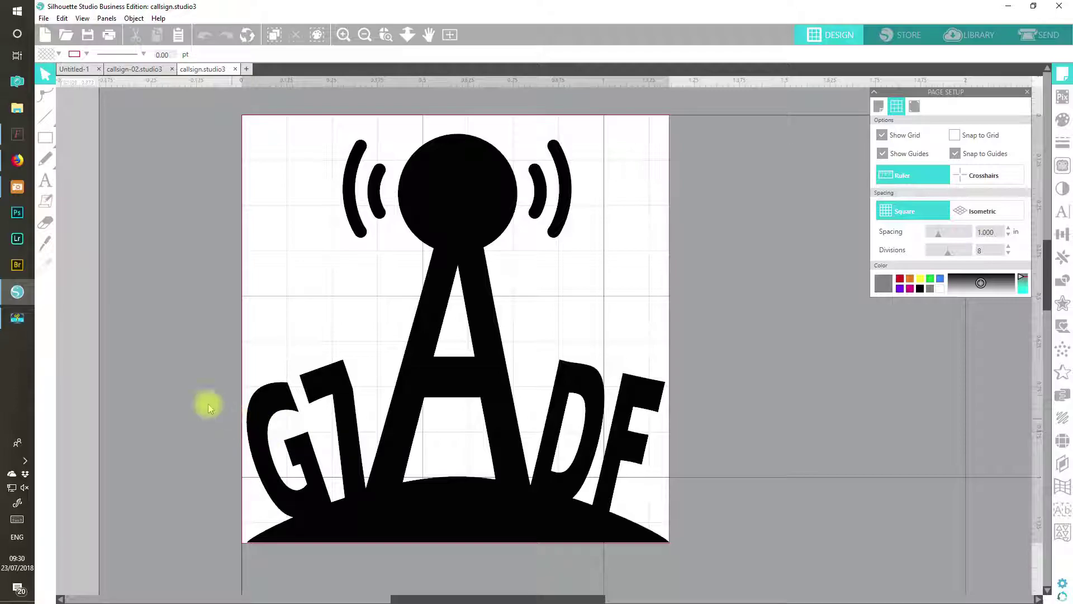
click(133, 70)
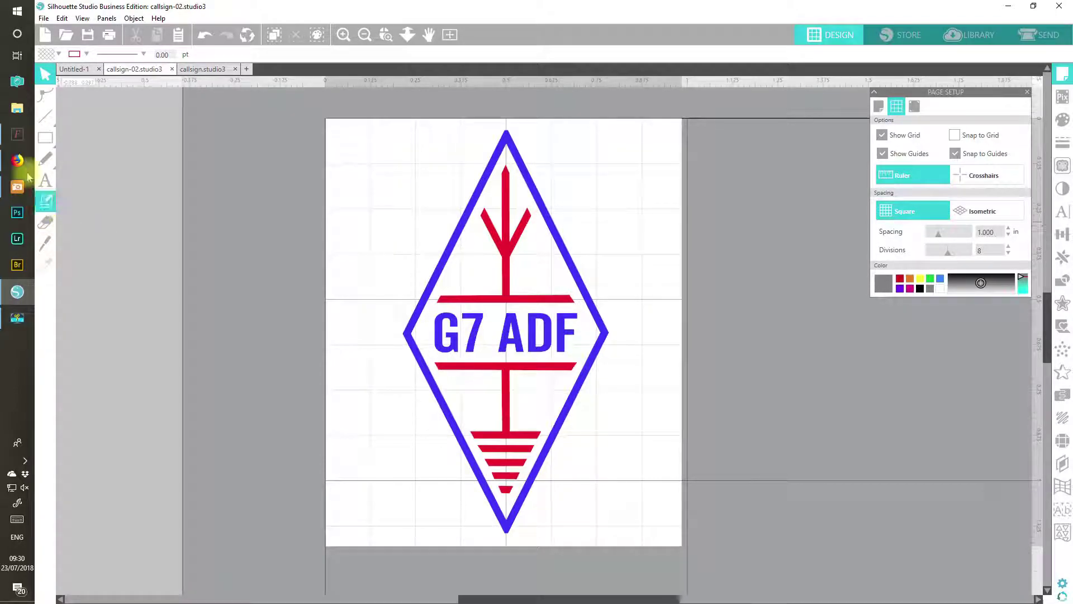
- Switch to Firefox and copy the first RSGB logo image from the image search results
mouse_move(15, 163)
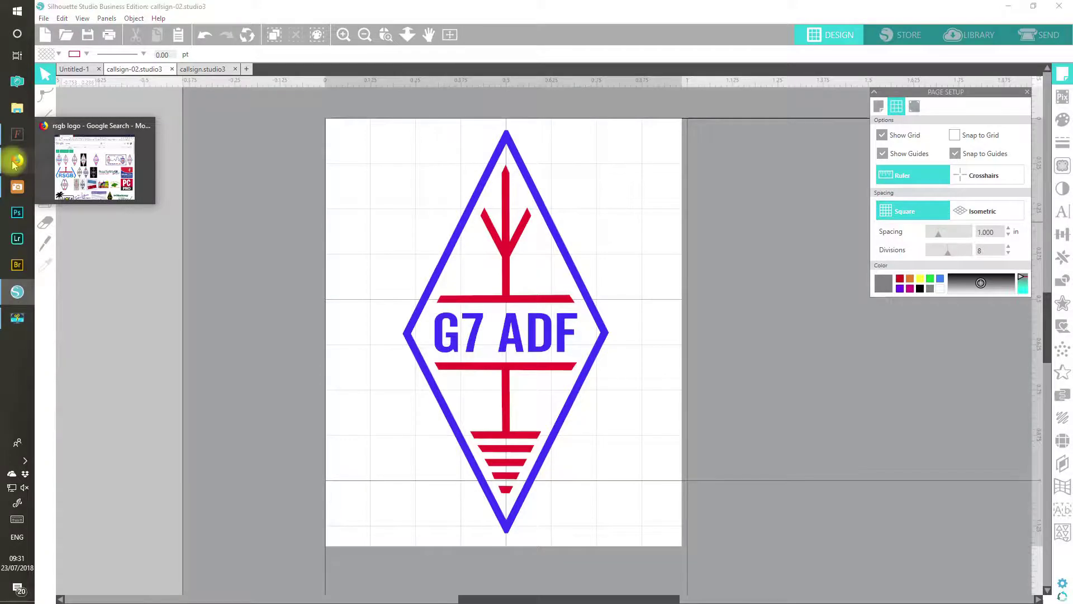
click(14, 163)
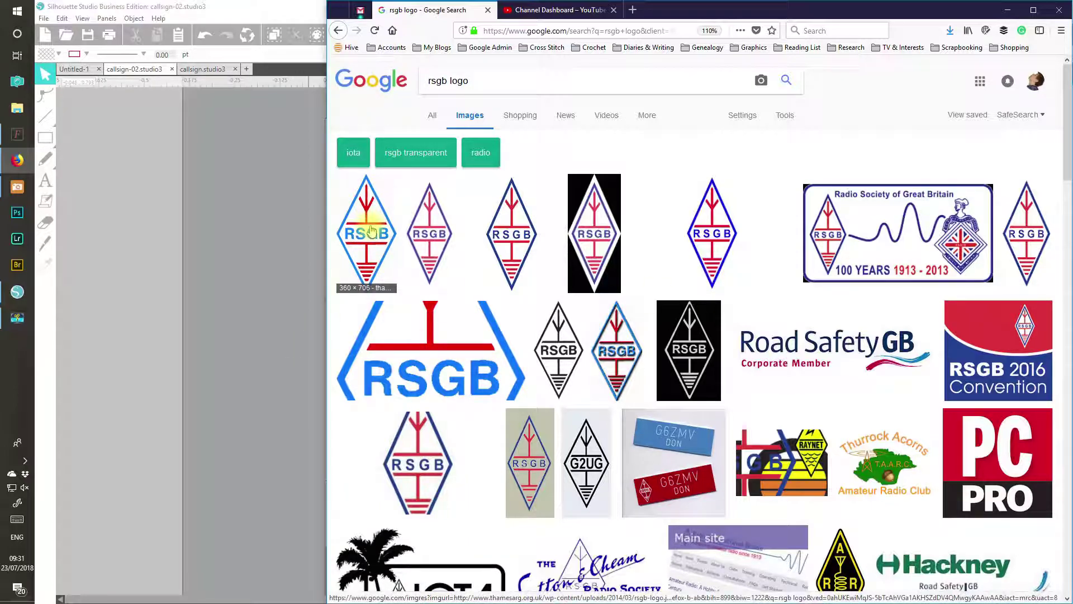
right_click(372, 230)
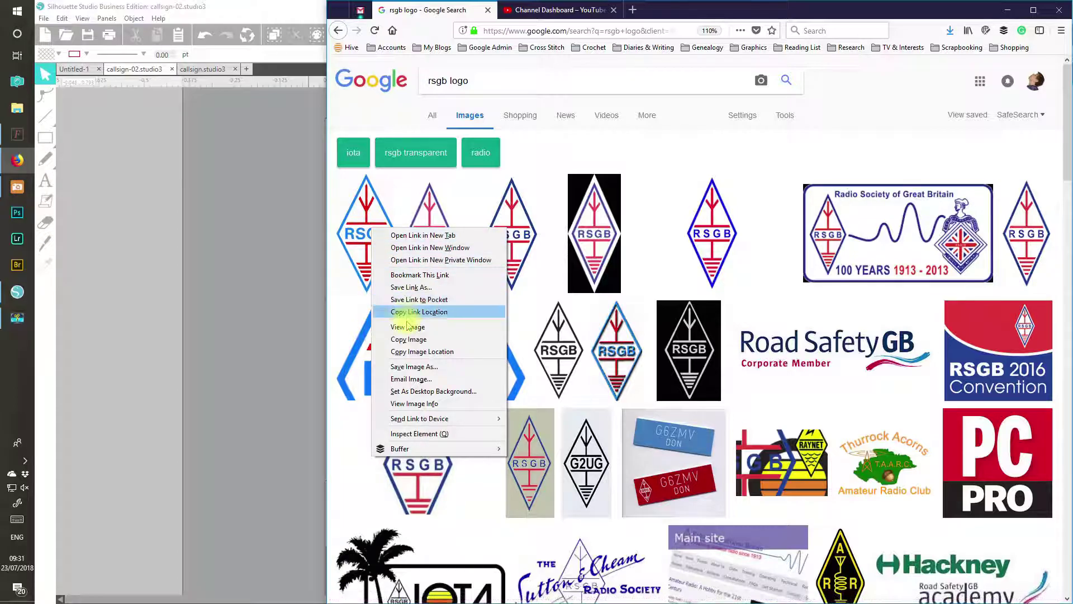
click(411, 340)
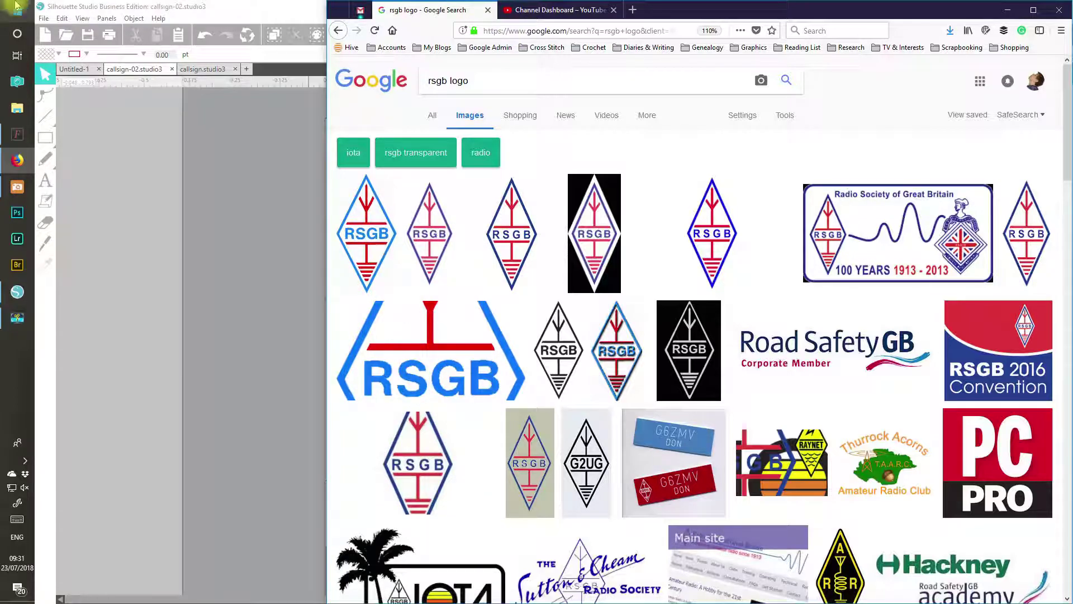
- Paste the copied RSGB logo into the Untitled-1 document and place it off the page beside the cutting mat
click(79, 70)
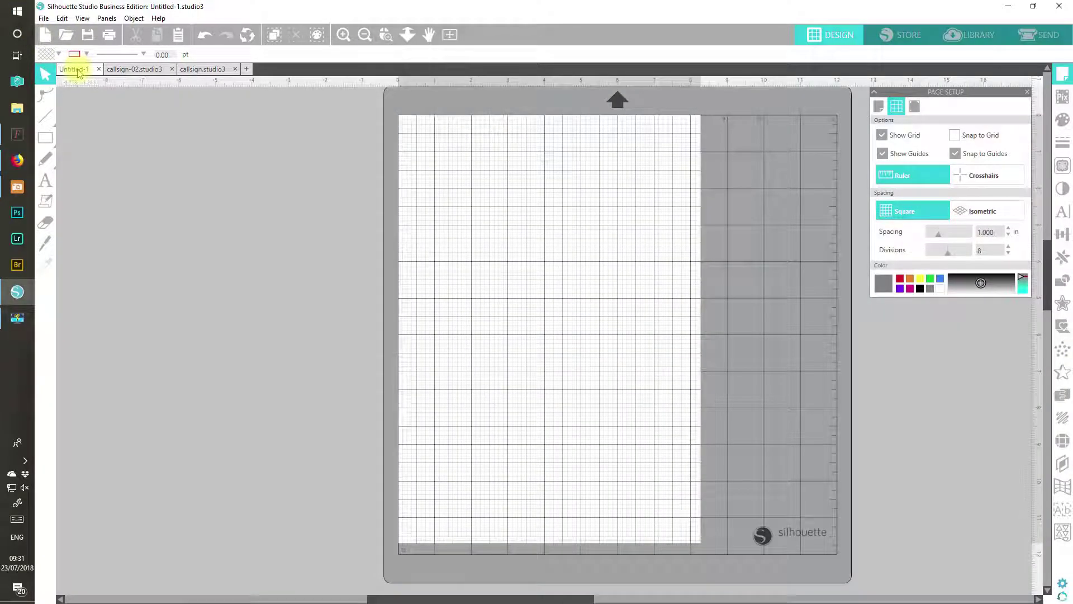
click(177, 35)
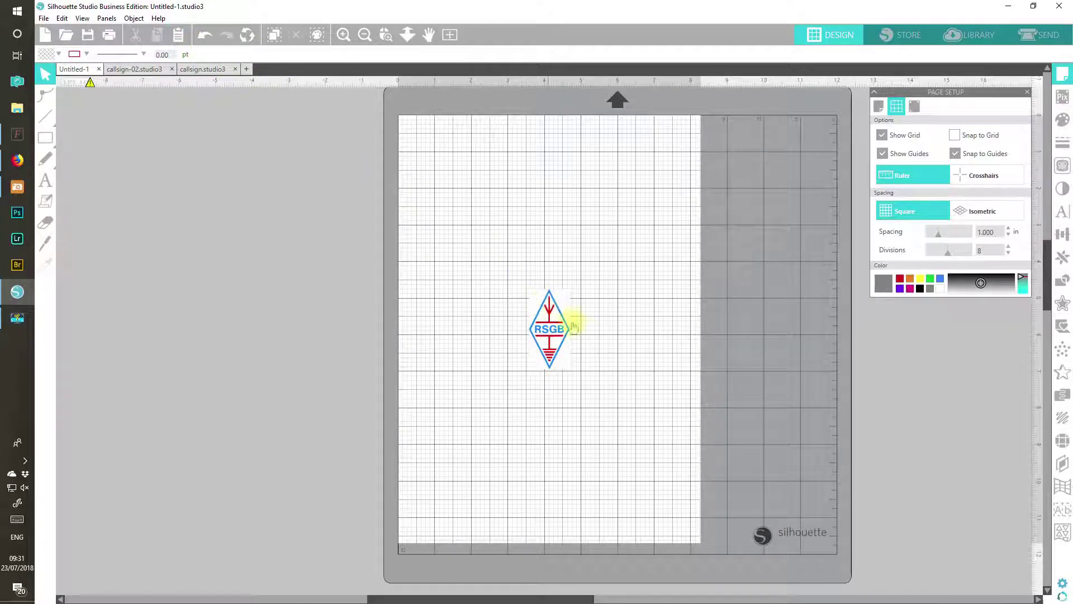
drag(562, 342, 385, 173)
click(422, 249)
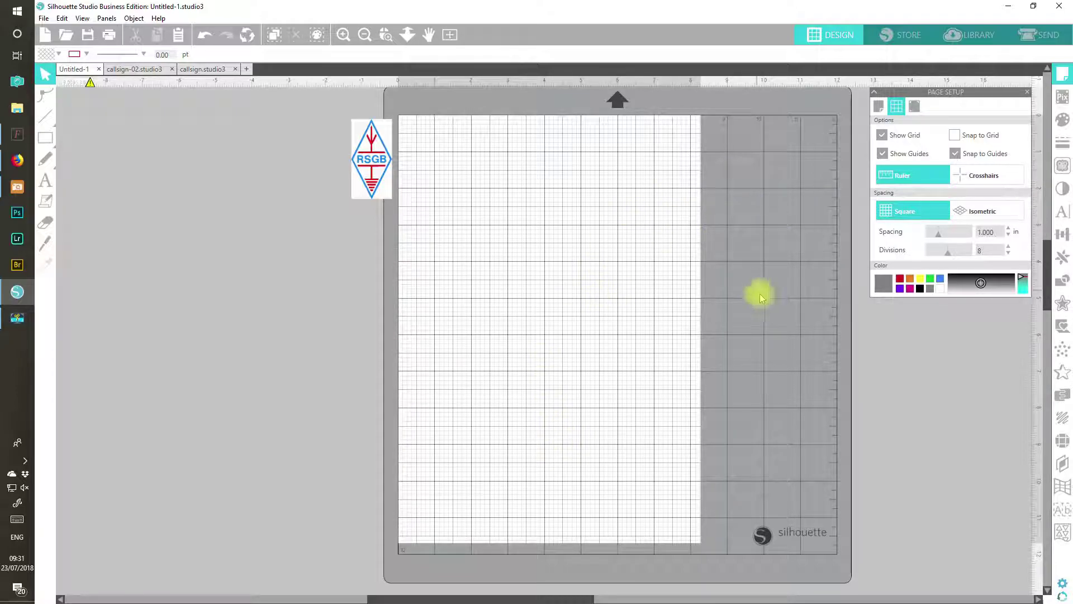
- Change the unit of measurement to Millimeters in the preferences and apply it
click(1063, 584)
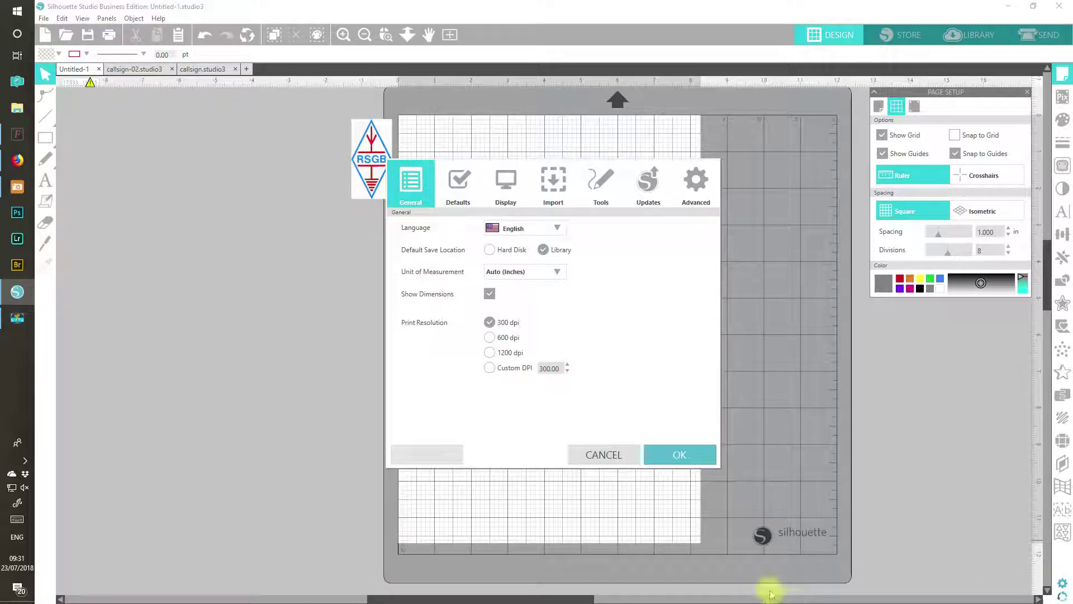
click(546, 271)
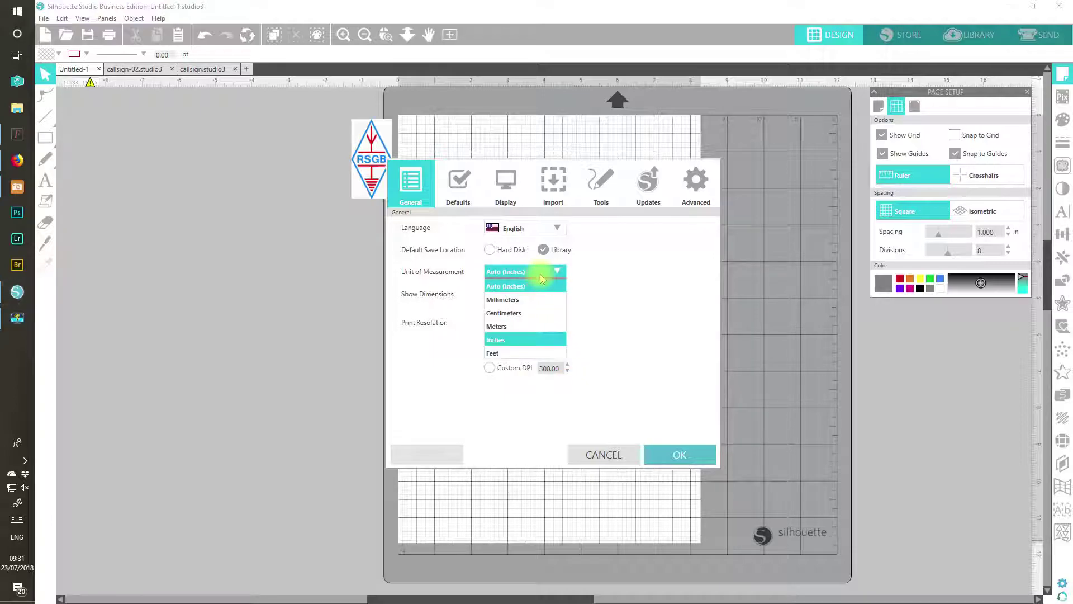
click(502, 300)
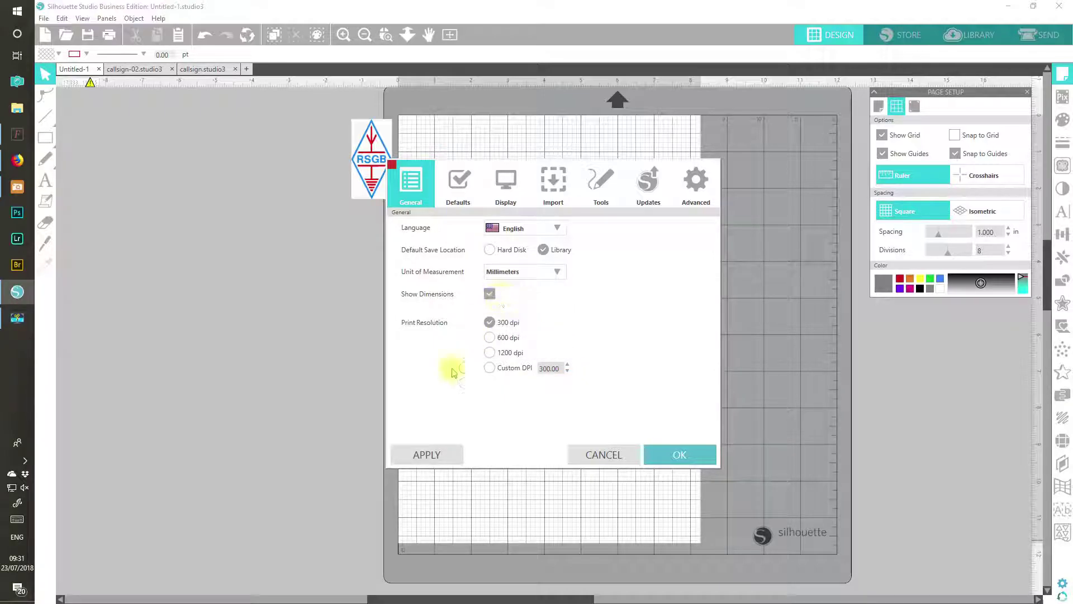
click(425, 454)
click(674, 463)
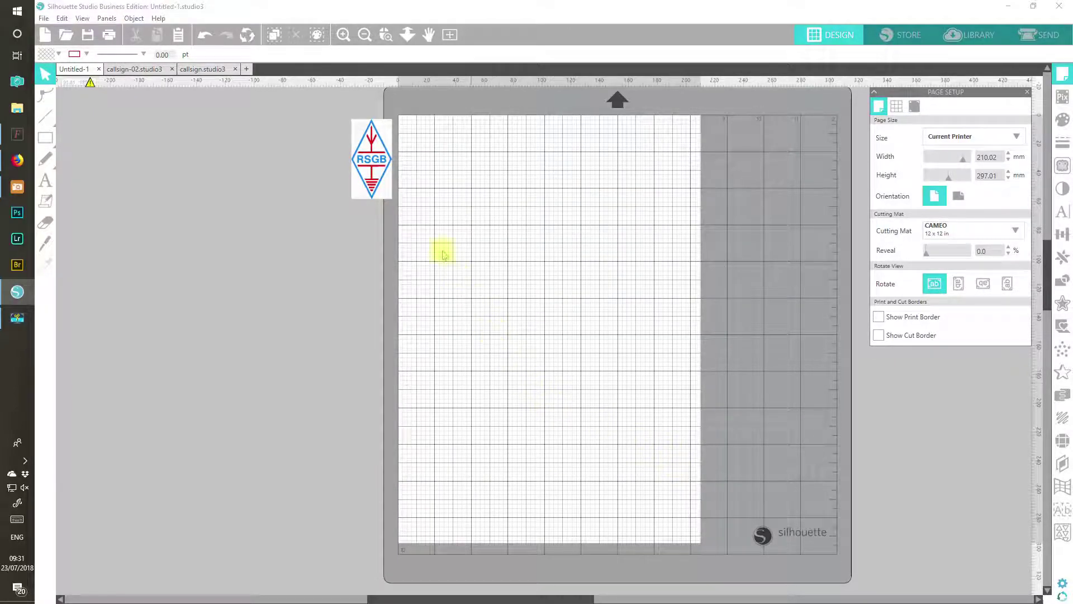
mouse_move(372, 163)
mouse_down()
mouse_move(356, 180)
mouse_move(368, 174)
mouse_up()
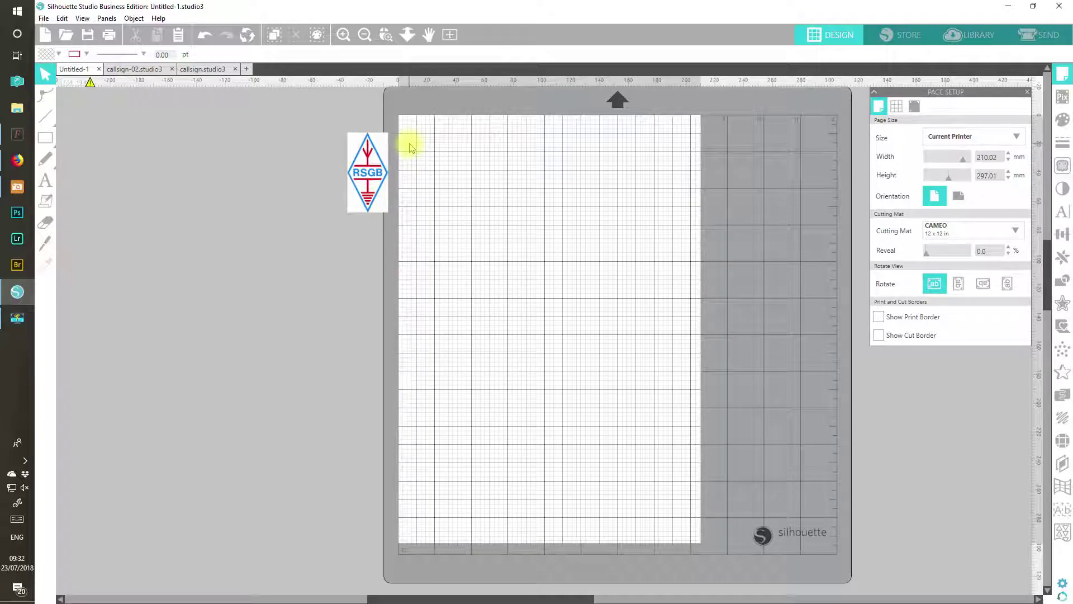
- Set a Custom page size, 25 mm wide and 30 mm high
click(1017, 139)
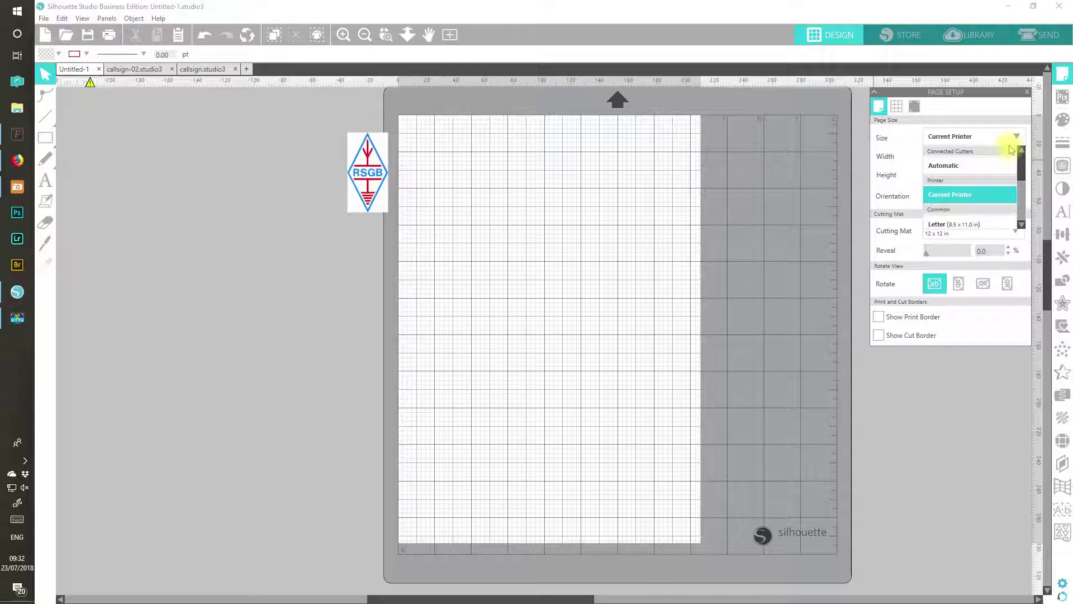
drag(1021, 163, 1024, 227)
click(997, 220)
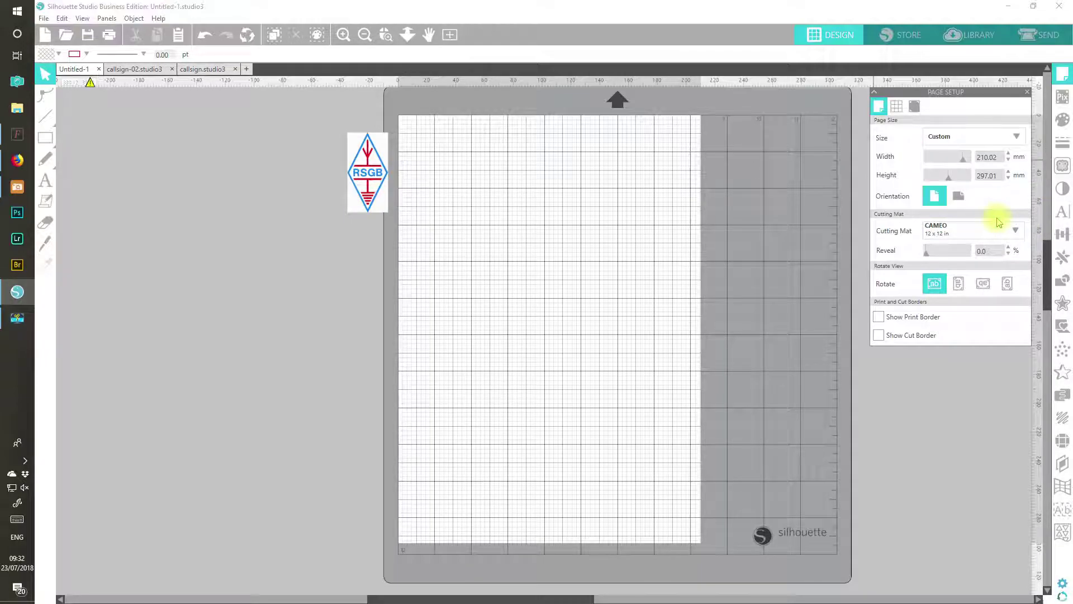
double_click(975, 157)
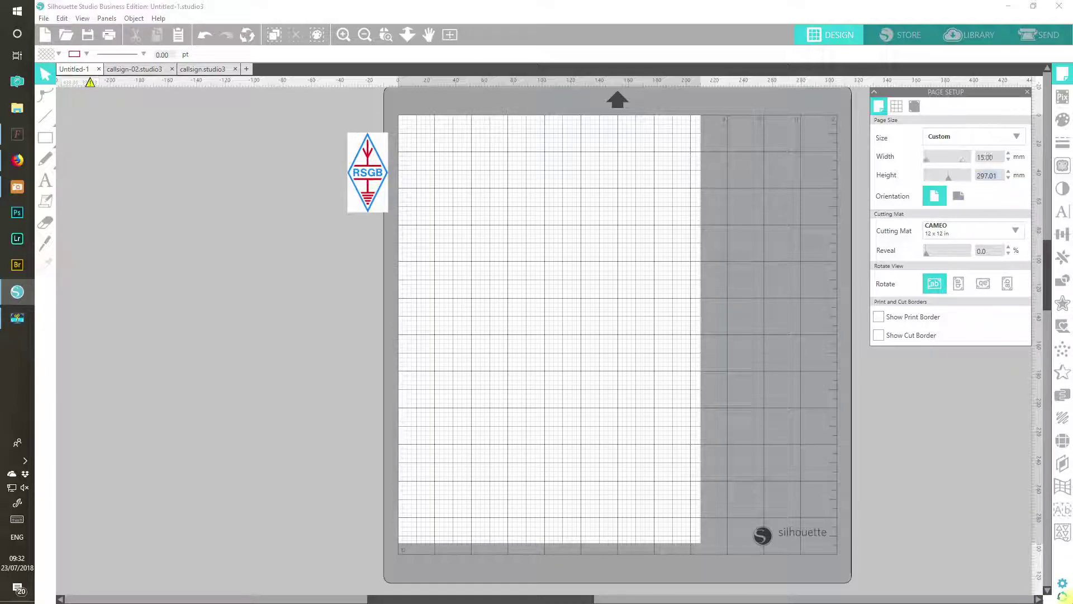
key(Tab)
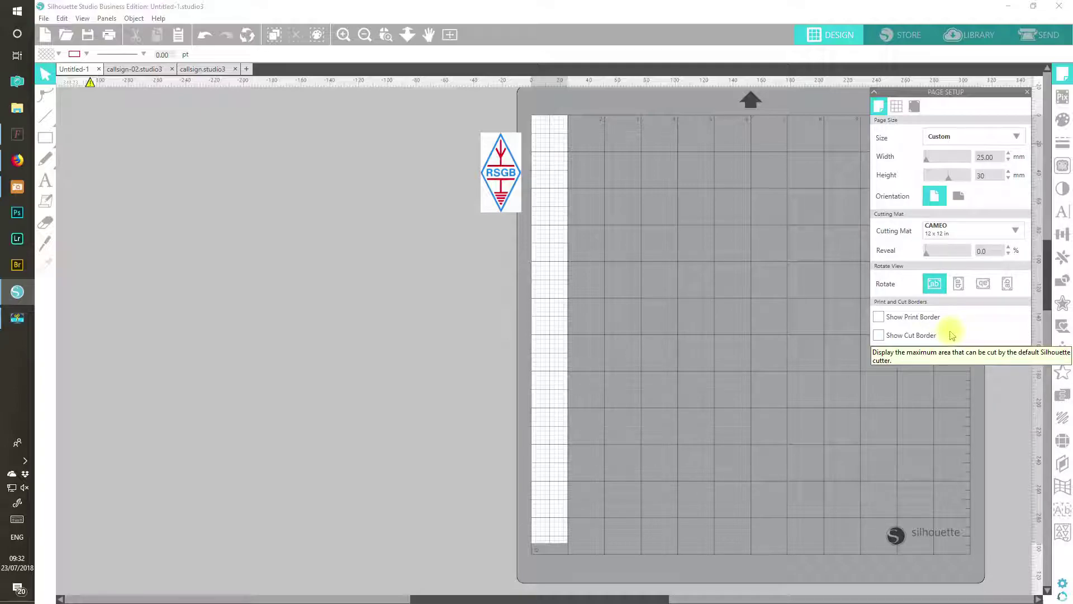
key(Return)
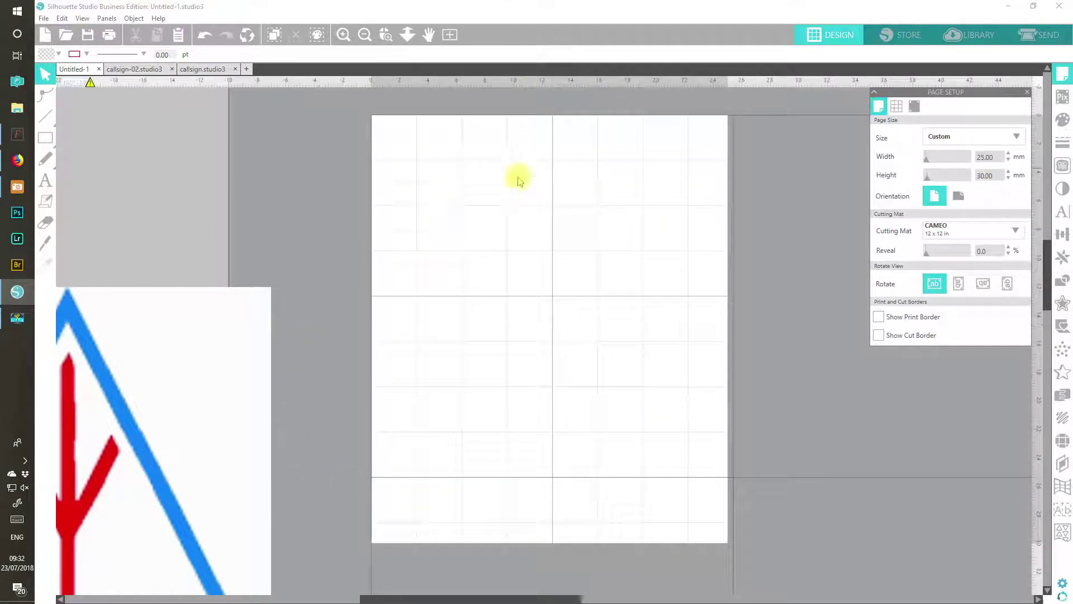
- Scale the RSGB logo image down to about 14.3 by 28.2 mm and place it just outside the page
click(205, 400)
drag(206, 401, 268, 263)
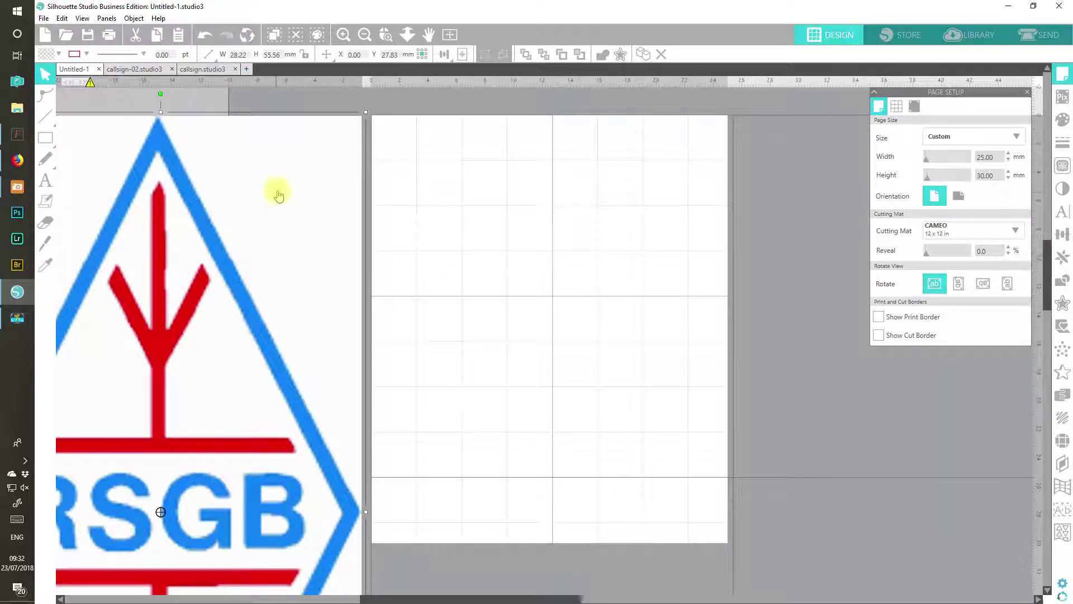
drag(366, 113, 267, 187)
click(312, 239)
click(314, 138)
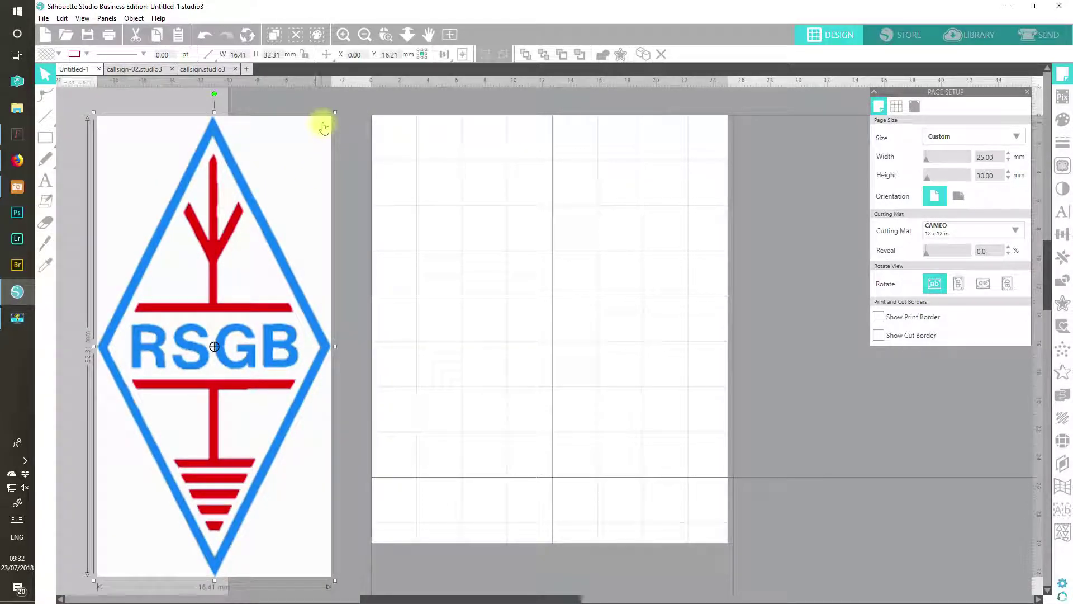
drag(341, 113, 302, 175)
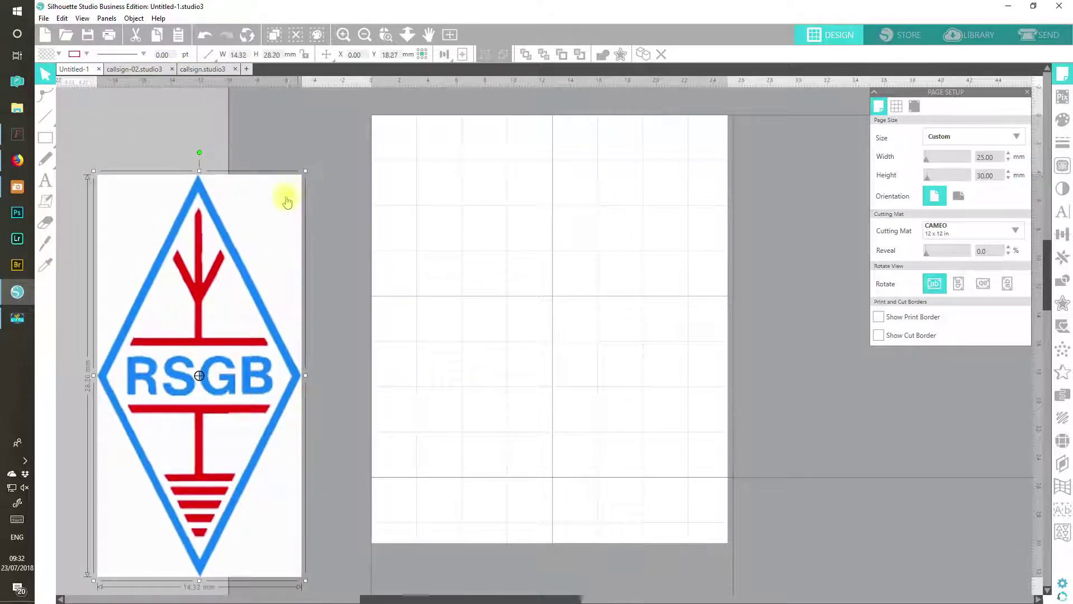
click(314, 165)
drag(252, 241, 317, 174)
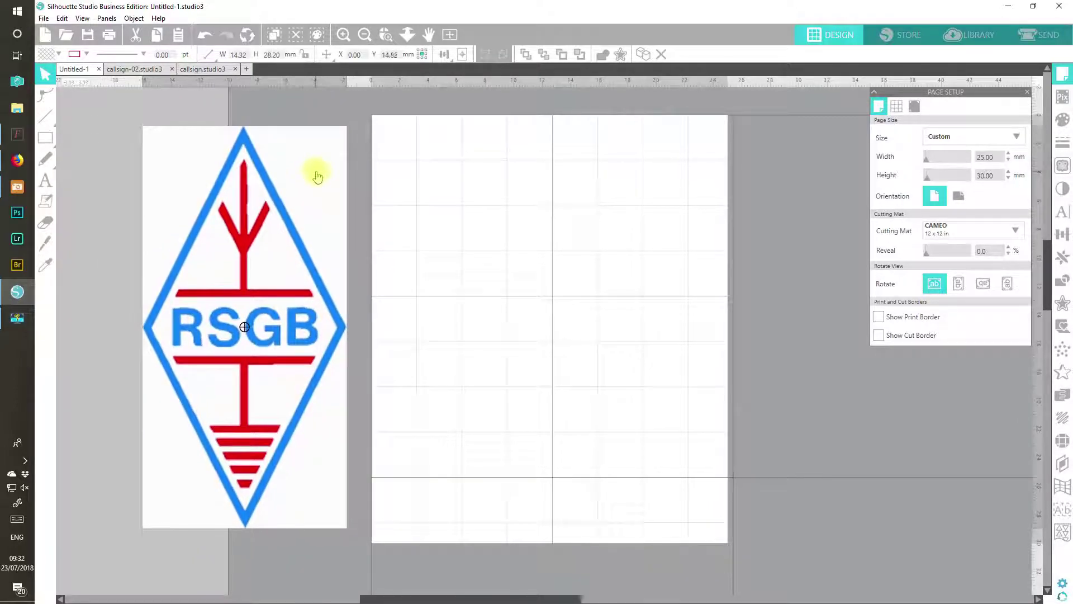
key(Escape)
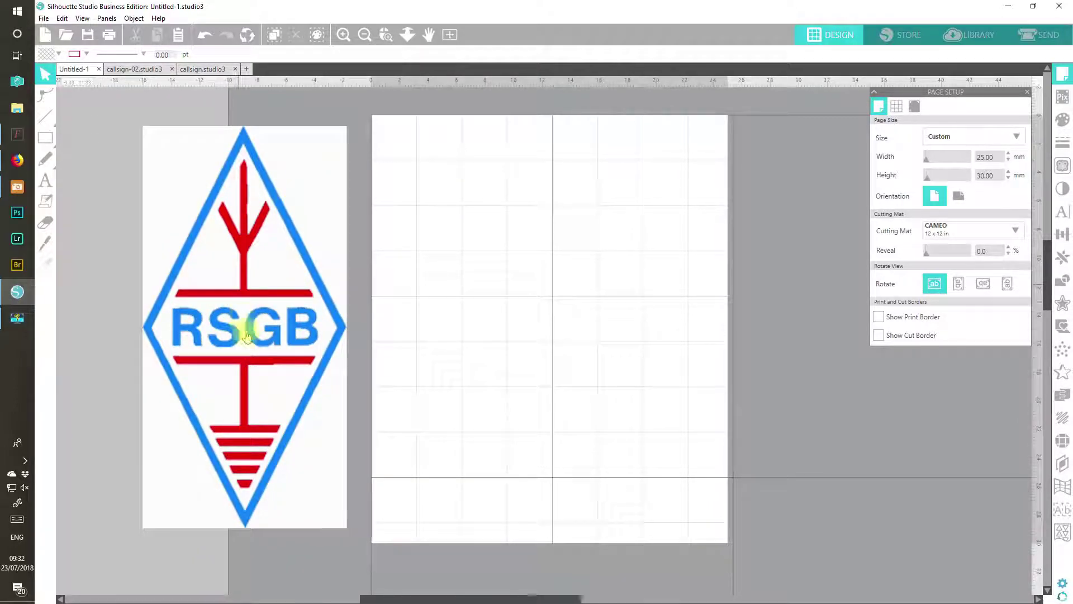
- Bring up the Line Style and Fill settings alongside Page Setup, keeping the logo and page unobstructed
click(1063, 144)
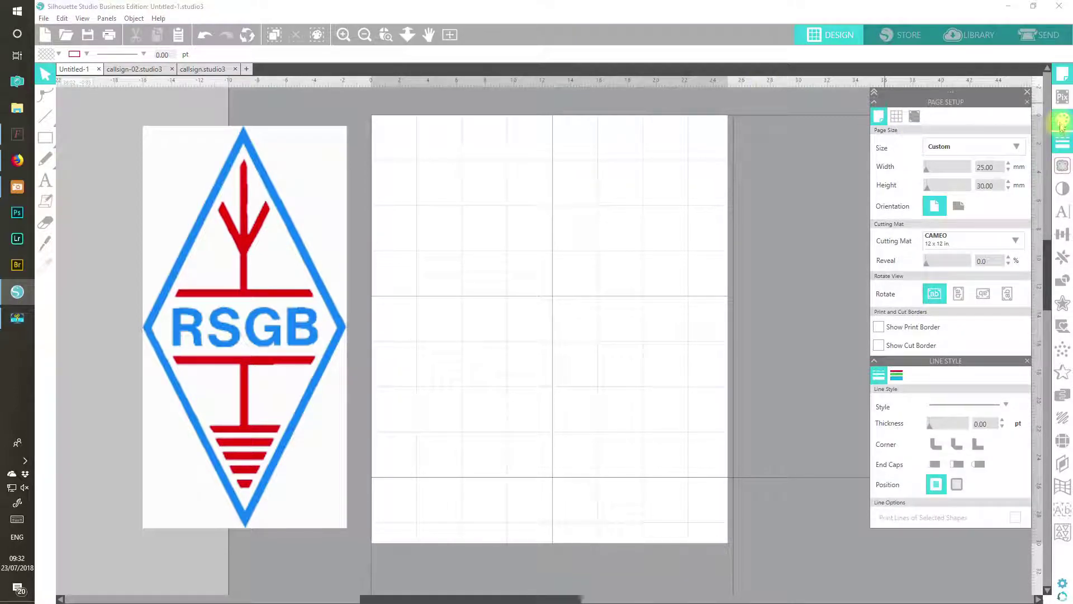
click(1061, 122)
drag(556, 598, 590, 597)
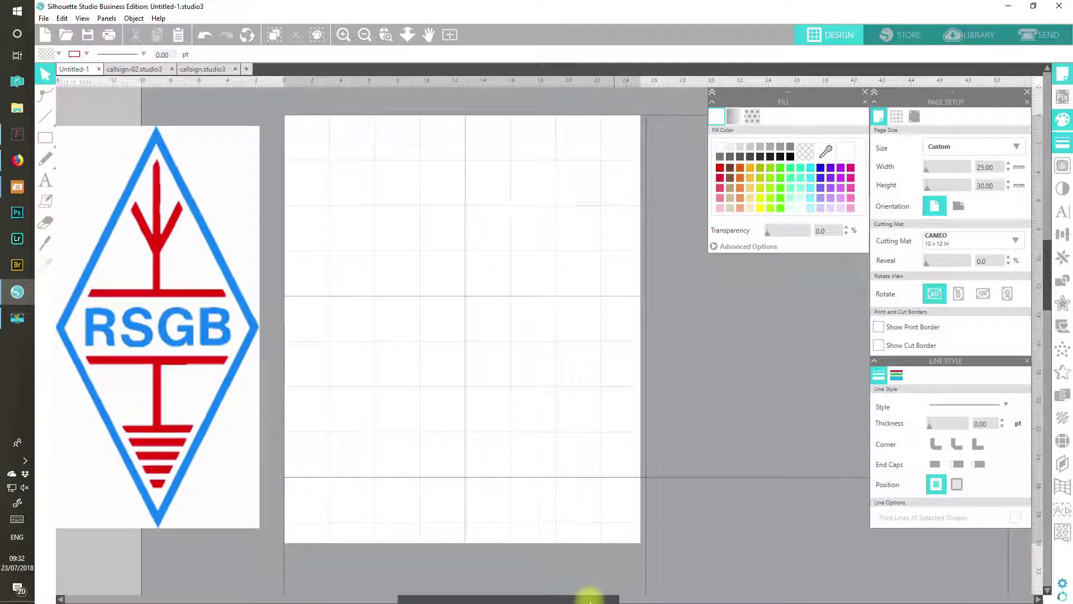
click(983, 162)
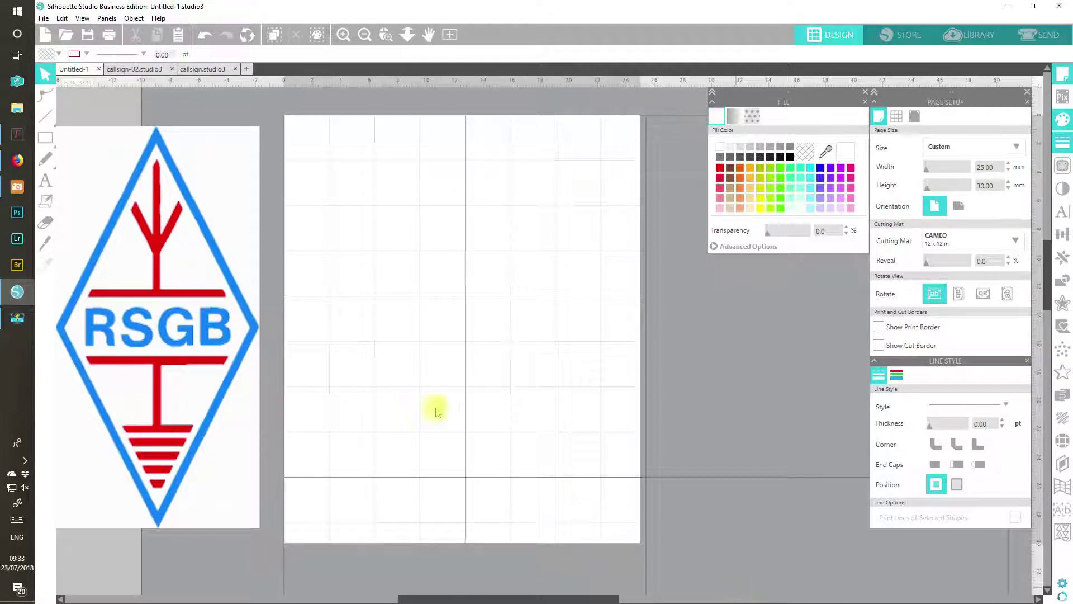
- Draw a rectangle over the page and set its size to 15 mm wide by 30 mm high
click(68, 137)
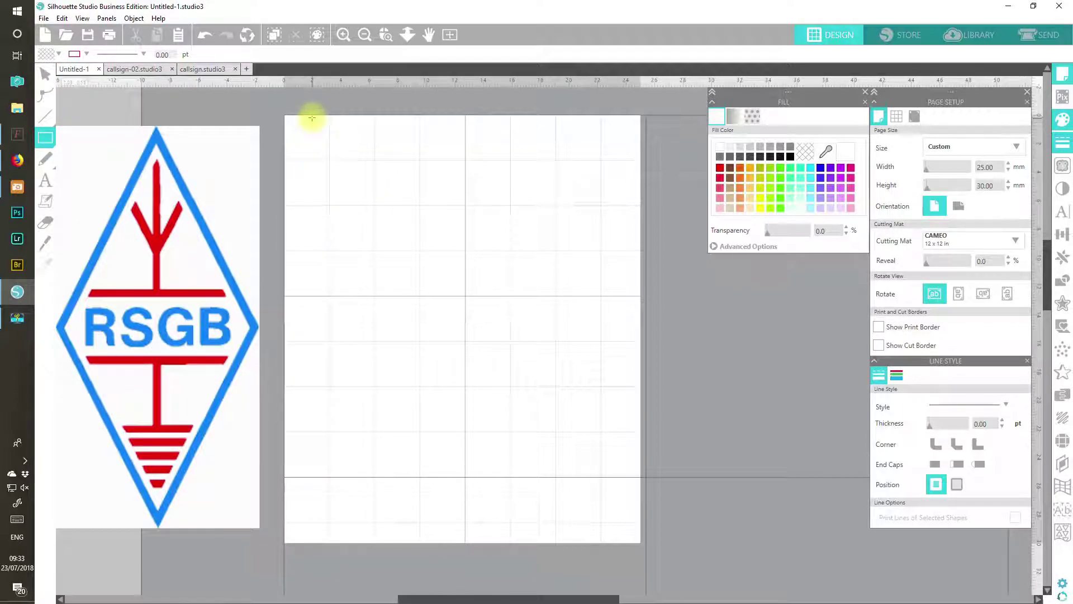
drag(312, 114, 597, 543)
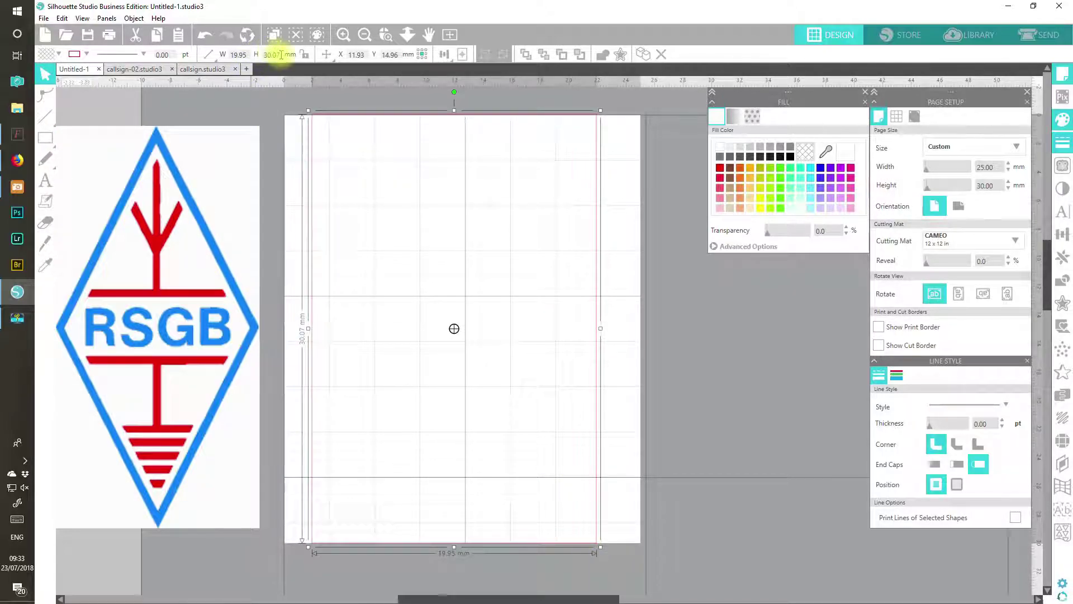
click(239, 55)
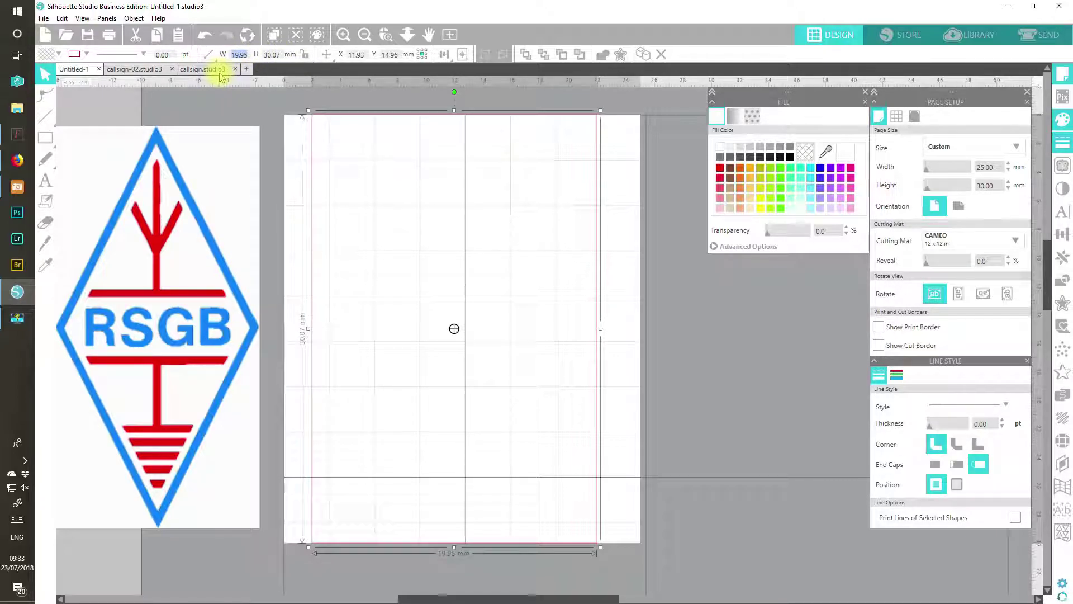
text(15)
key(Tab)
text(30)
key(Return)
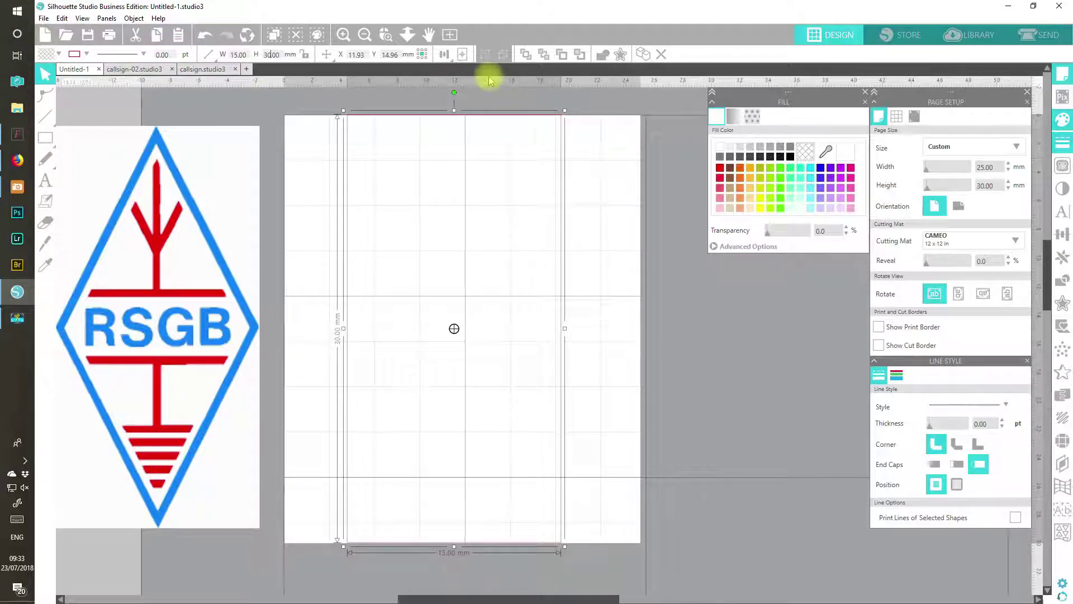
- Center the rectangle on the page's middle vertical grid line and give it a light beige fill with 63% transparency
click(461, 54)
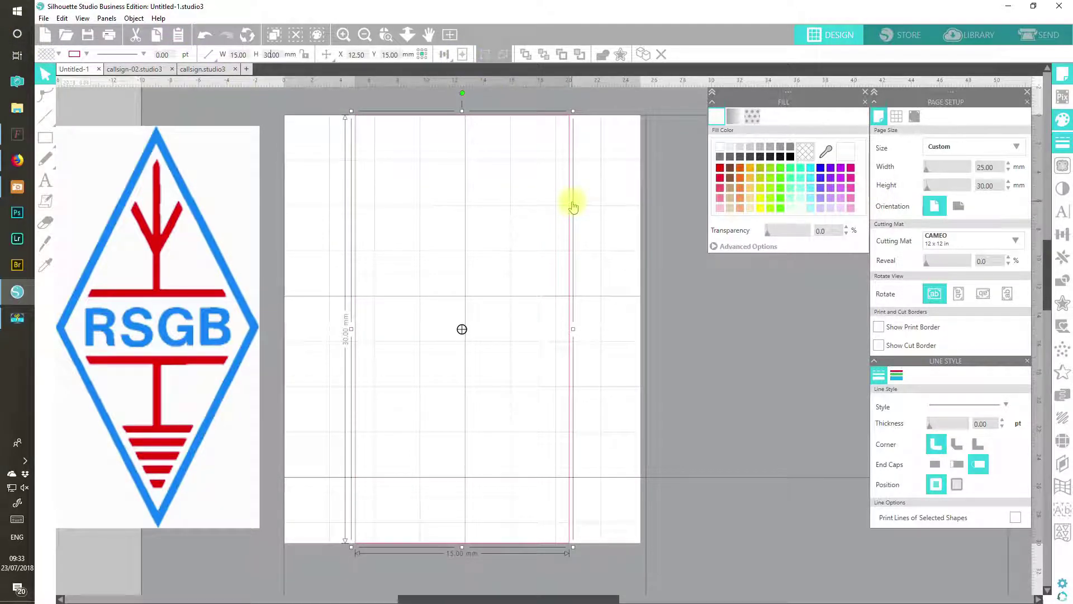
drag(573, 207, 574, 206)
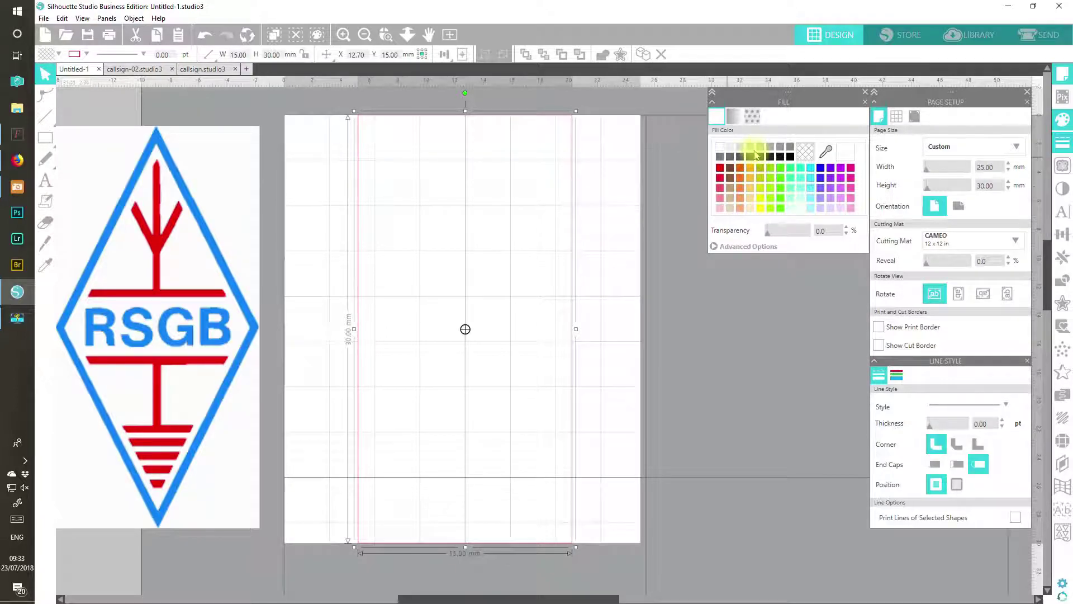
click(731, 207)
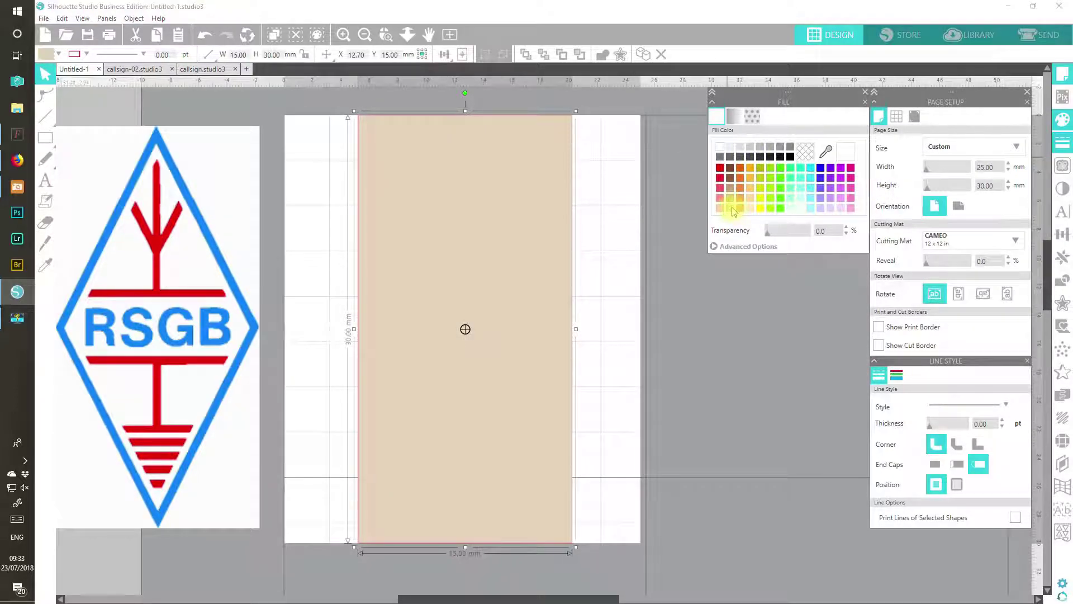
click(793, 231)
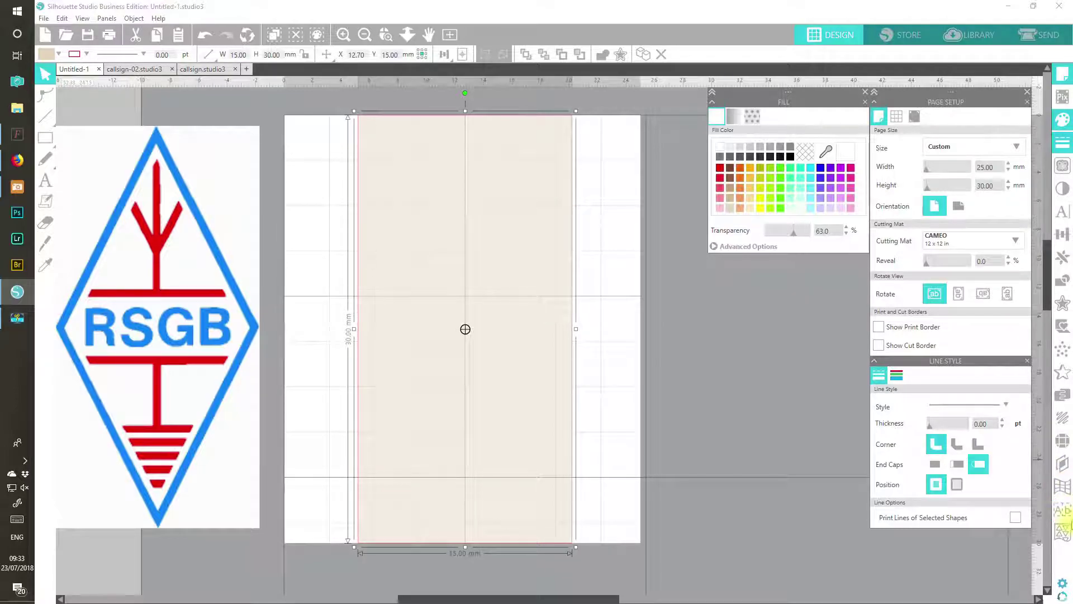
- Show the layers of the design, lock Layer 1 and add a second layer for the new artwork
click(1062, 464)
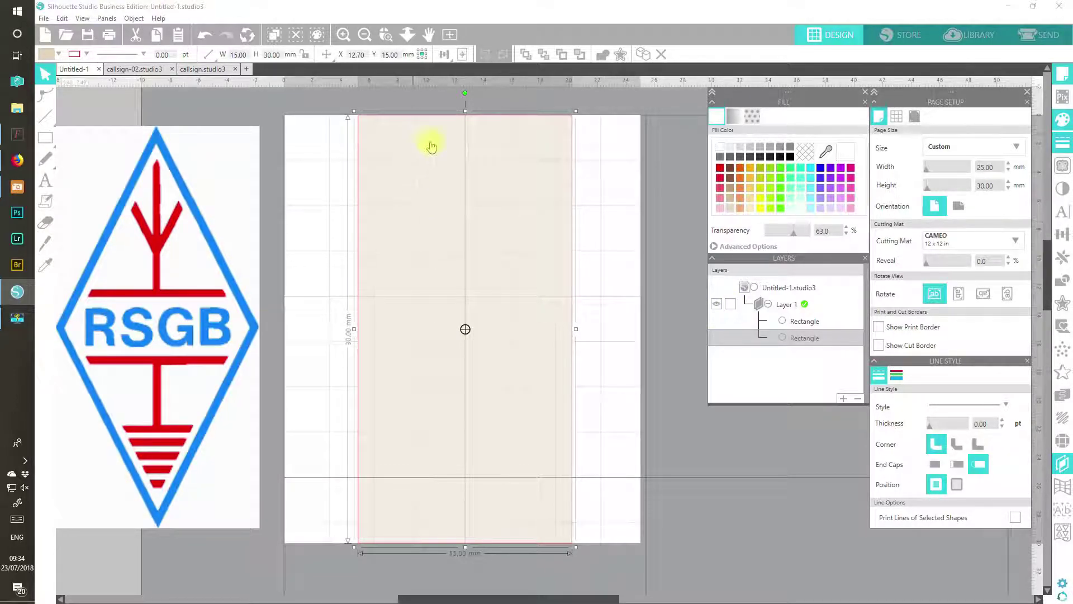
click(731, 305)
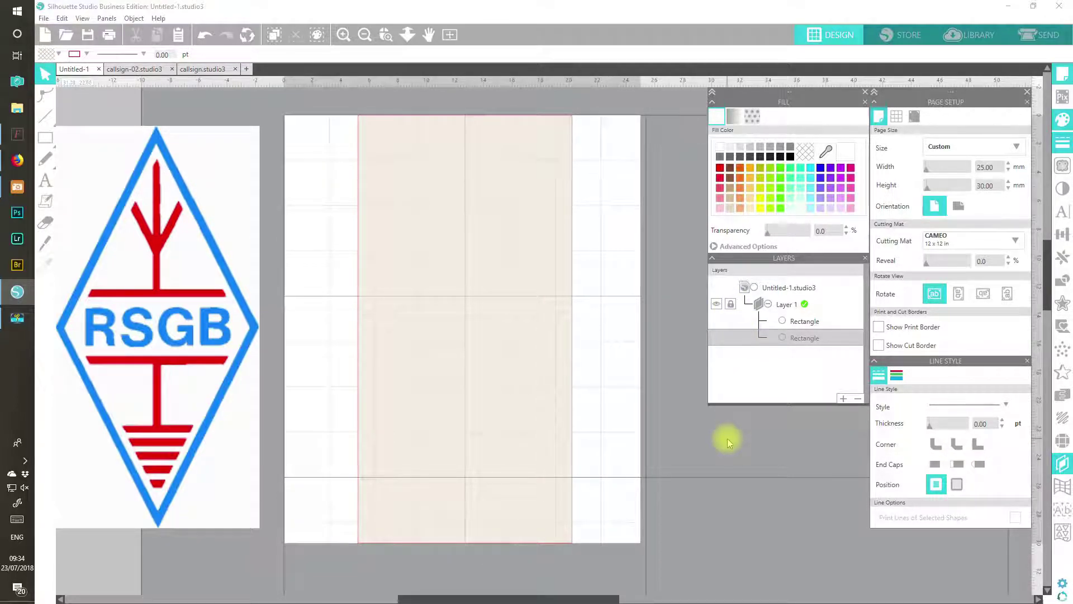
click(844, 399)
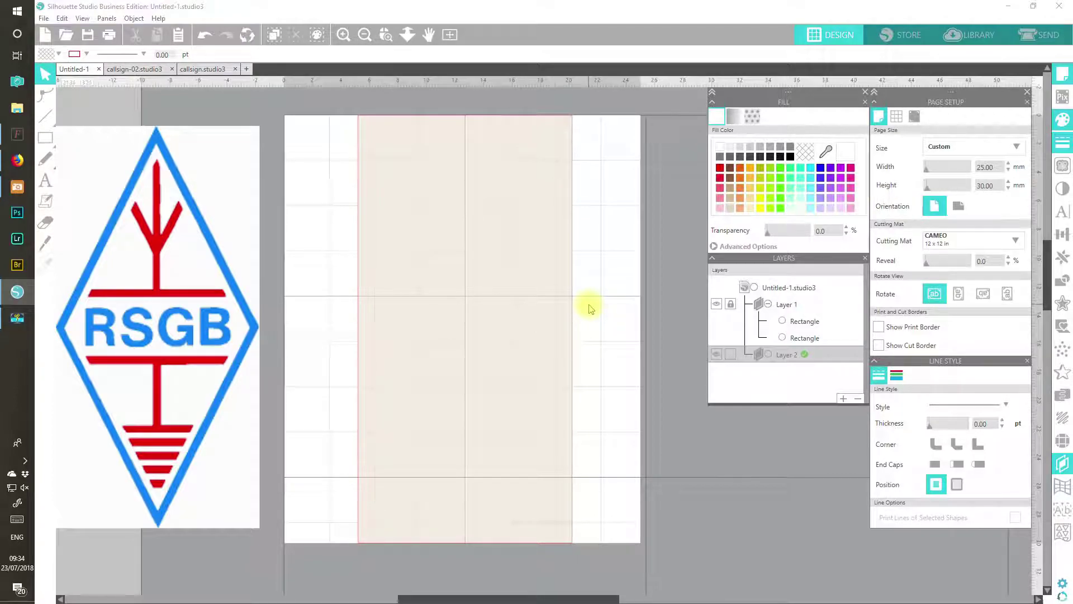
- Draw an unfilled rectangle about 12.7 by 29.5 mm with a 2 pt blue outline over the beige rectangle
mouse_move(46, 138)
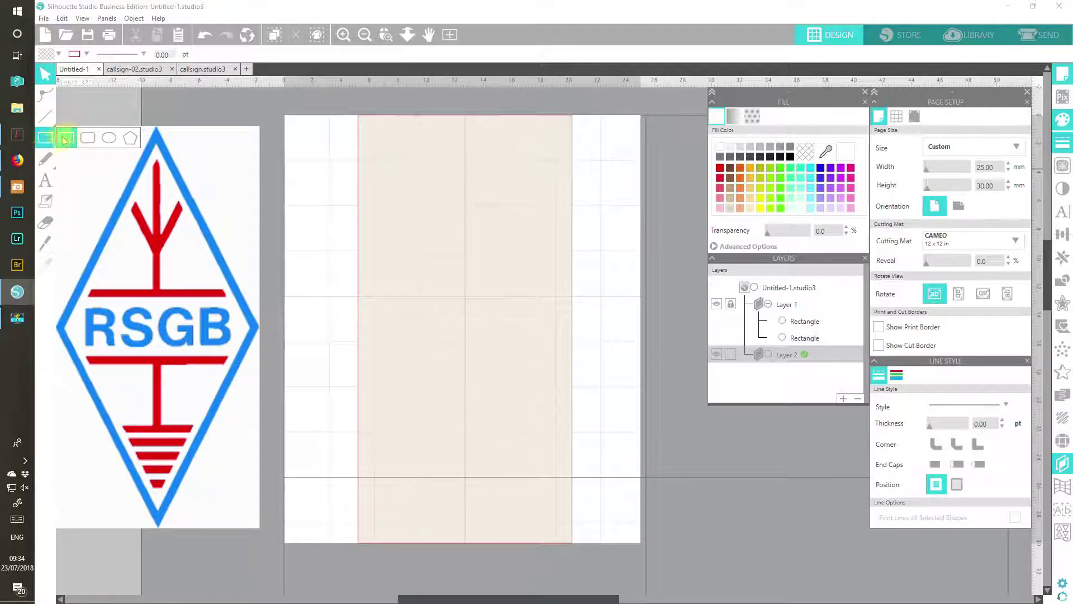
click(68, 139)
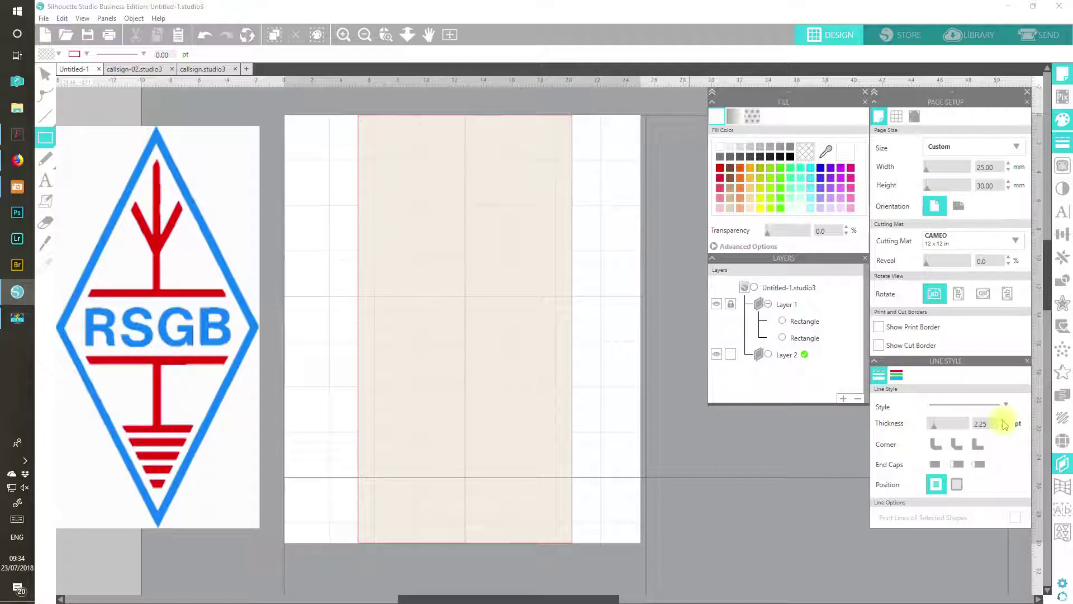
click(897, 375)
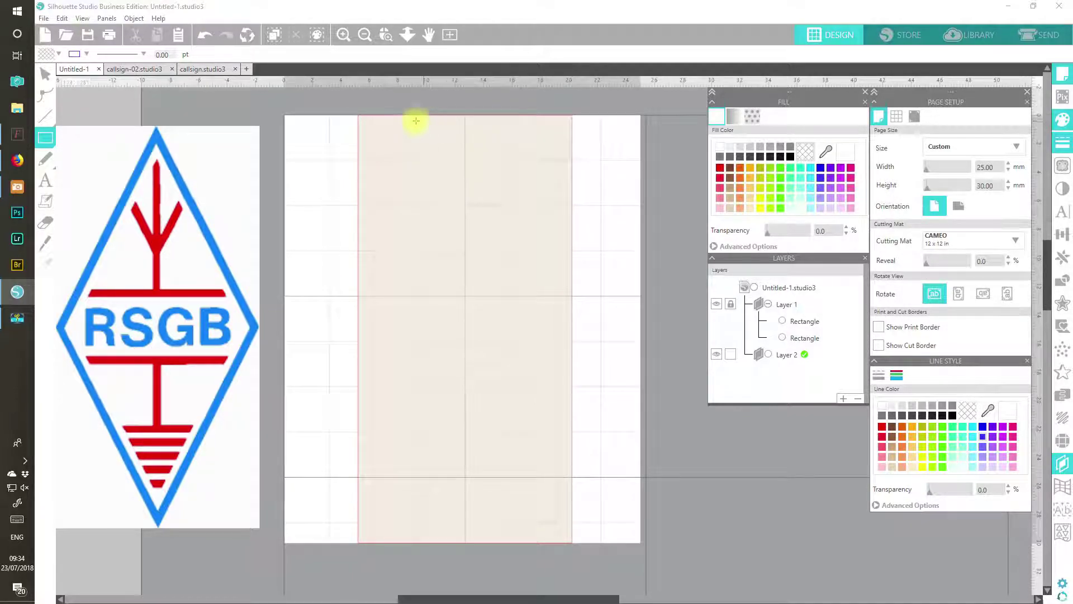
drag(375, 113, 557, 539)
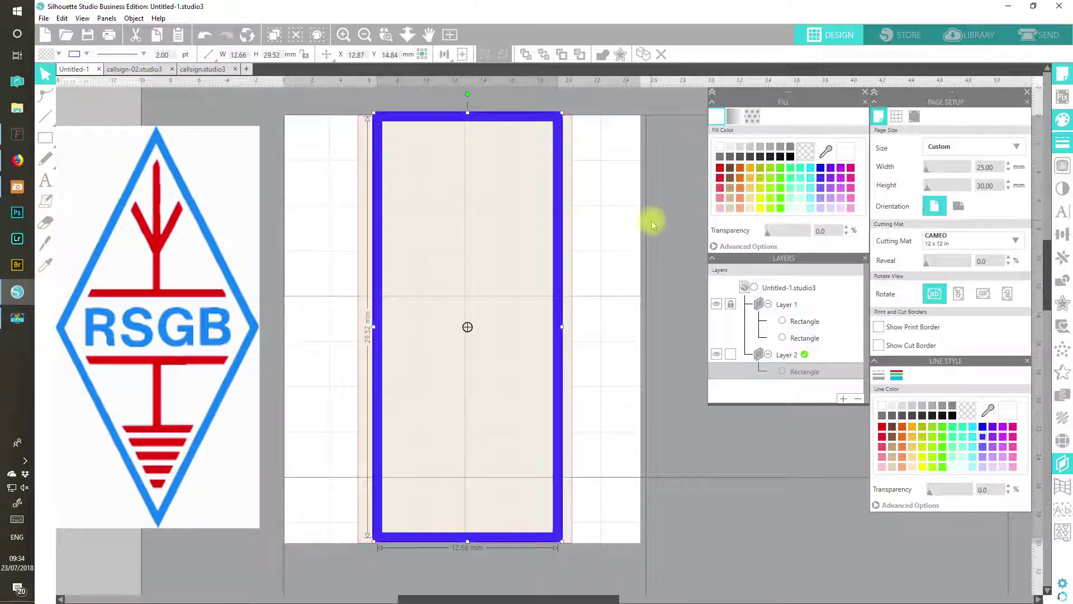
- Add midpoints to the blue rectangle's top, bottom and left edges, and pull its lower-right corner and left midpoint to the beige rectangle's sides at mid-height
double_click(557, 229)
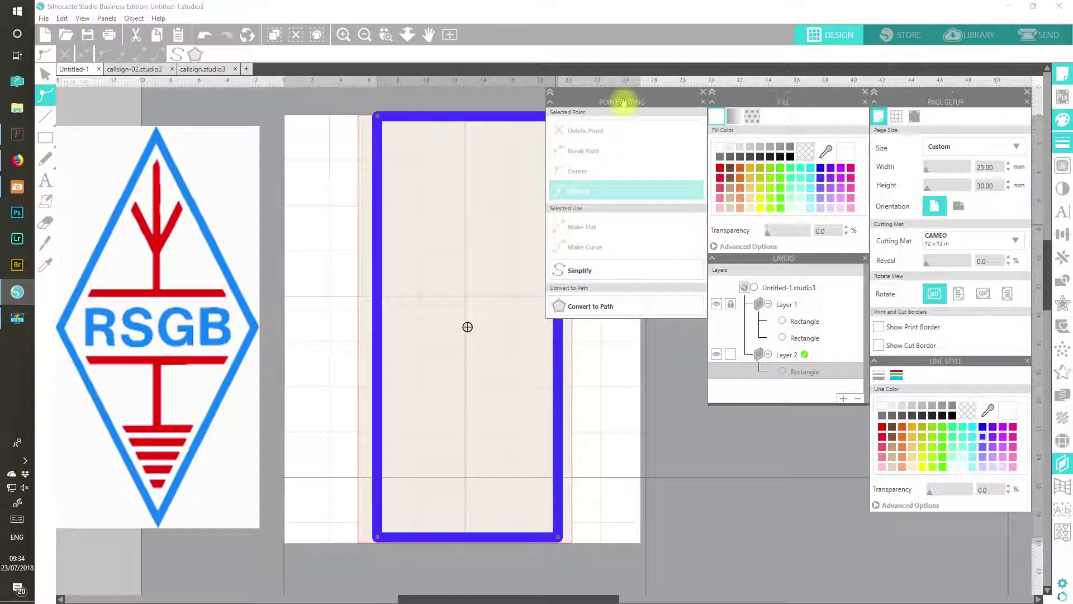
drag(637, 112, 785, 426)
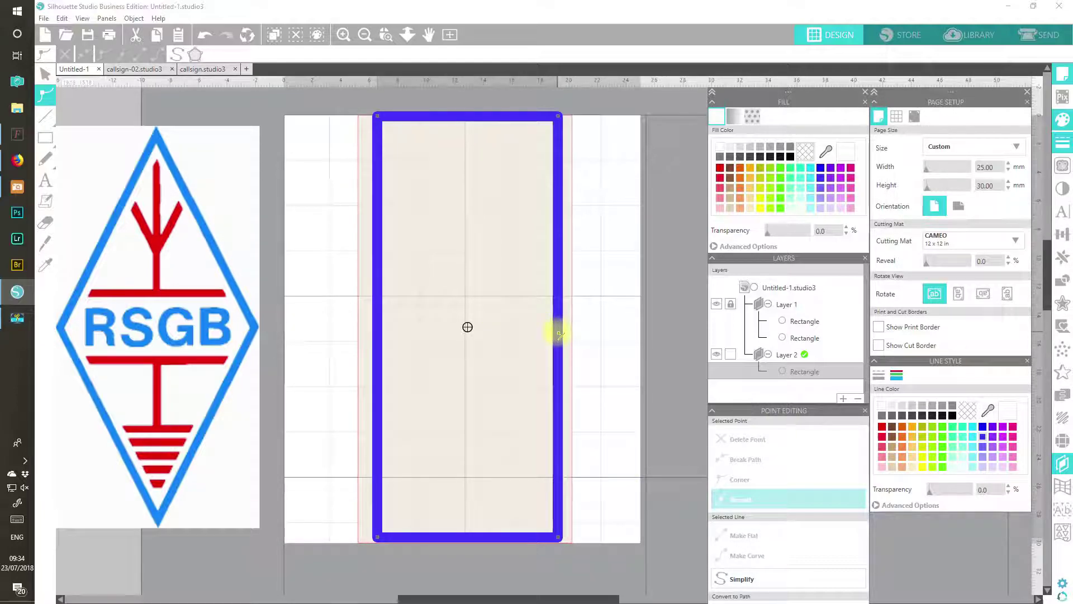
click(467, 118)
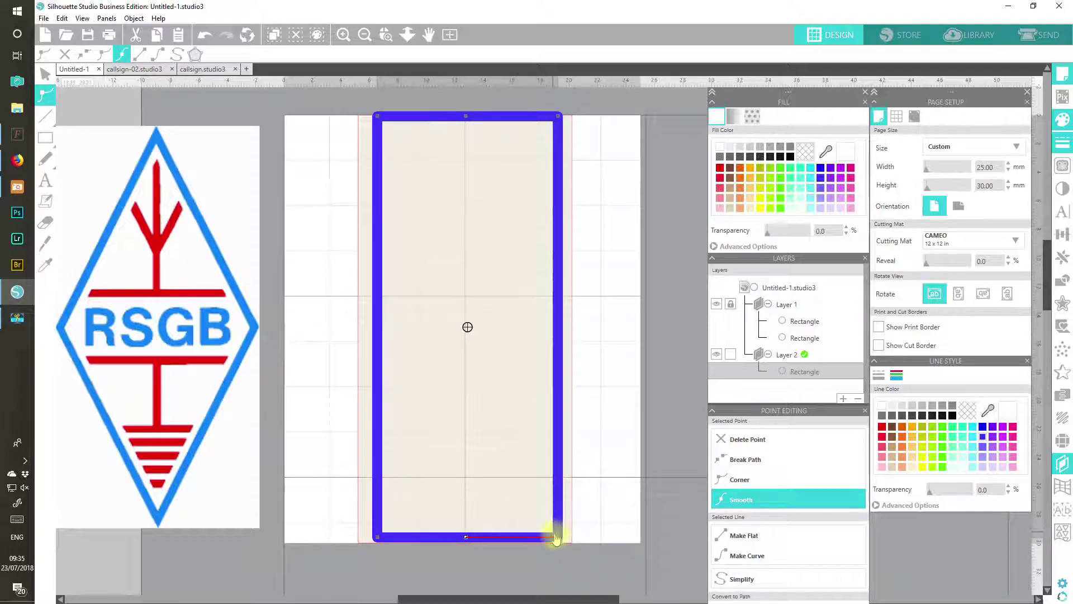
drag(558, 539, 567, 328)
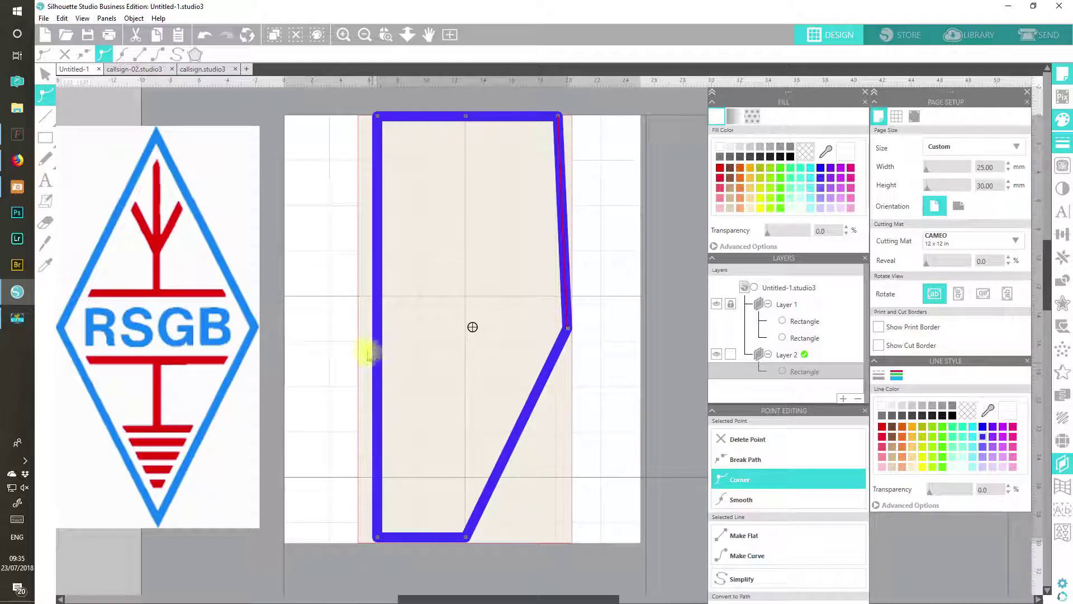
drag(380, 320, 364, 318)
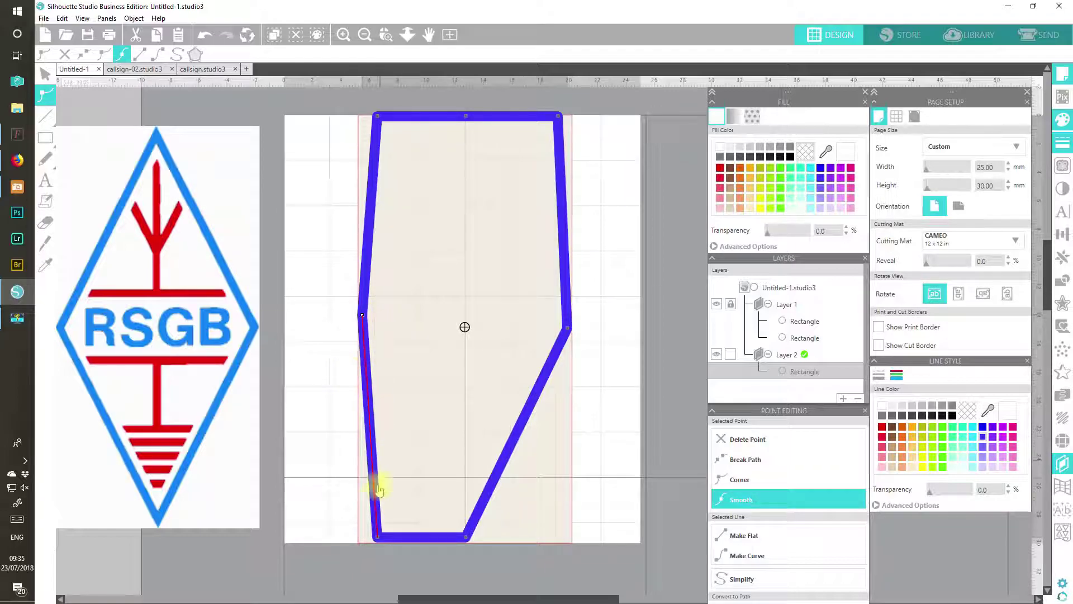
- Delete the lower-left, upper-left and upper-right corner points of the blue shape to form a diamond
click(378, 537)
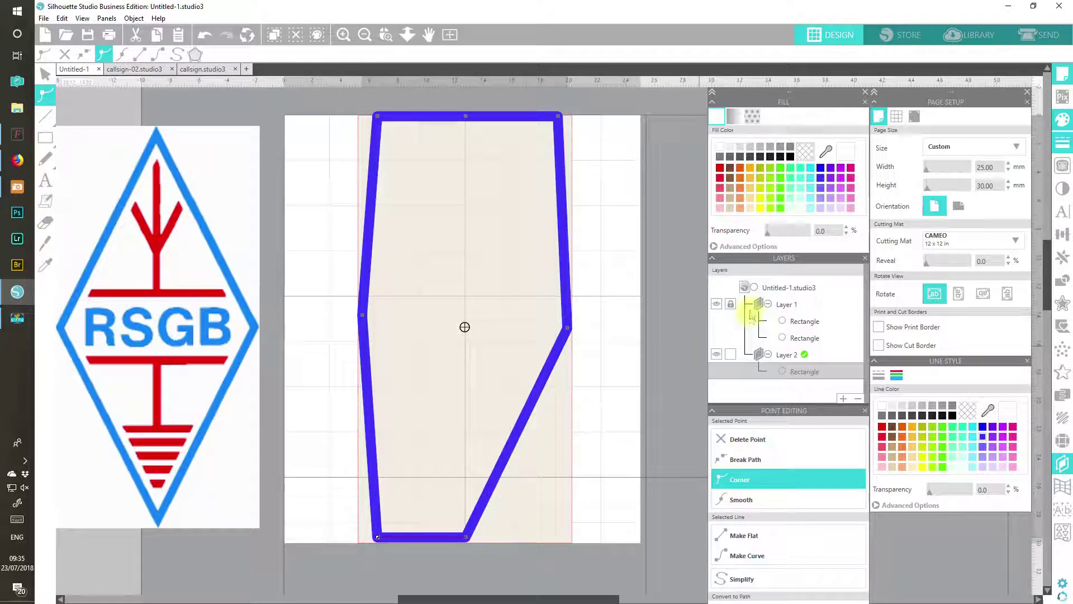
click(746, 438)
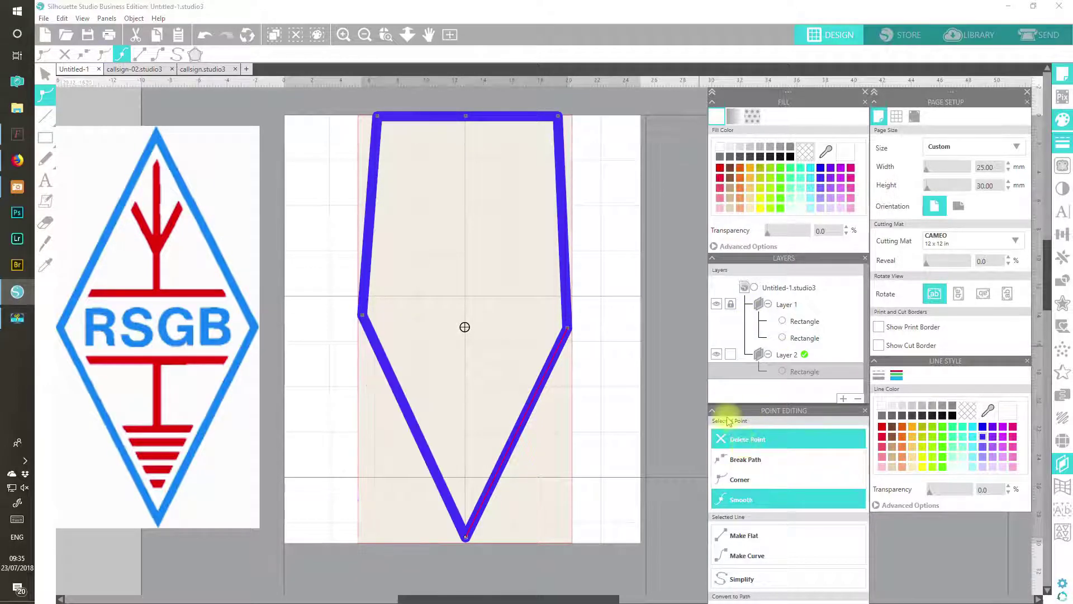
click(377, 115)
click(781, 442)
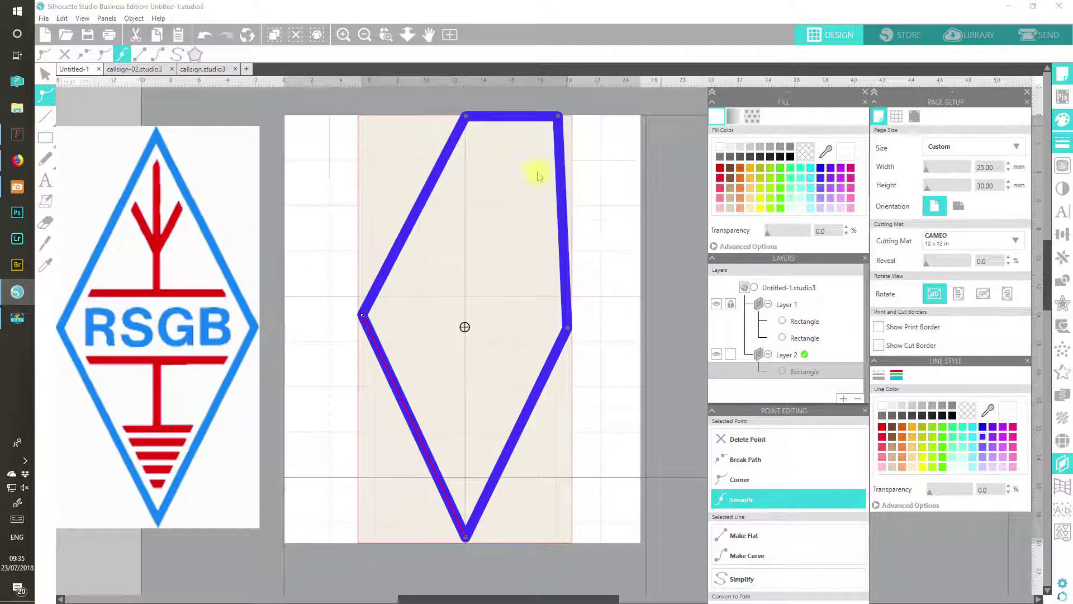
click(558, 117)
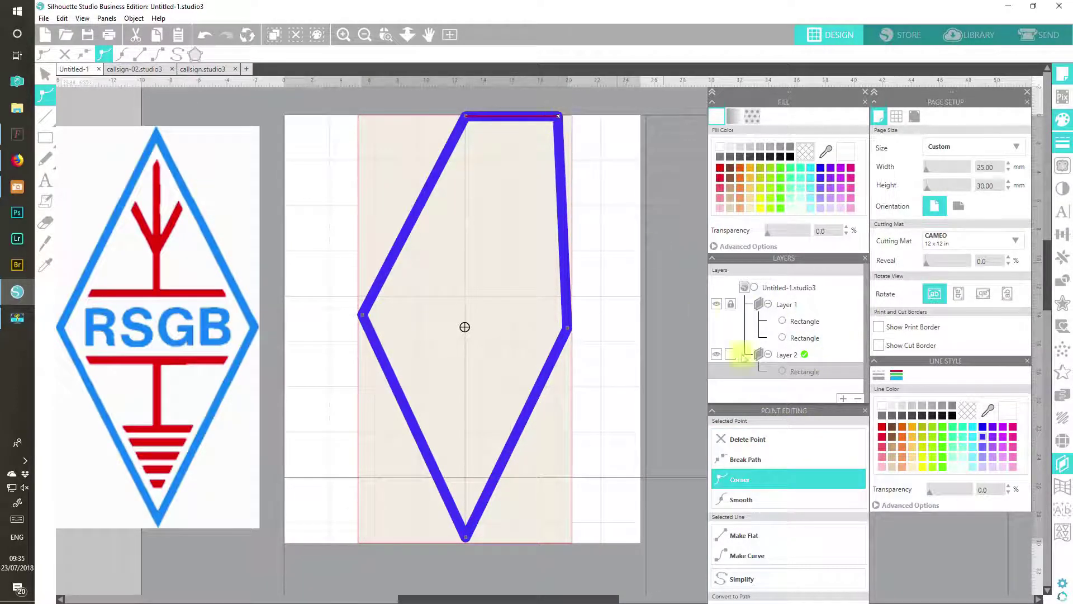
click(745, 442)
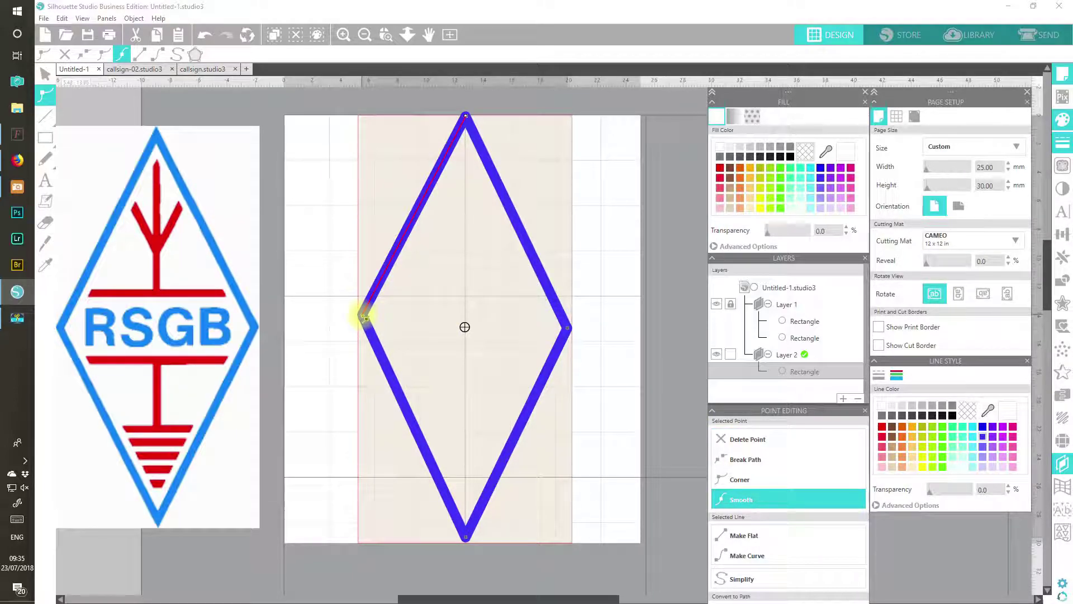
- Move the diamond's left and right corner points level with each other and finish point editing
drag(368, 320, 361, 317)
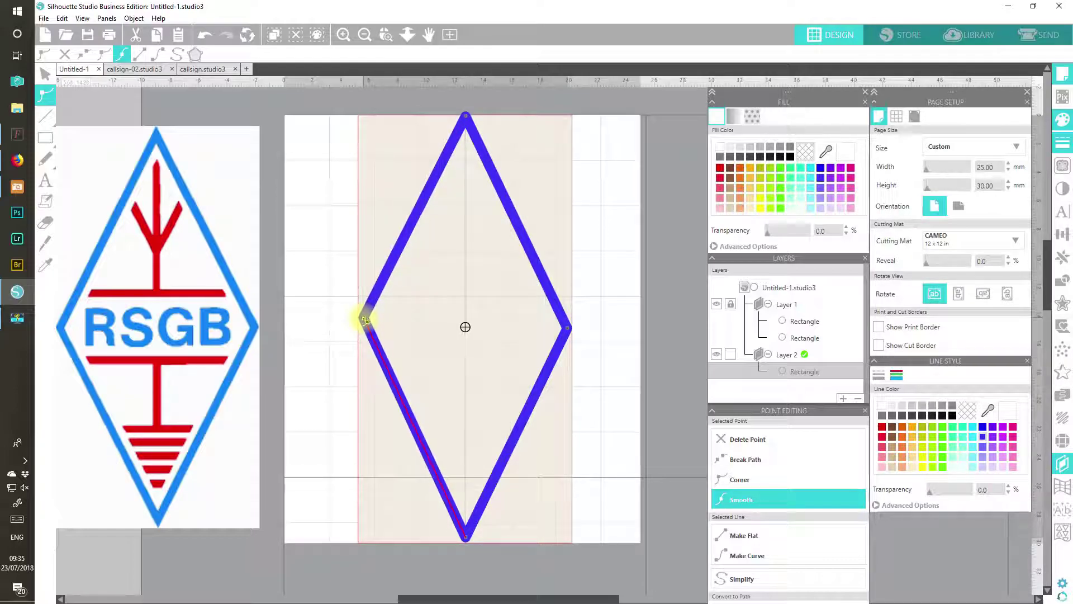
drag(569, 330, 565, 317)
click(178, 386)
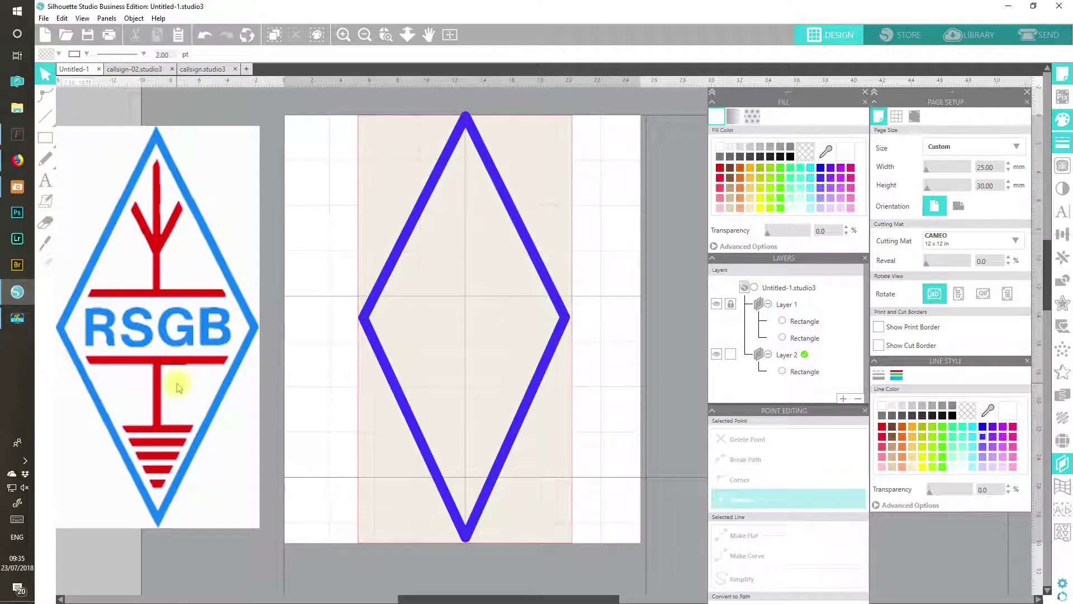
- Unlock Layer 1 and move the RSGB logo image onto the page over the blue diamond
click(799, 338)
click(730, 303)
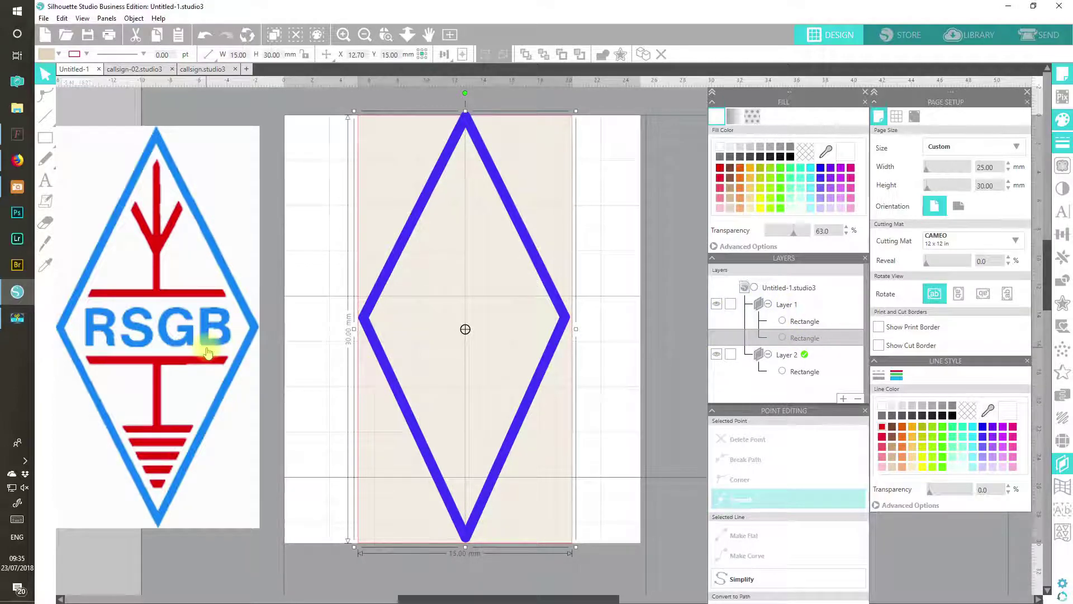
click(185, 349)
drag(186, 349, 490, 337)
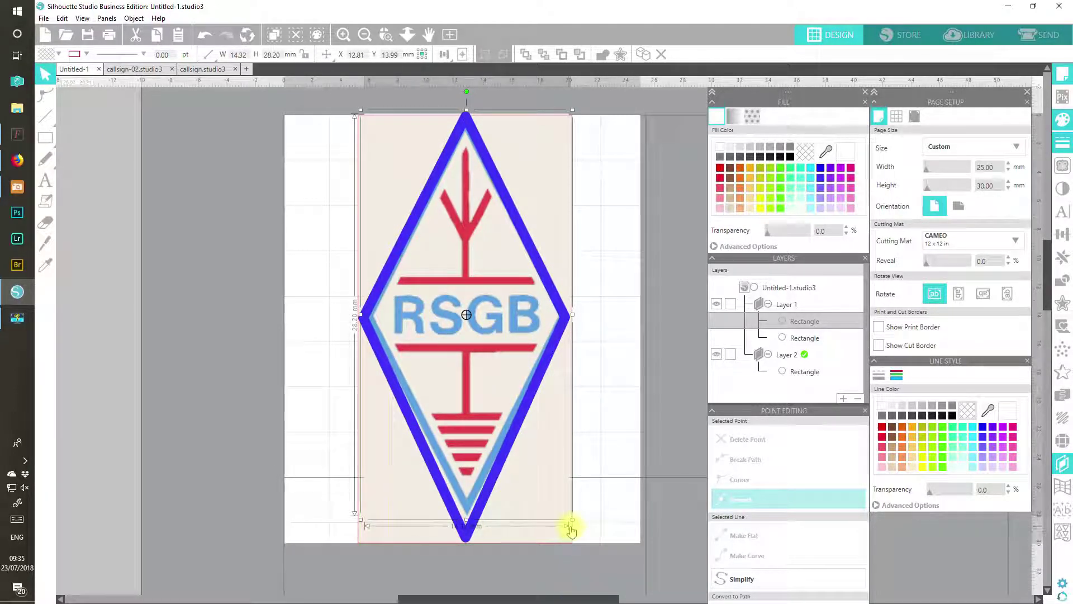
- Enlarge the logo to about 14.8 by 29.2 mm and undo the accidental shift of the beige rectangle
drag(573, 521, 547, 507)
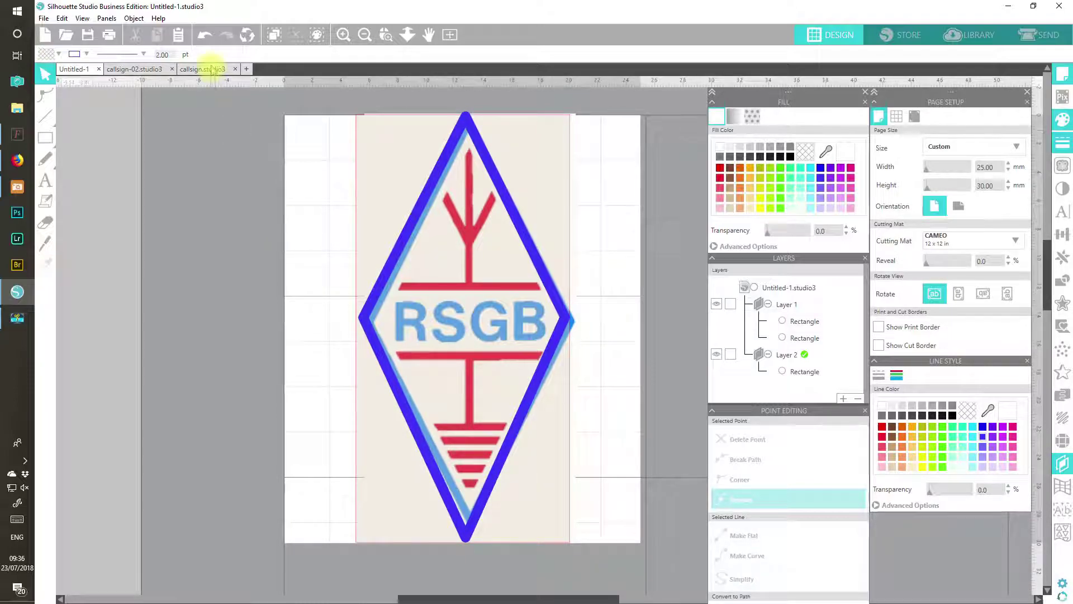
click(206, 37)
click(207, 37)
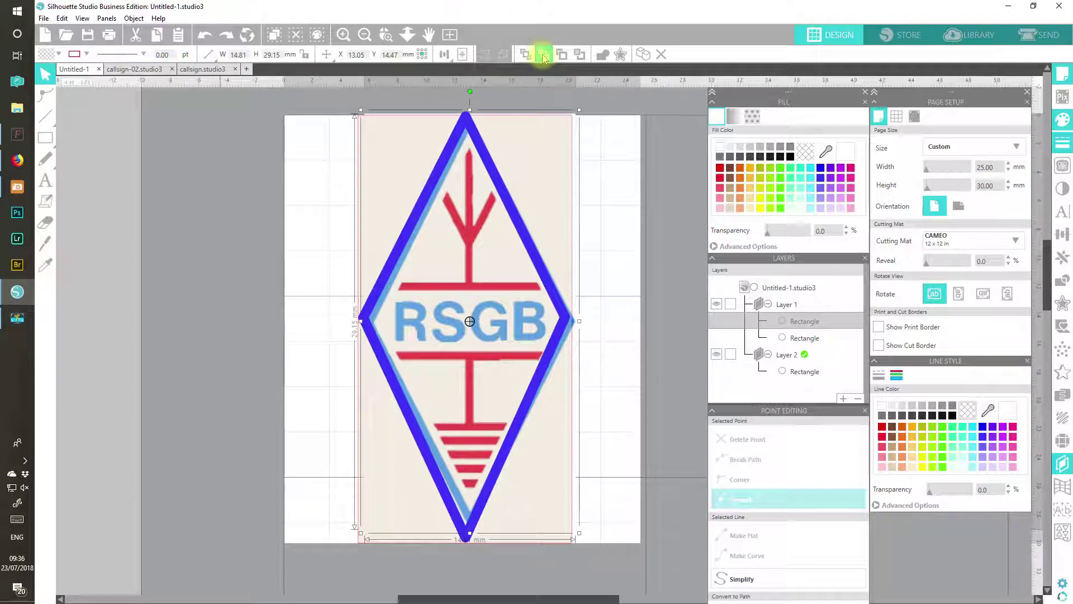
- Bring the logo forward in front of the beige rectangle, aligned with the diamond and stretched to about 30.3 mm high
click(563, 55)
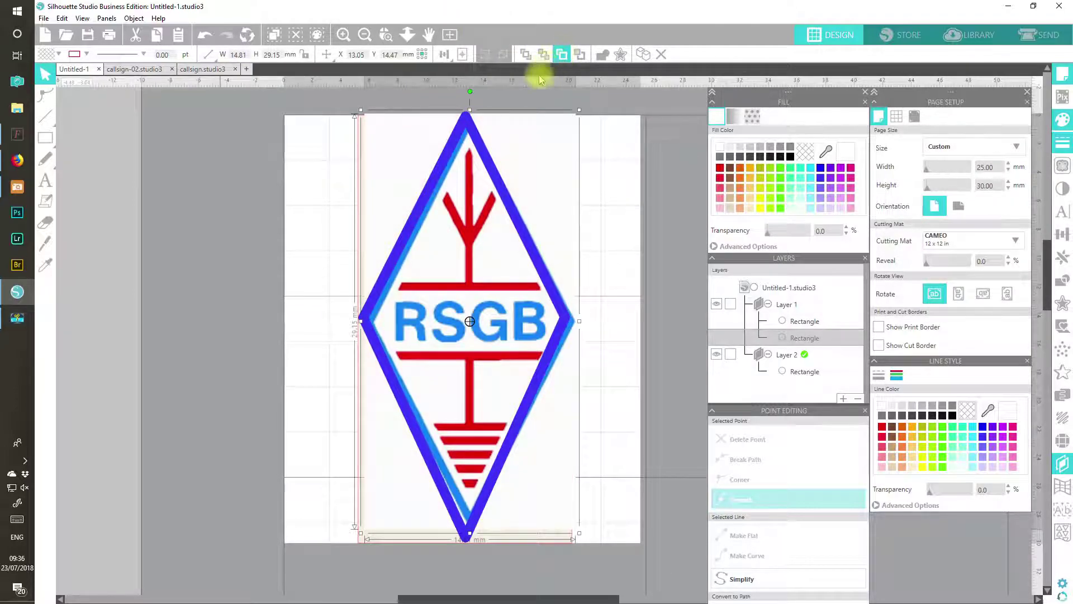
drag(541, 175, 537, 171)
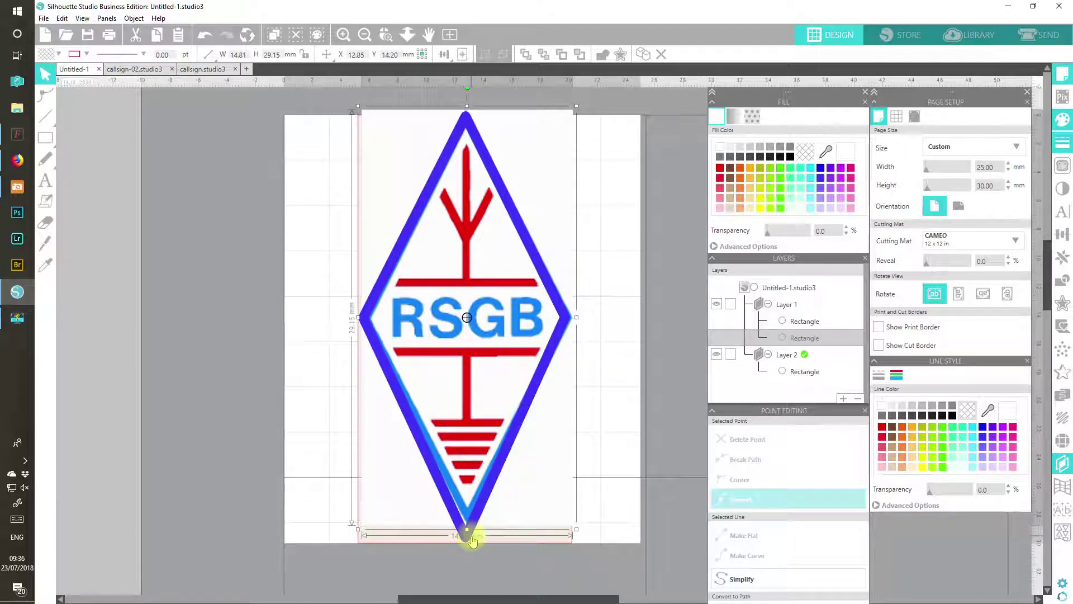
drag(468, 529, 467, 545)
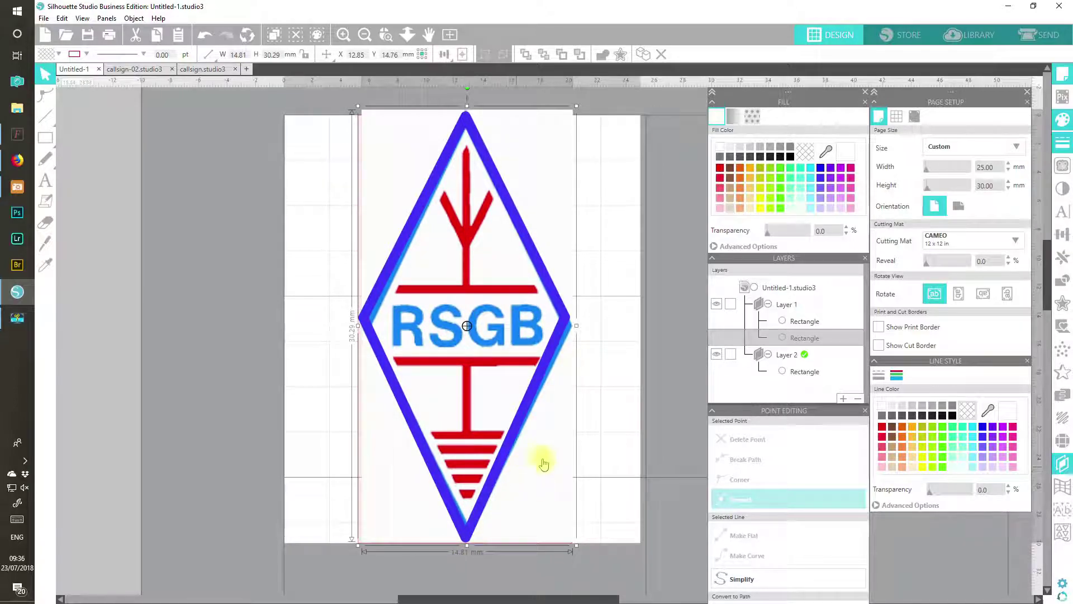
- Adjust the diamond's left and right corner points to match the logo's side corners, and move the logo back beside the page
double_click(569, 322)
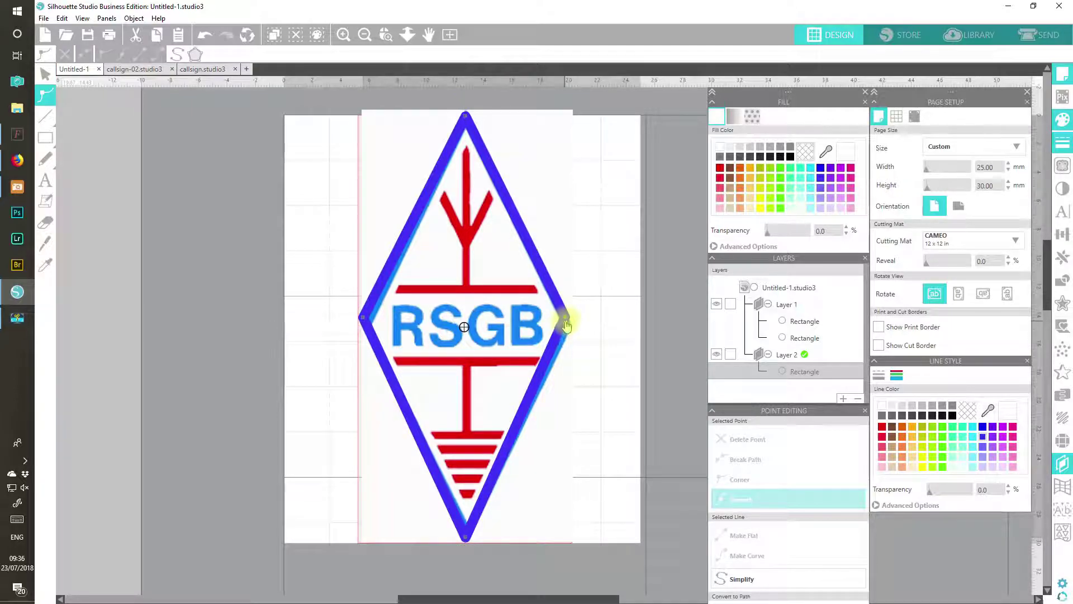
click(568, 321)
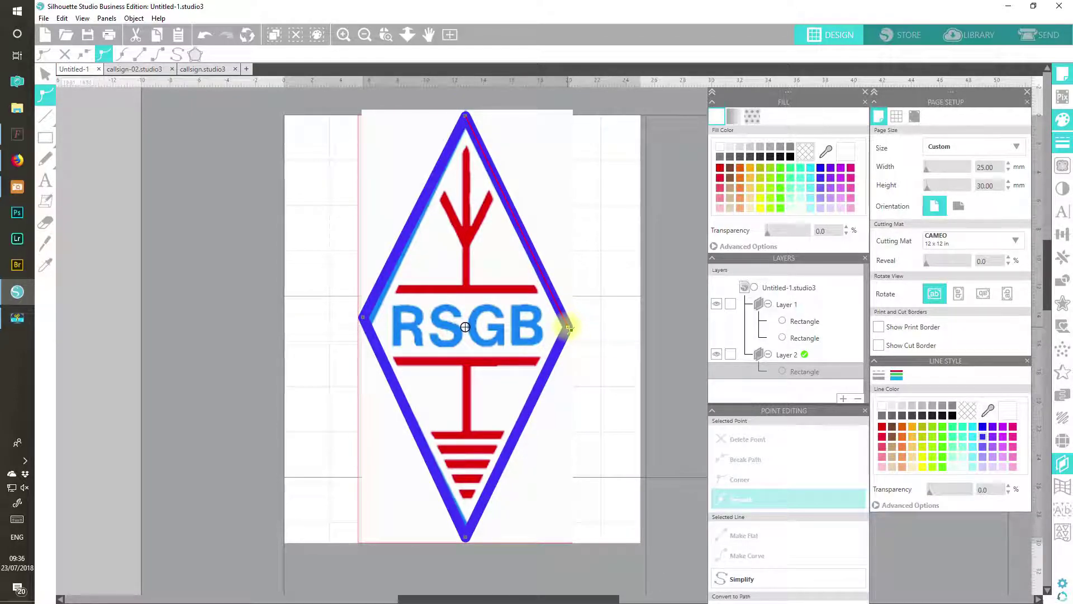
click(364, 323)
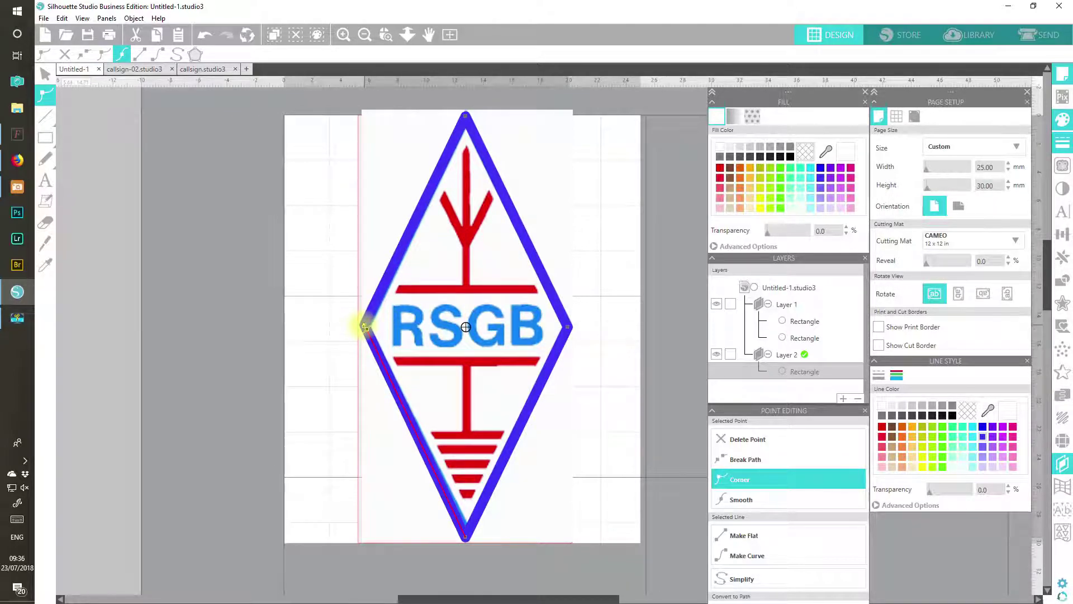
click(364, 325)
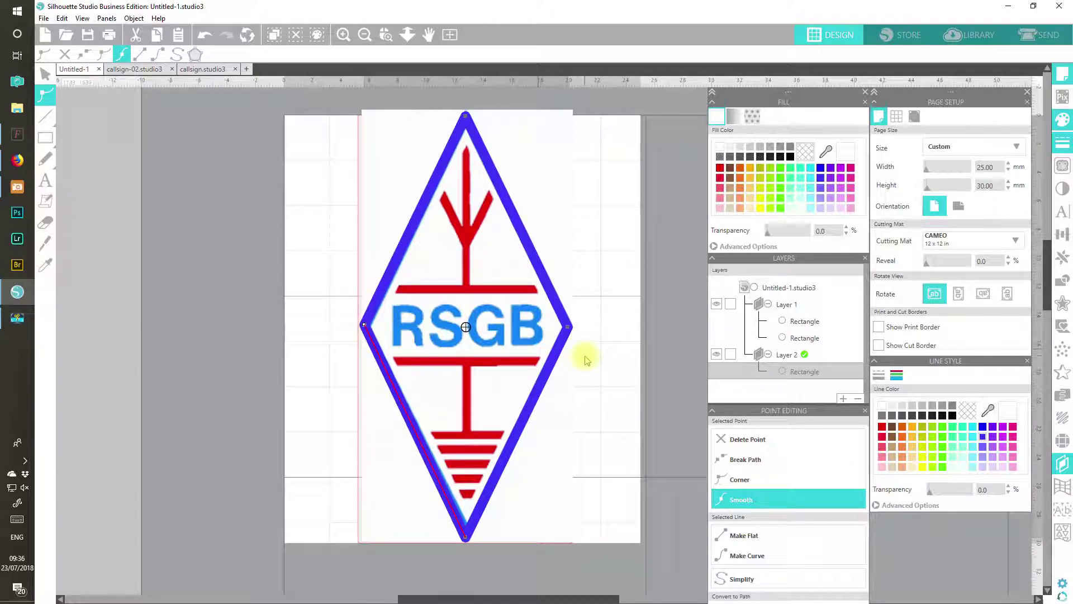
click(570, 329)
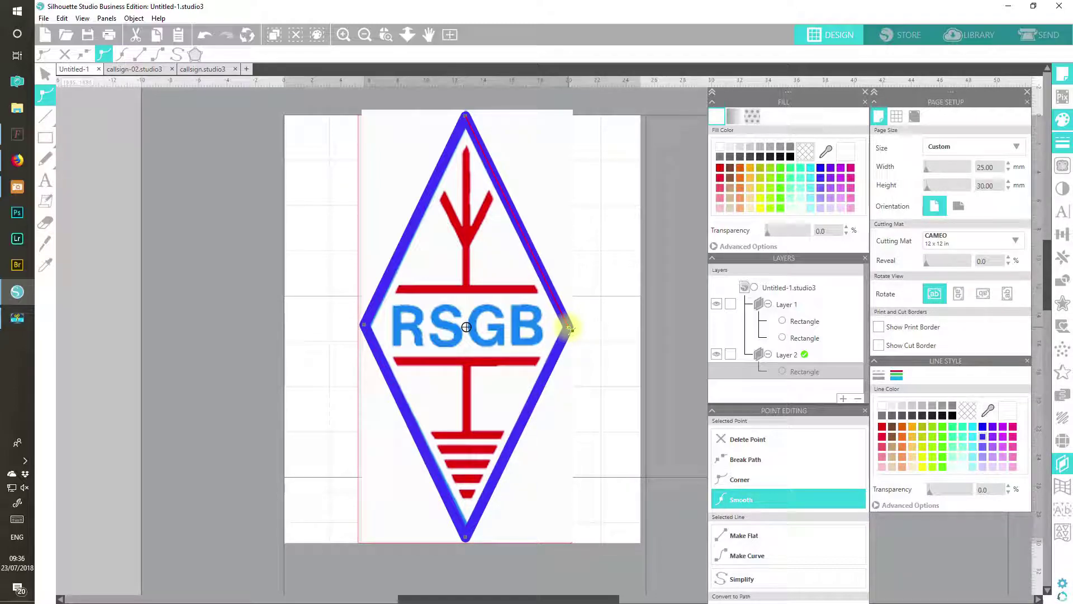
click(569, 329)
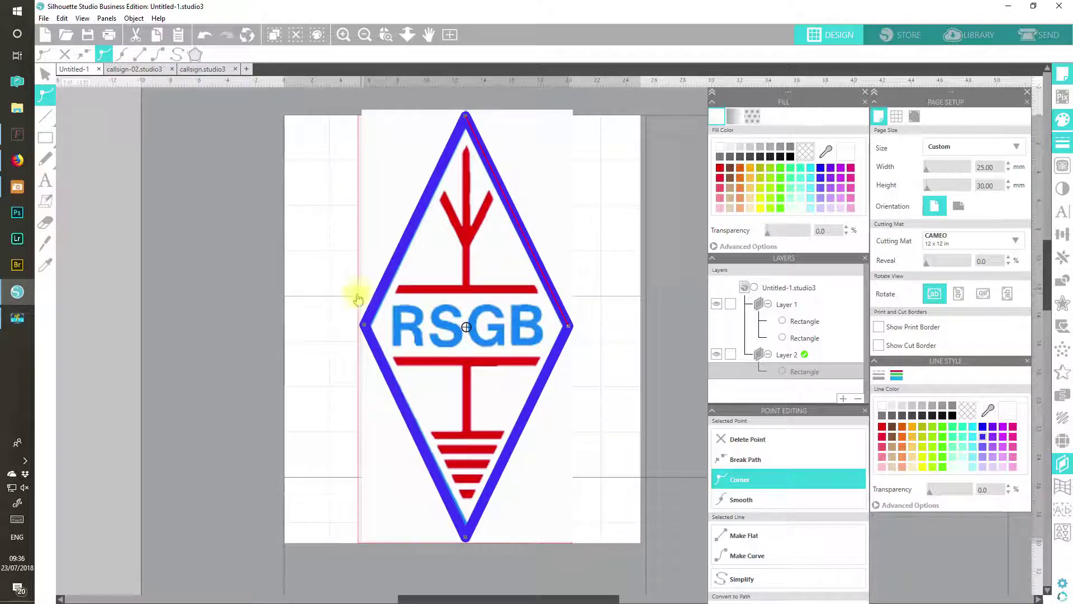
click(365, 328)
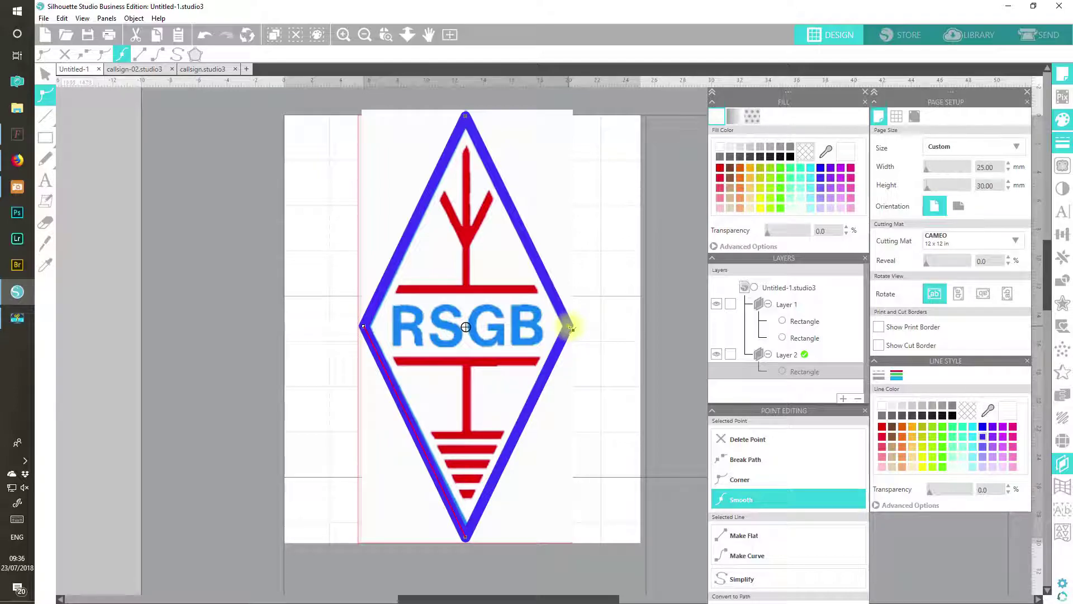
click(570, 329)
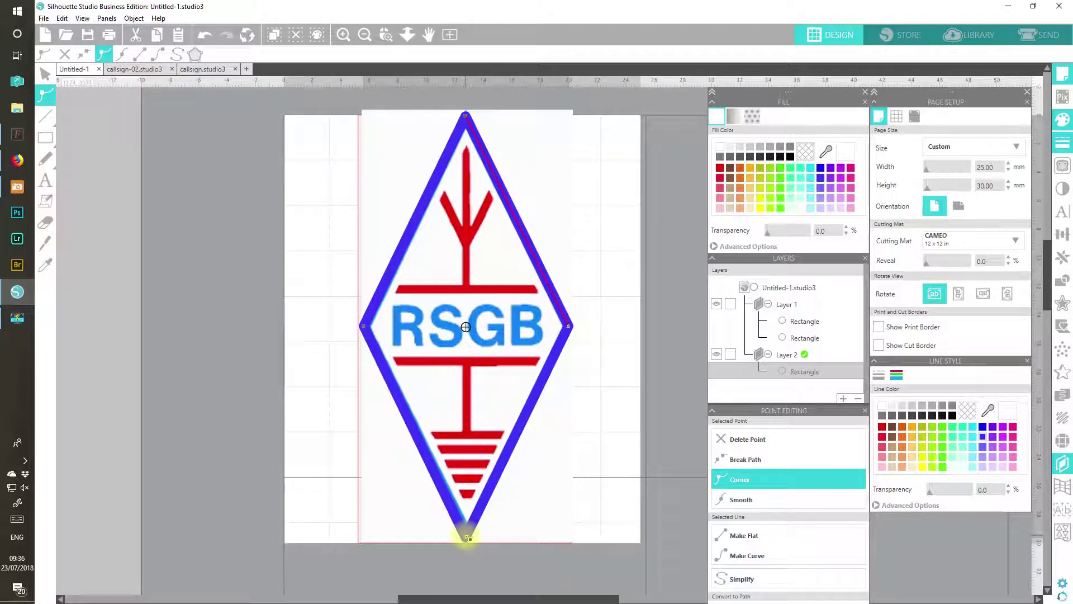
drag(544, 206, 240, 210)
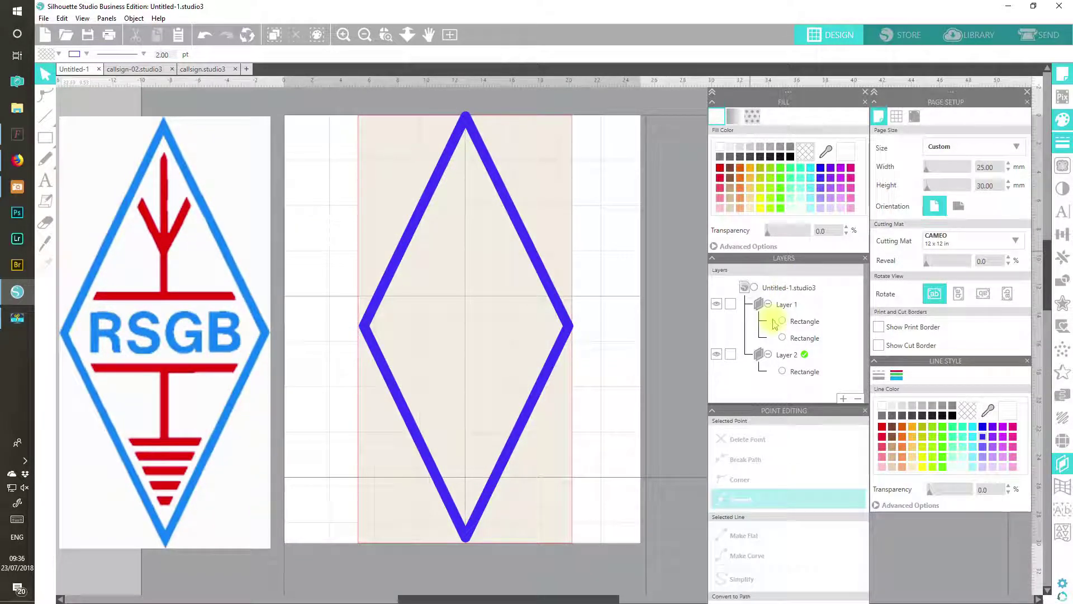
- Lock Layer 1 and make Layer 2 the active layer with its contents listed
click(807, 306)
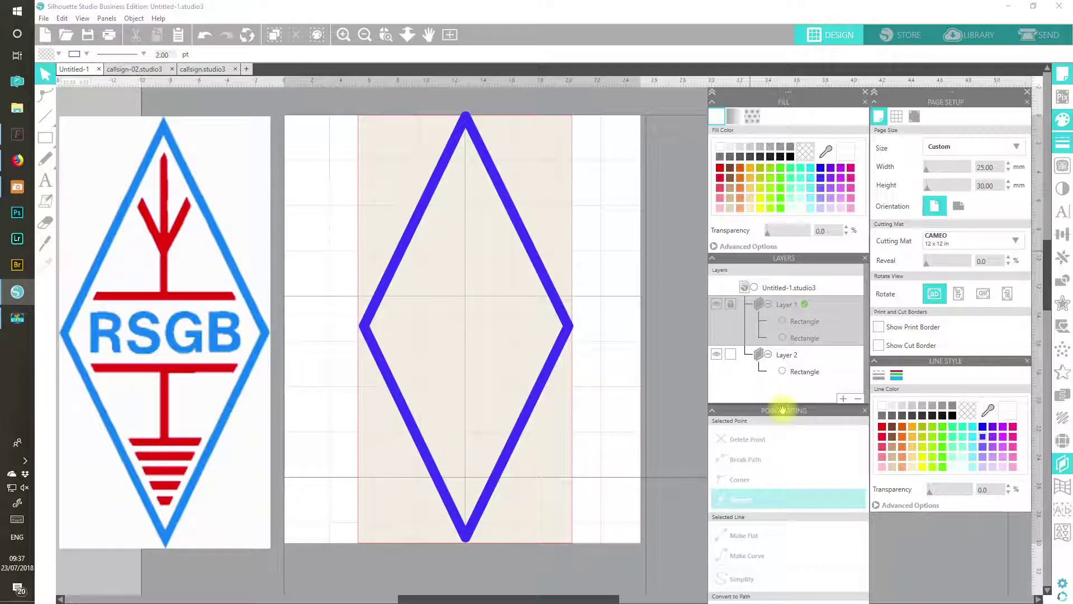
click(768, 354)
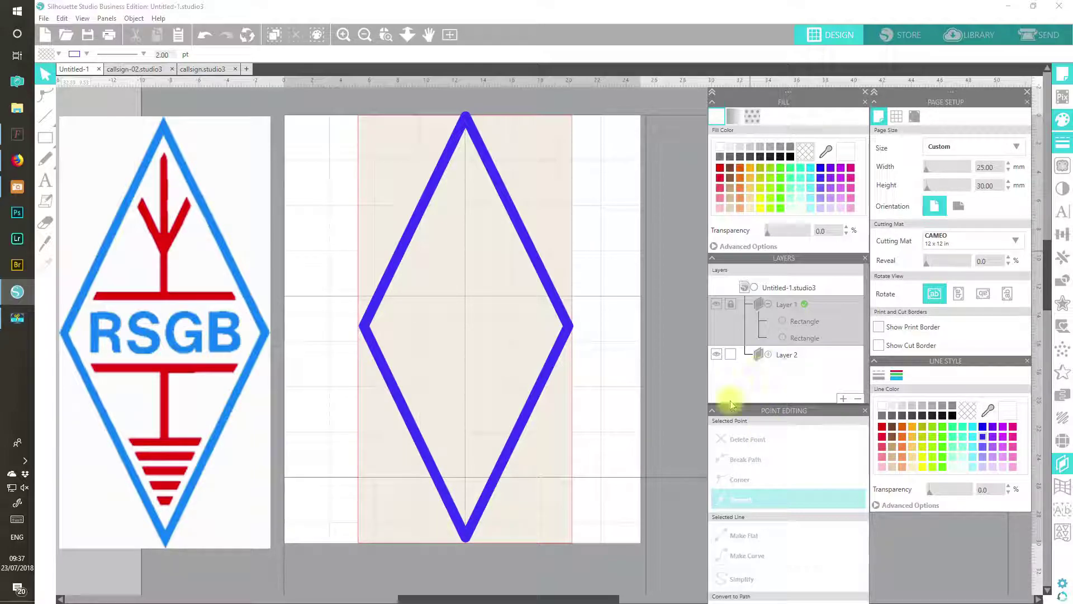
click(777, 357)
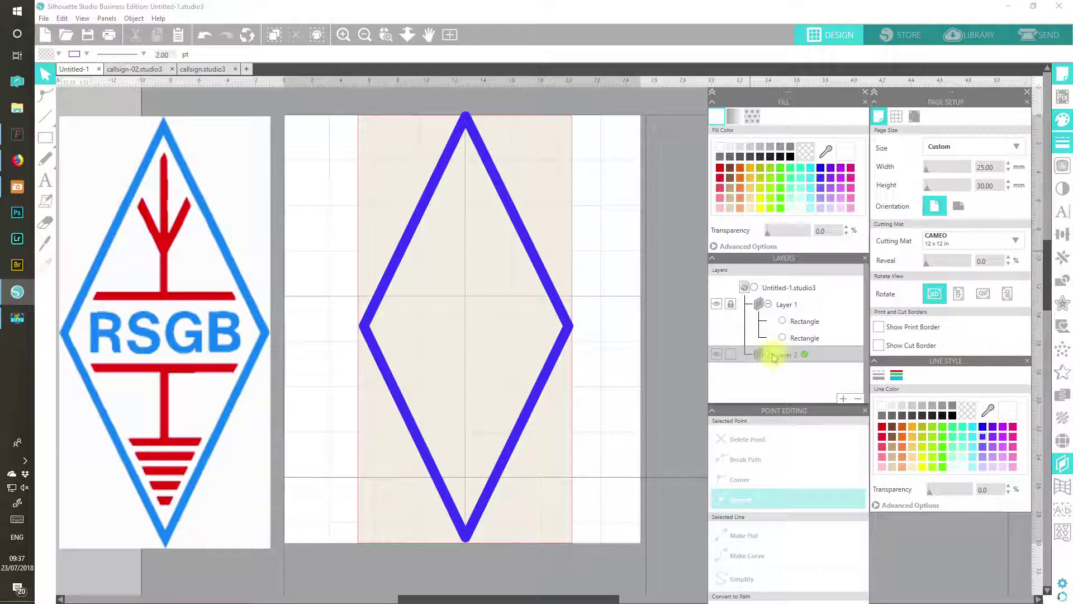
click(768, 354)
- Narrow the blue diamond from both sides to about 14 mm wide, keeping it centred on the page's vertical guide
click(805, 372)
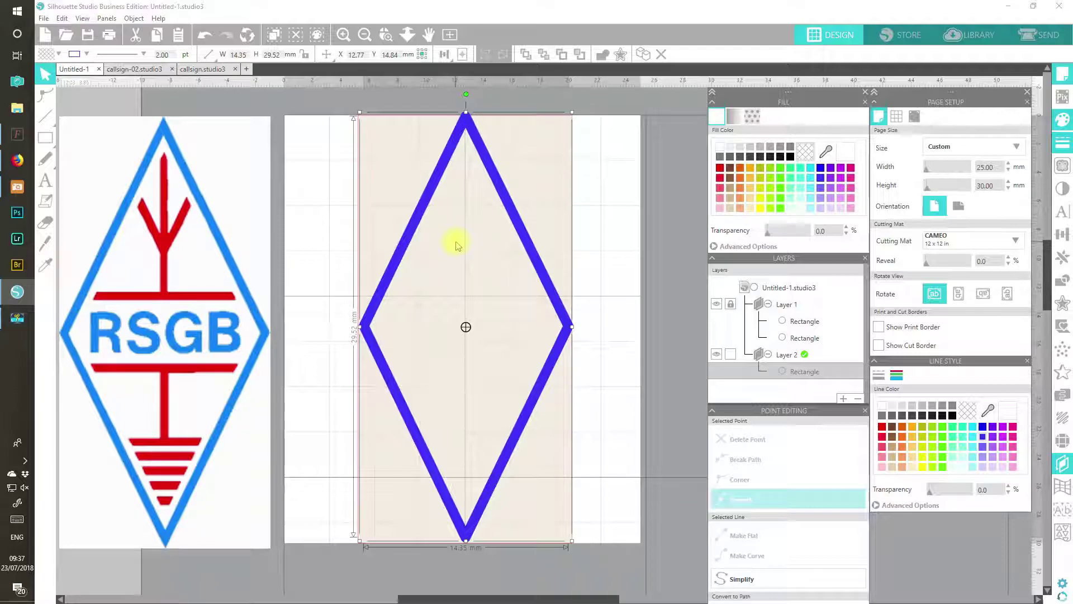
drag(556, 309, 569, 328)
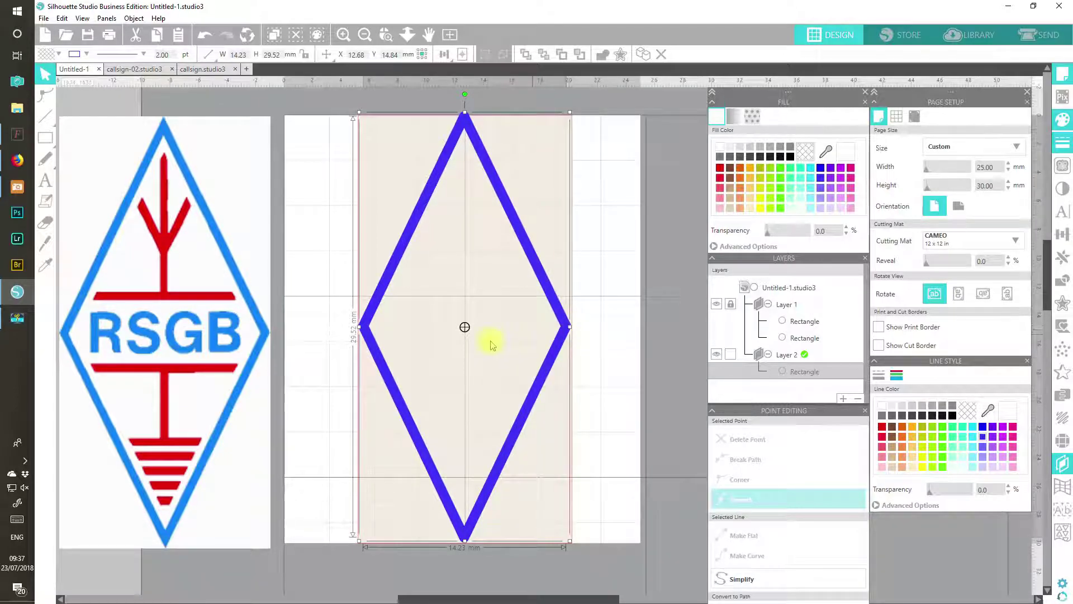
drag(364, 330, 365, 326)
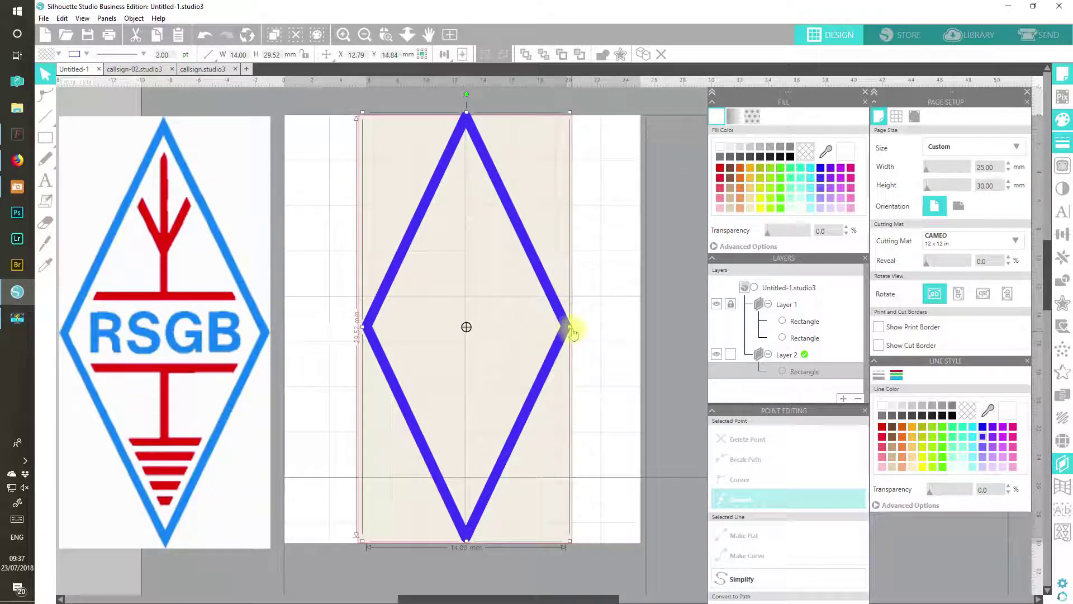
drag(571, 327, 570, 327)
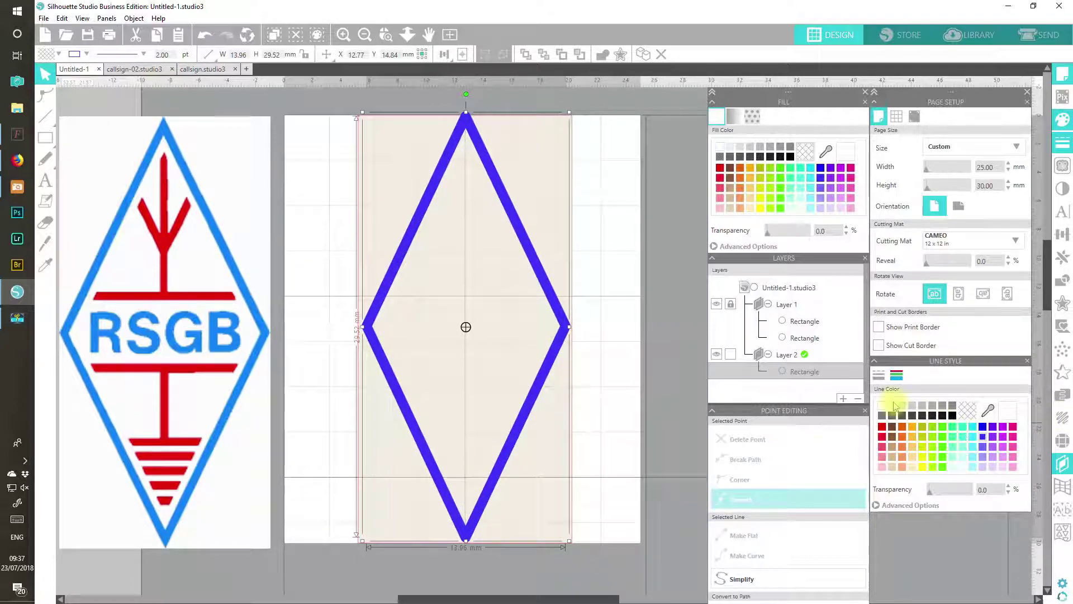
- Give the diamond's outline sharp mitred corners and flat end caps
click(879, 374)
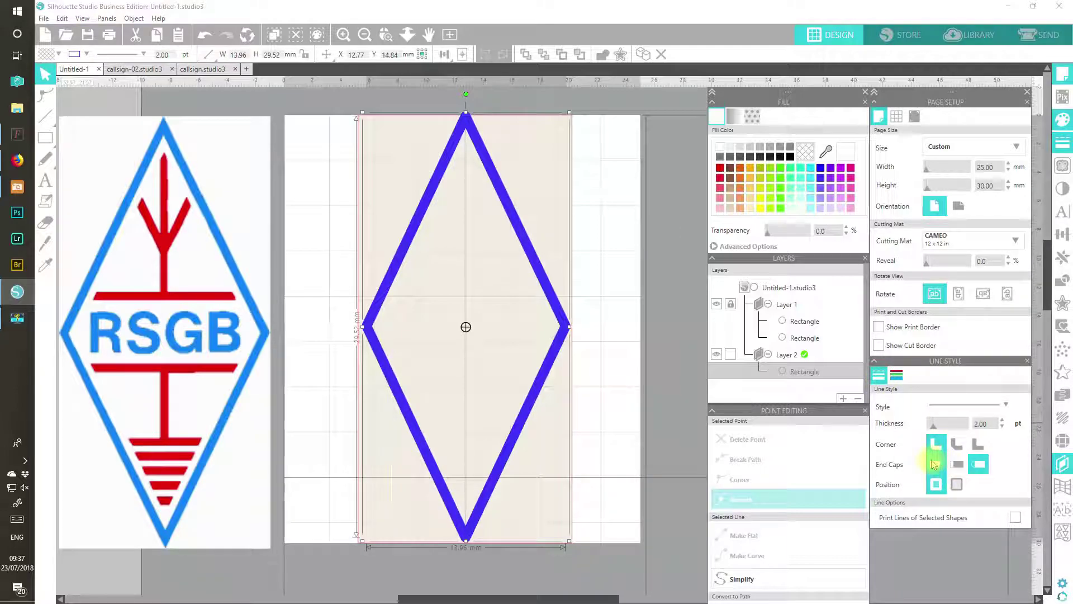
click(979, 447)
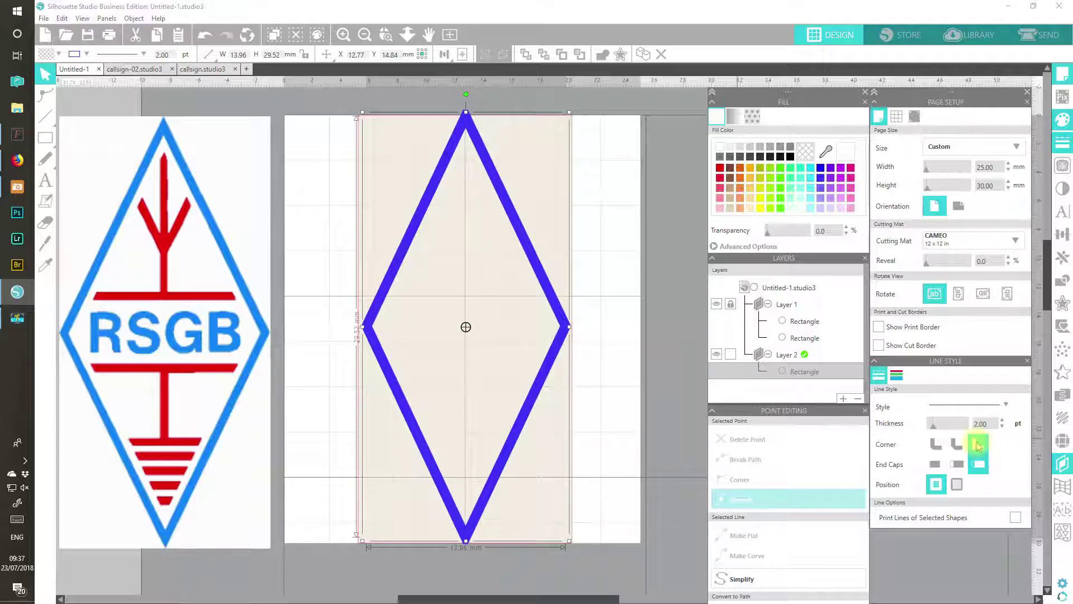
click(936, 465)
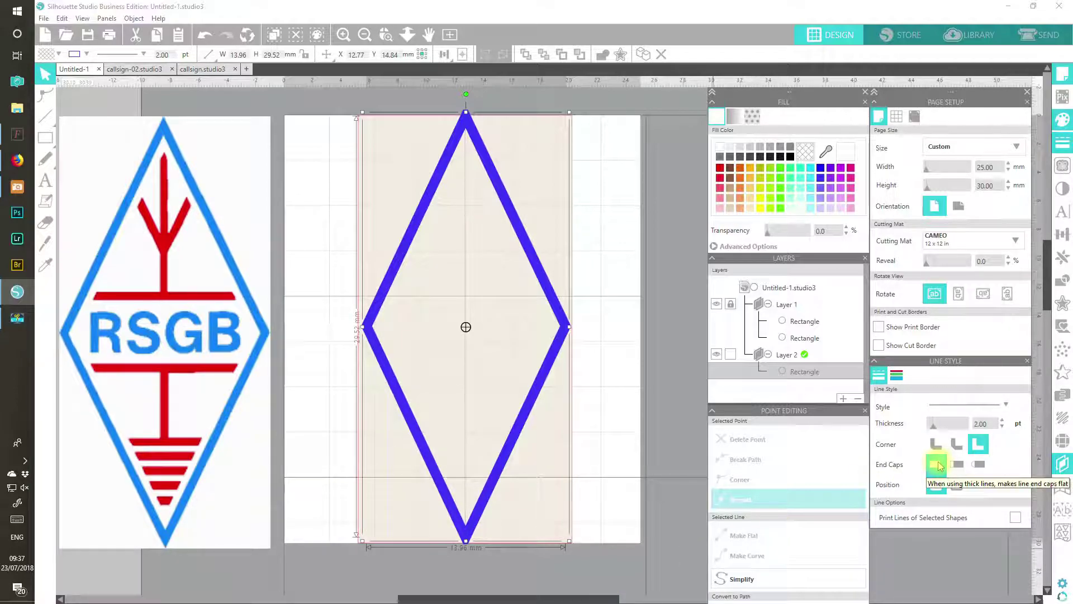
click(669, 555)
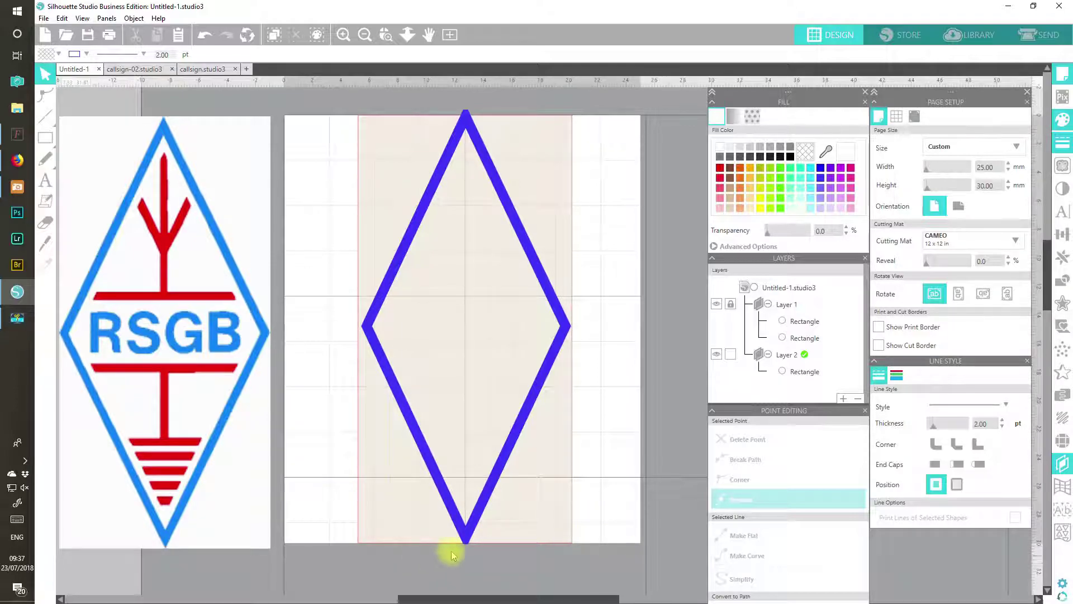
- Shorten the diamond at its upper and lower tips to about 28.8 mm high so the outline fits the beige rectangle
click(465, 122)
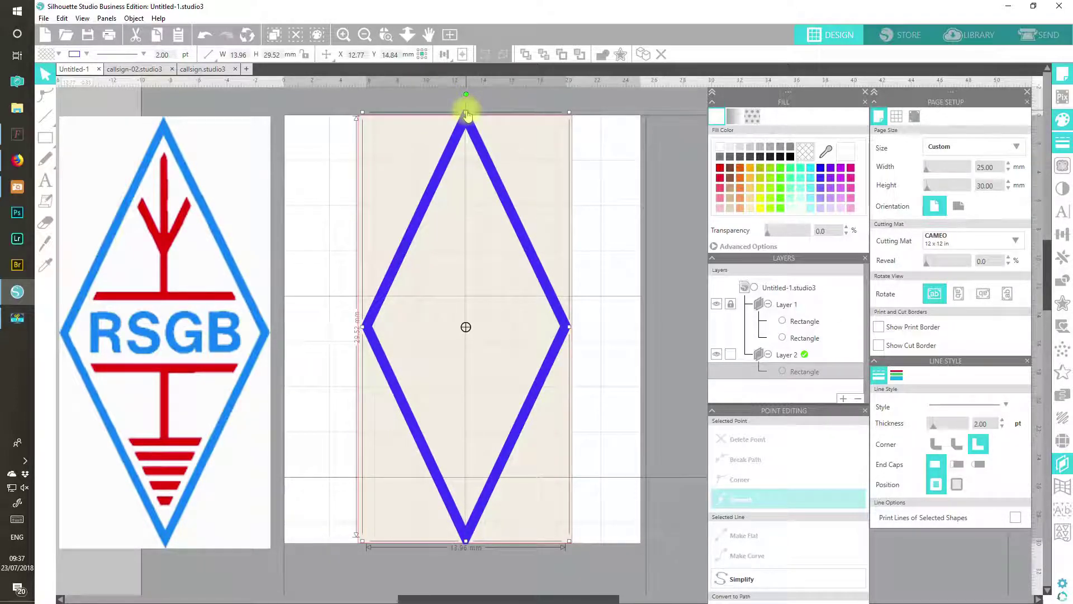
drag(466, 112, 466, 119)
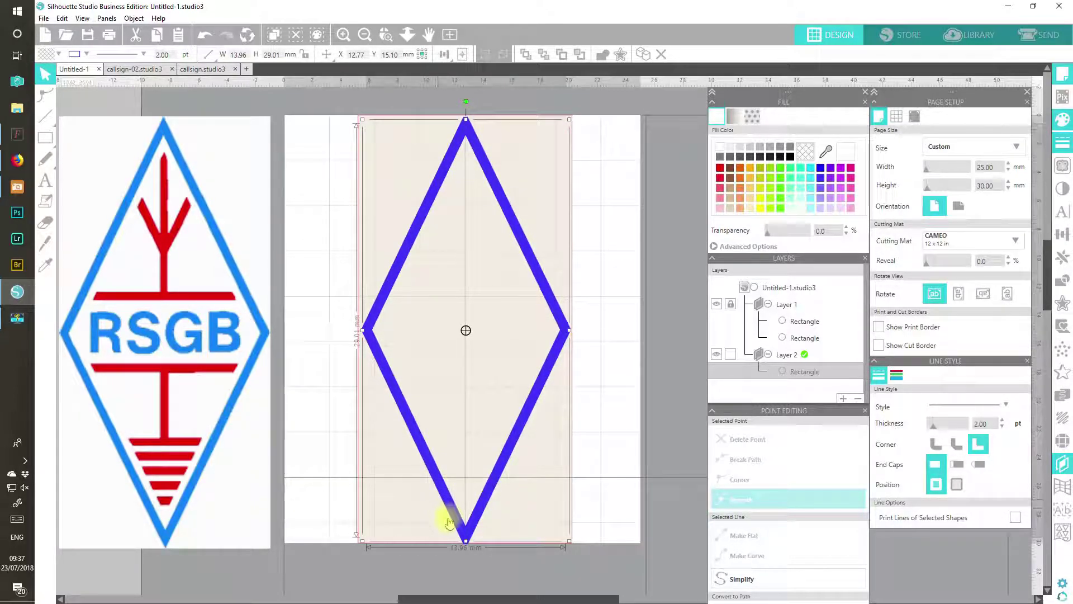
drag(465, 548, 465, 537)
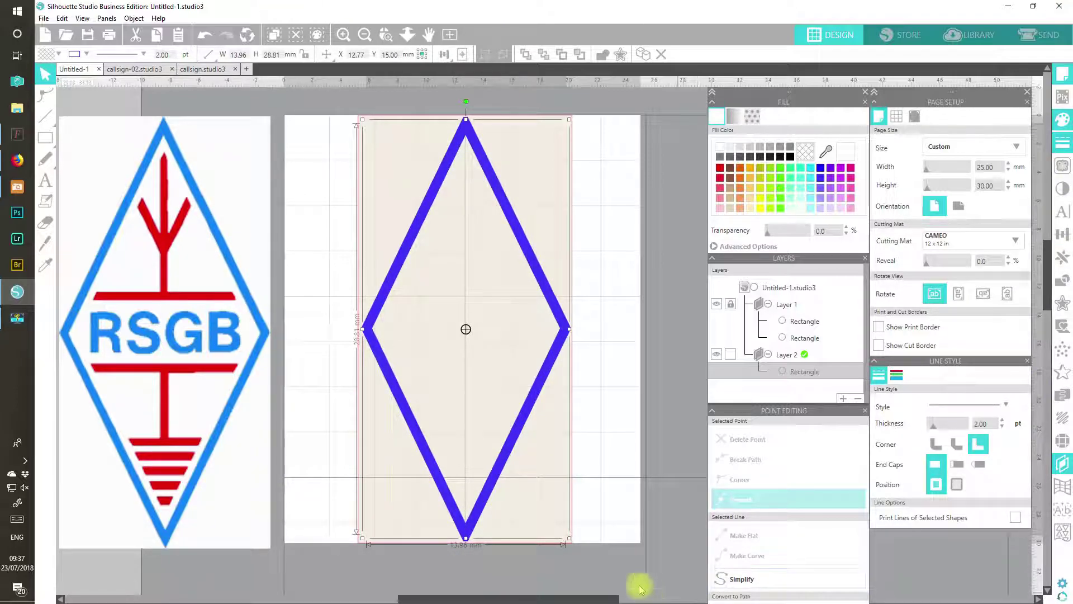
click(667, 398)
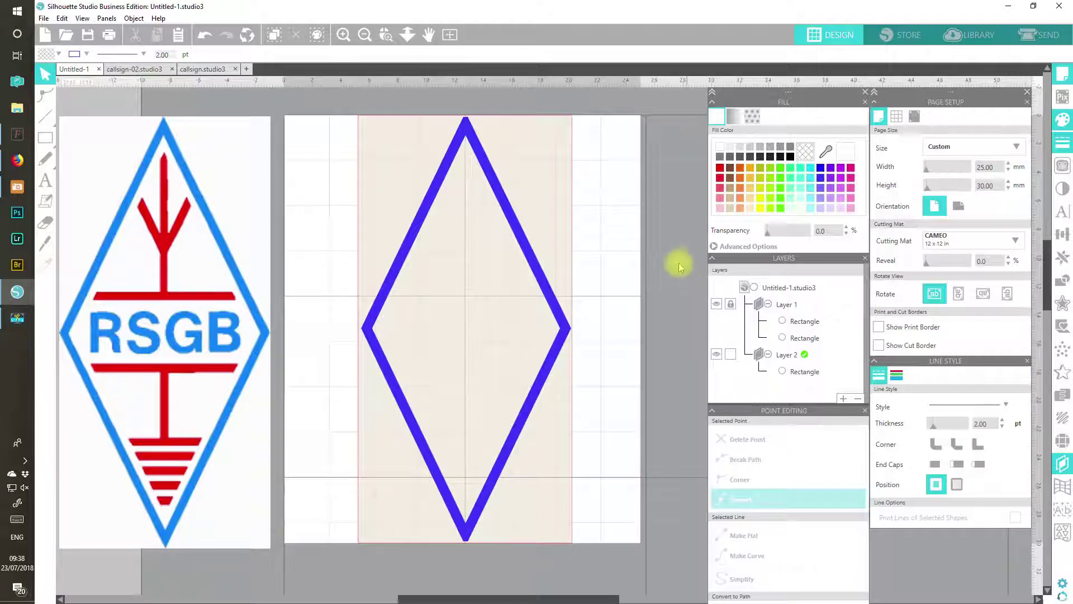
- Set the style for new shapes to a 0 pt red outline with a red fill
drag(933, 423, 939, 430)
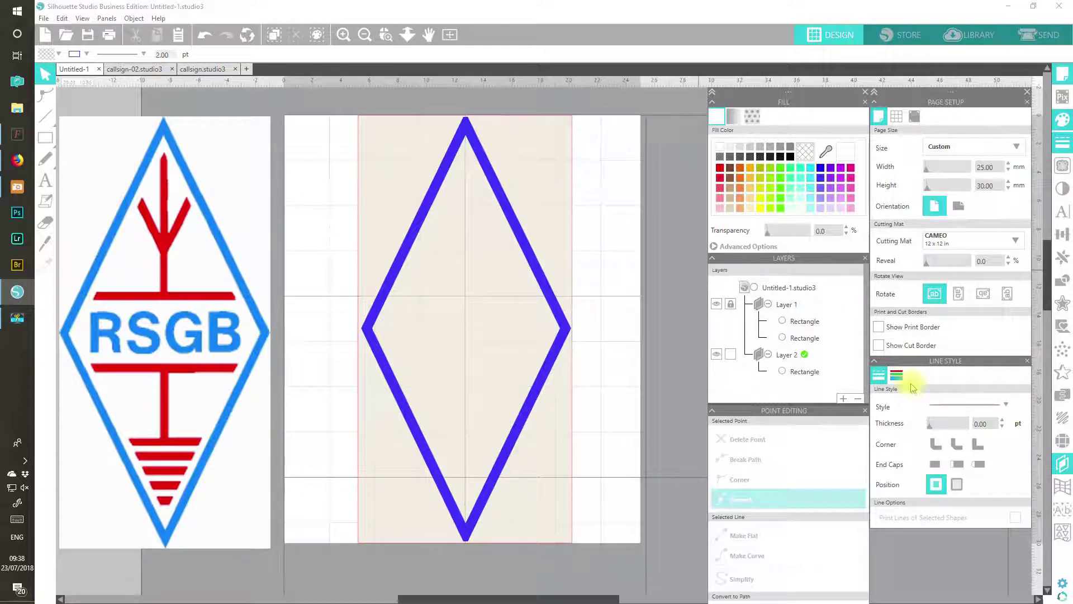
click(899, 376)
click(972, 411)
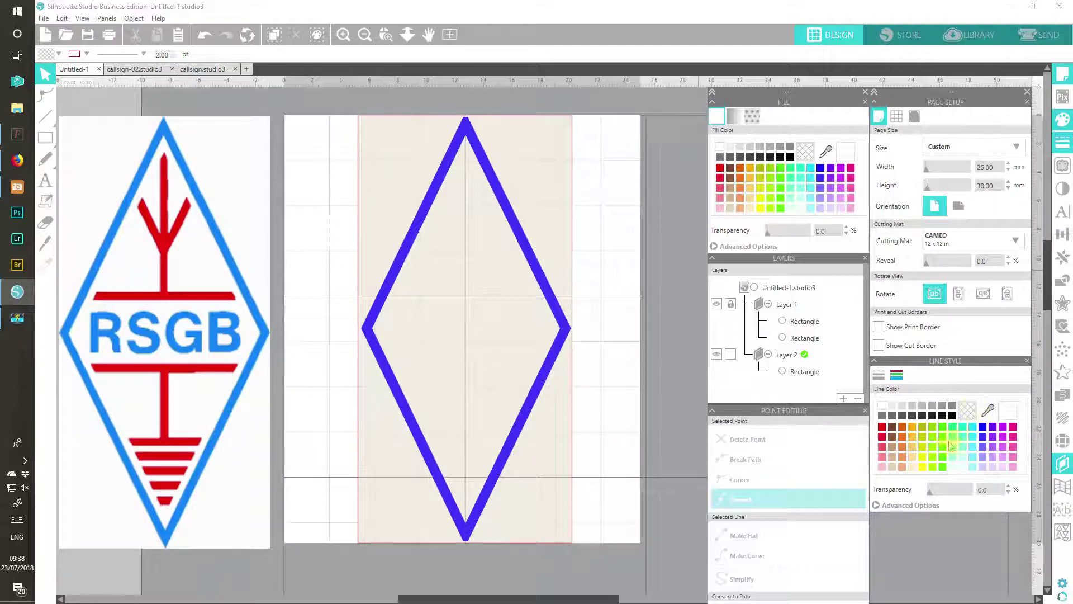
click(720, 178)
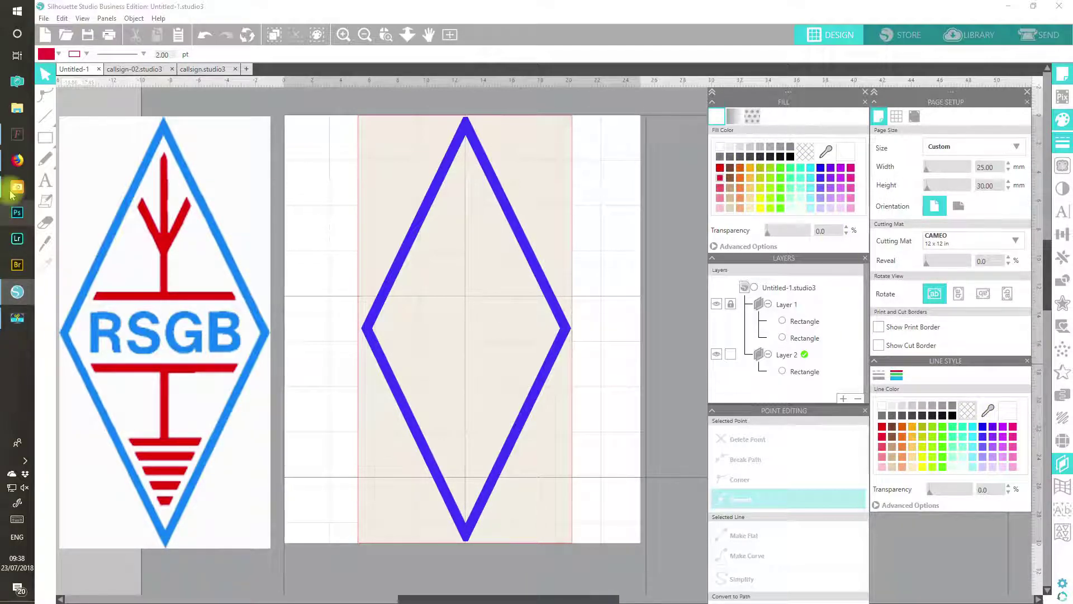
- Draw a thin upright red rectangle about 11.6 mm tall beside the diamond and set its width to 0.50 mm
click(68, 140)
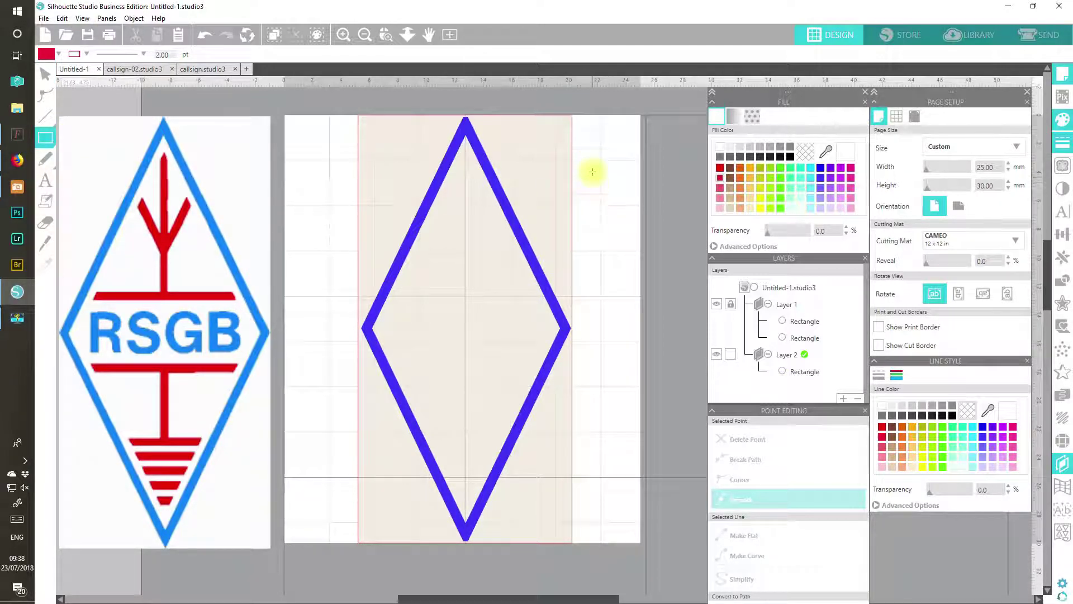
drag(595, 160, 601, 324)
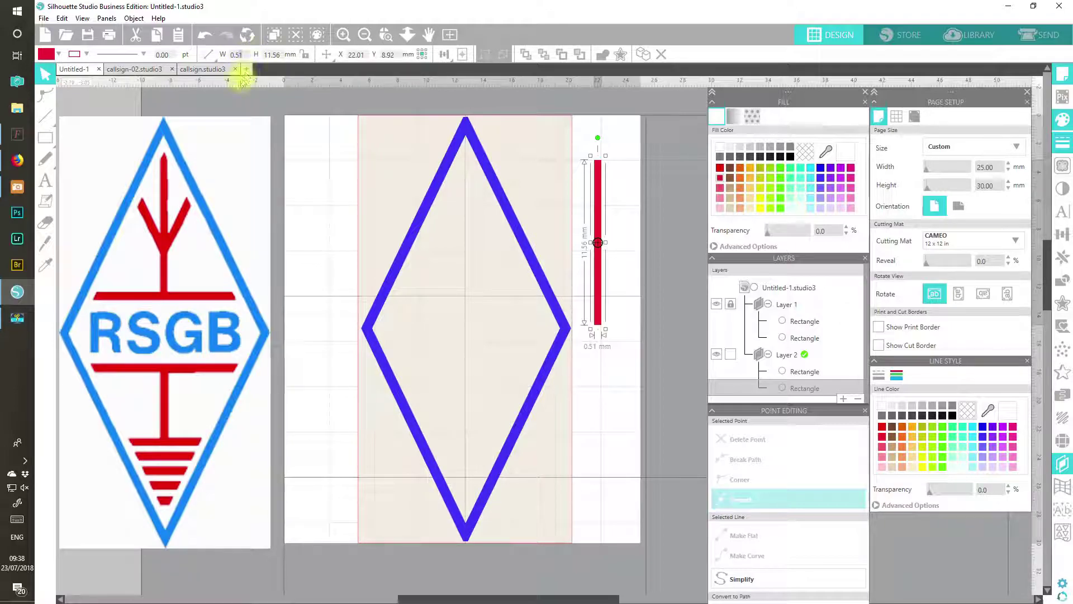
key(Return)
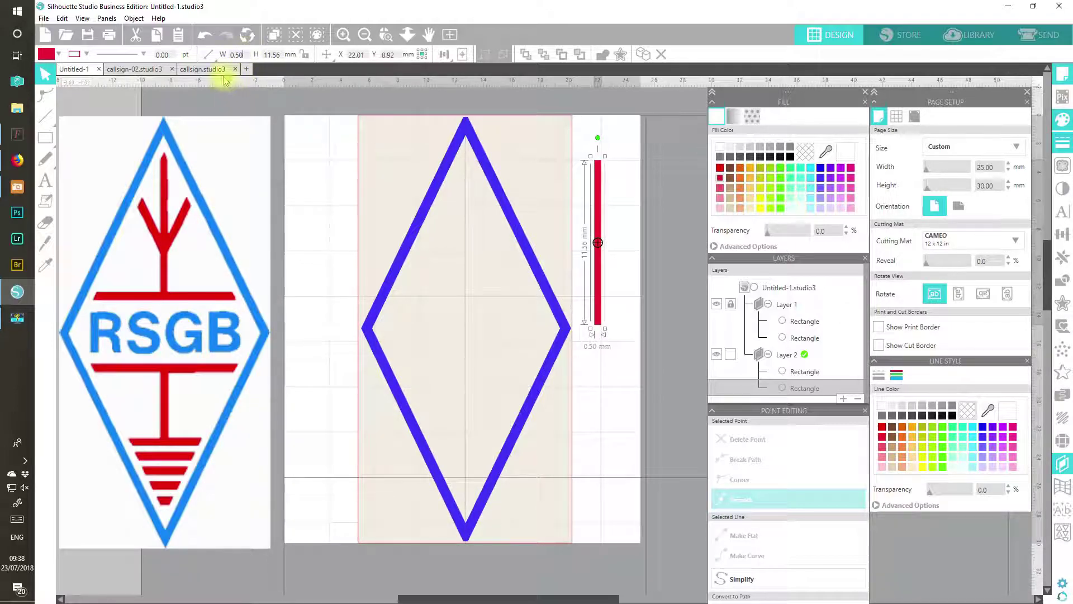
- Move the red bar into the diamond, rotate it 90 degrees, and place it horizontally just above the diamond's middle
drag(598, 195, 467, 197)
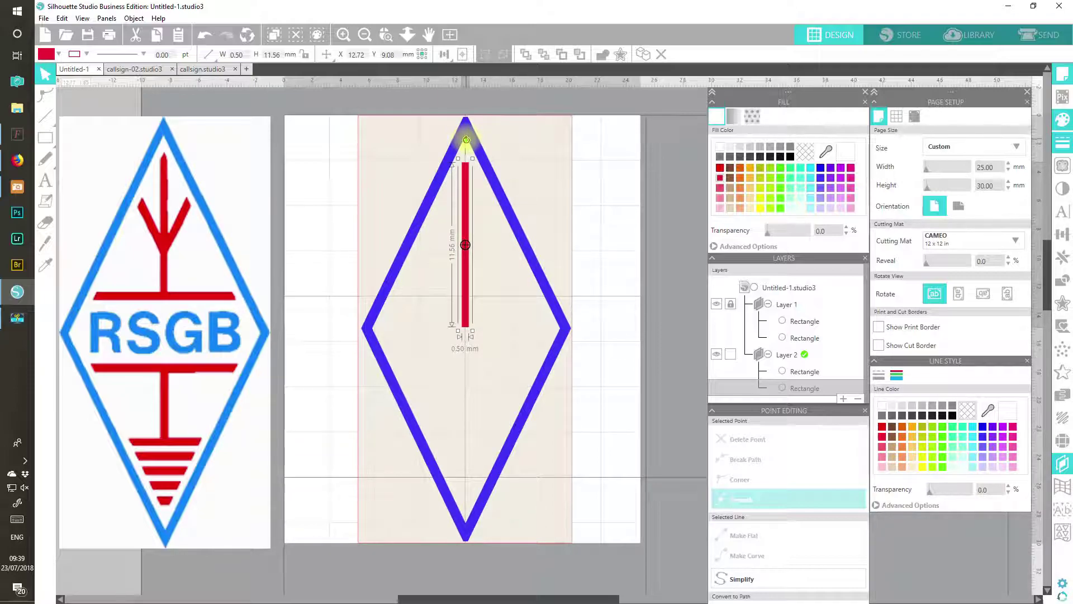
drag(465, 139, 375, 244)
drag(492, 252, 494, 299)
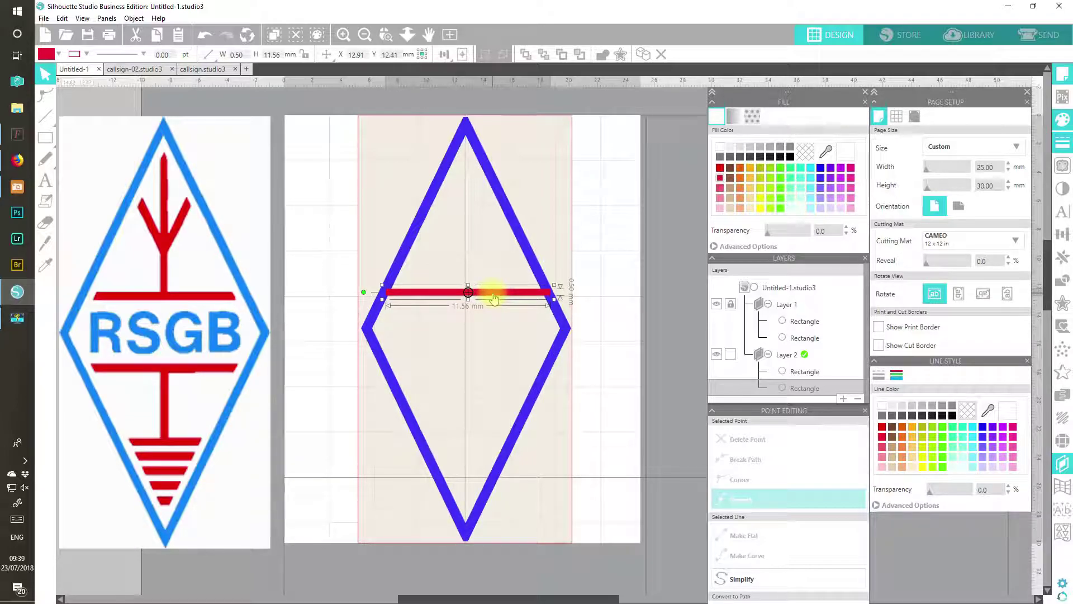
- Resize the horizontal red bar to 9.50 mm long and centre it on the diamond's vertical axis
double_click(263, 55)
text(00)
key(Return)
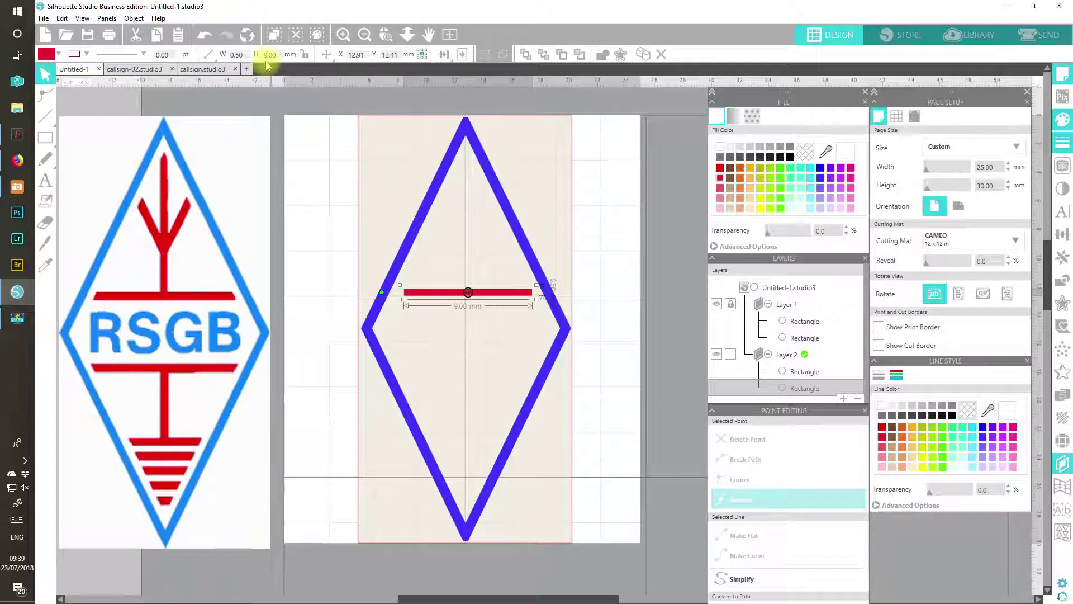
drag(503, 293, 498, 292)
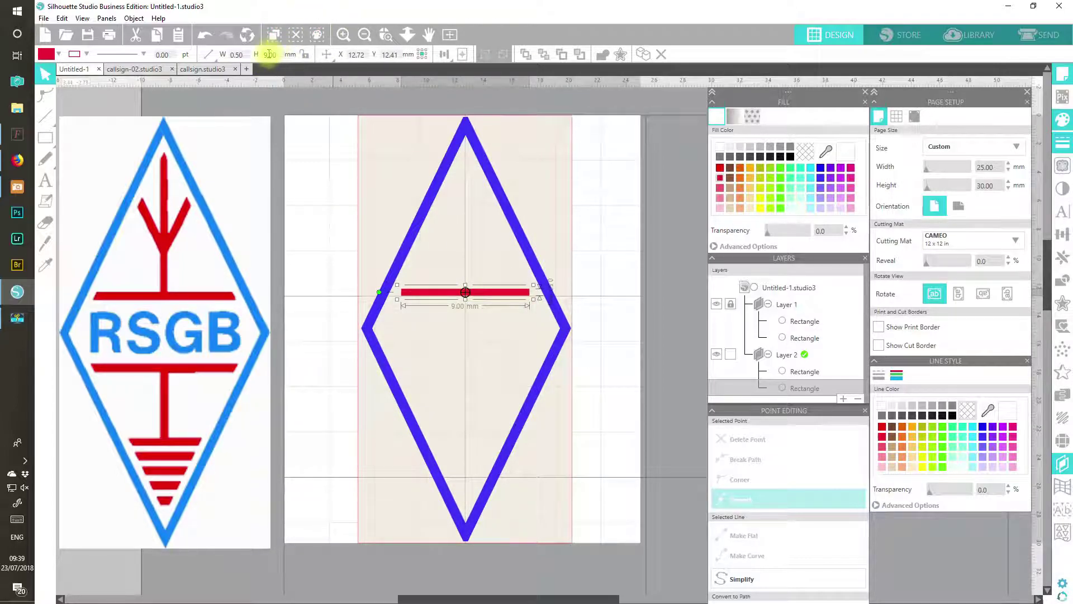
click(270, 54)
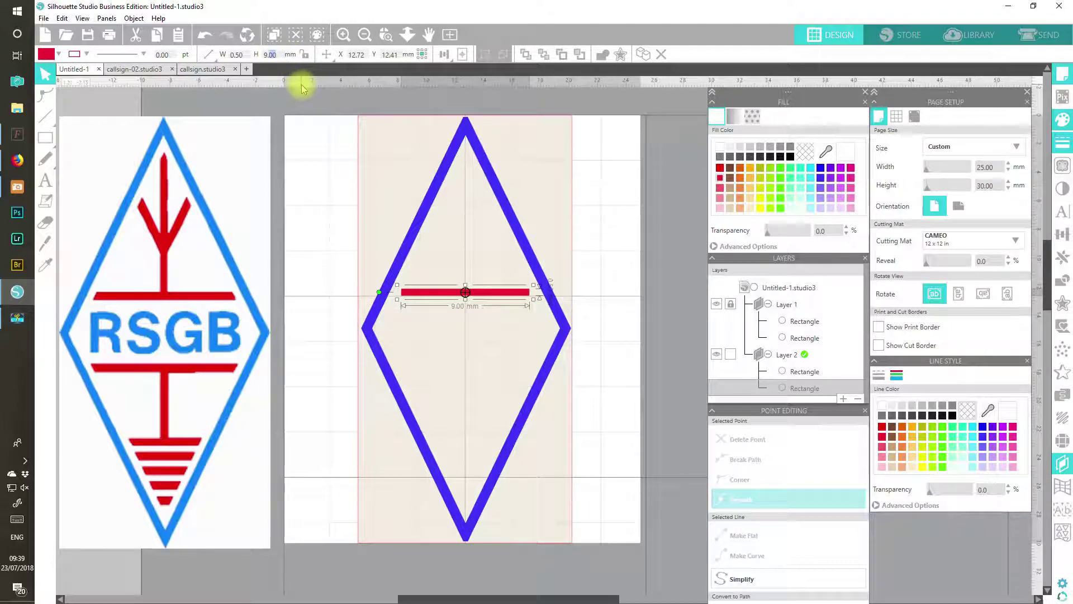
key(Return)
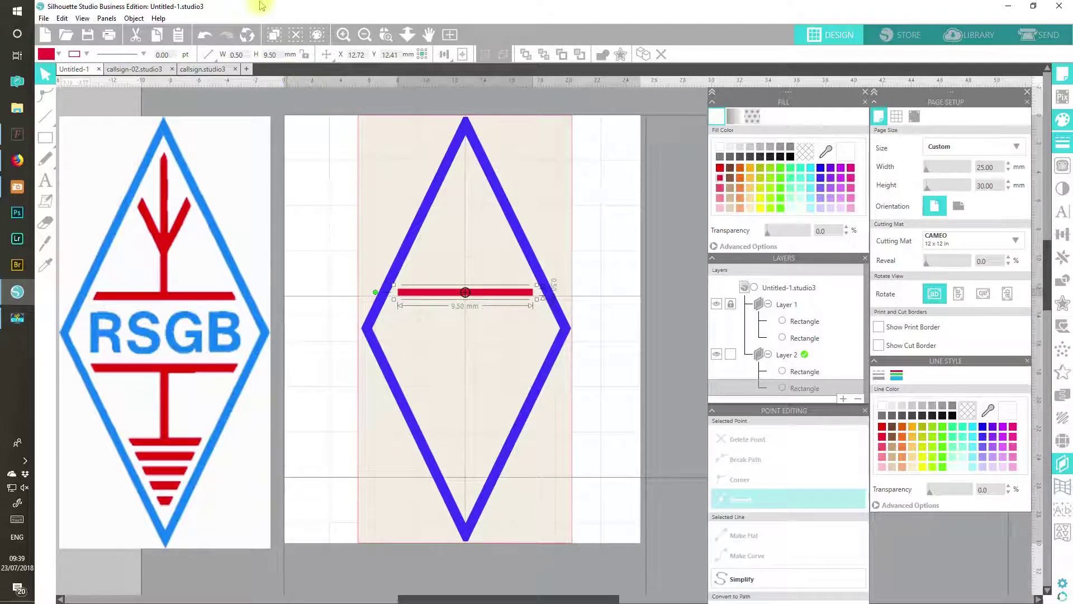
- Edit the red bar's points, pulling both lower corners inward so its ends slant
double_click(506, 293)
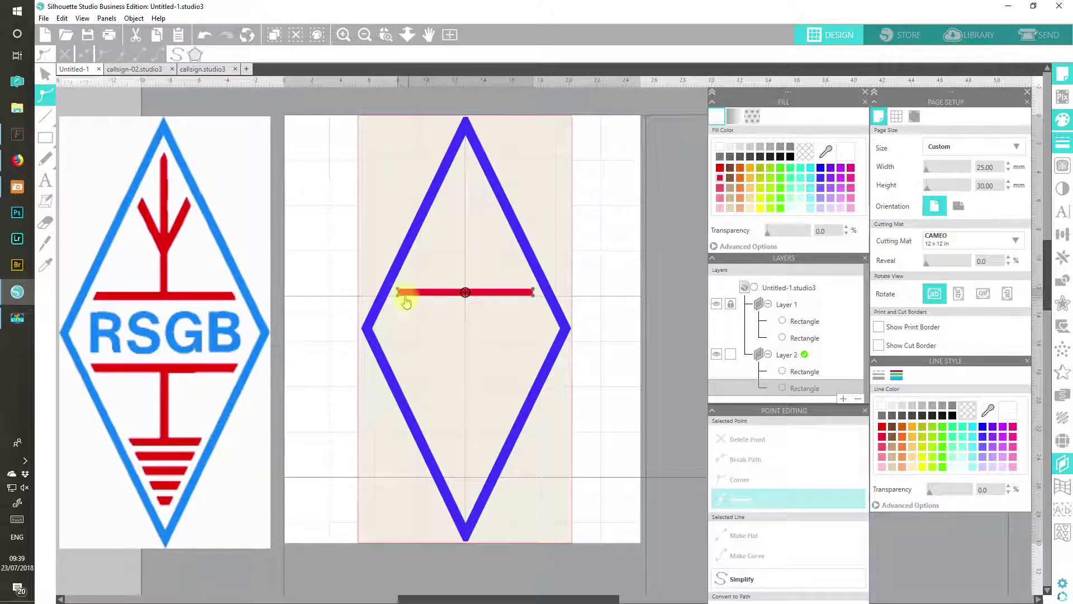
click(402, 299)
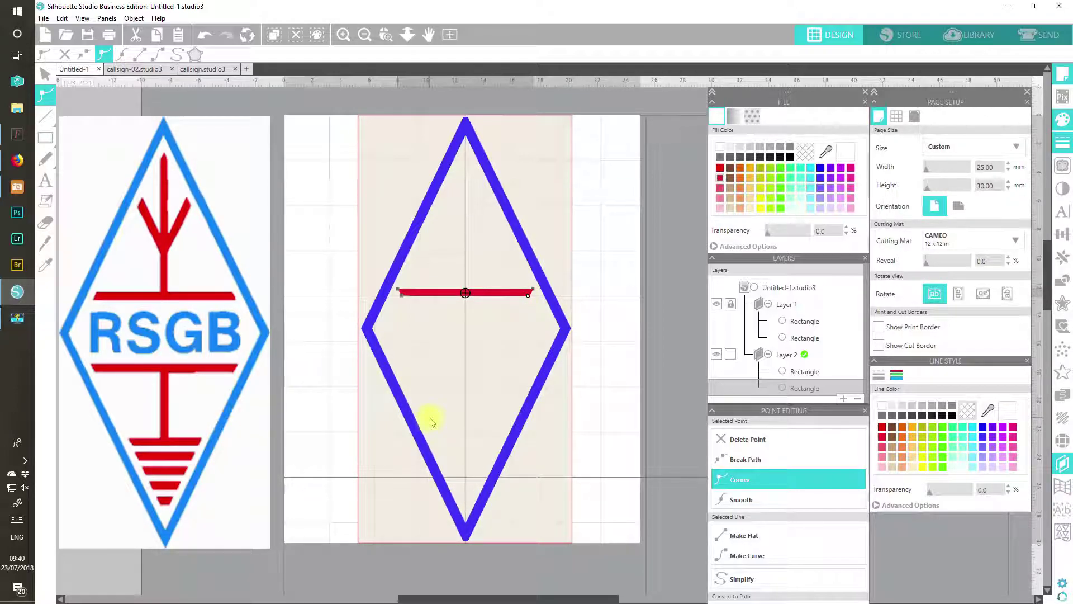
key(Escape)
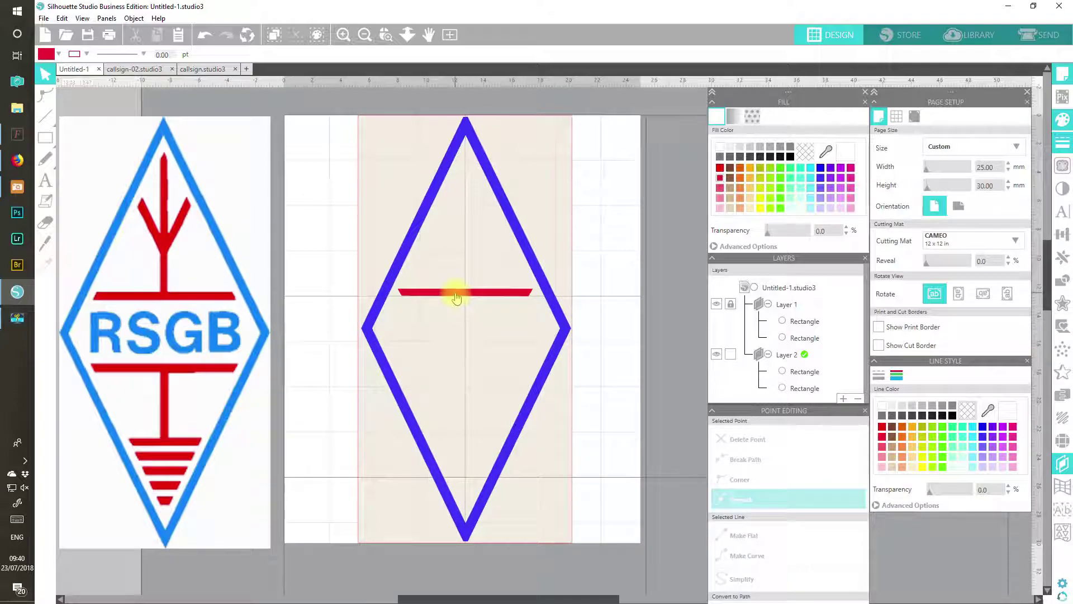
- Duplicate the slanted red bar and place the copy about 4.8 mm below the original, centred in the diamond
click(457, 298)
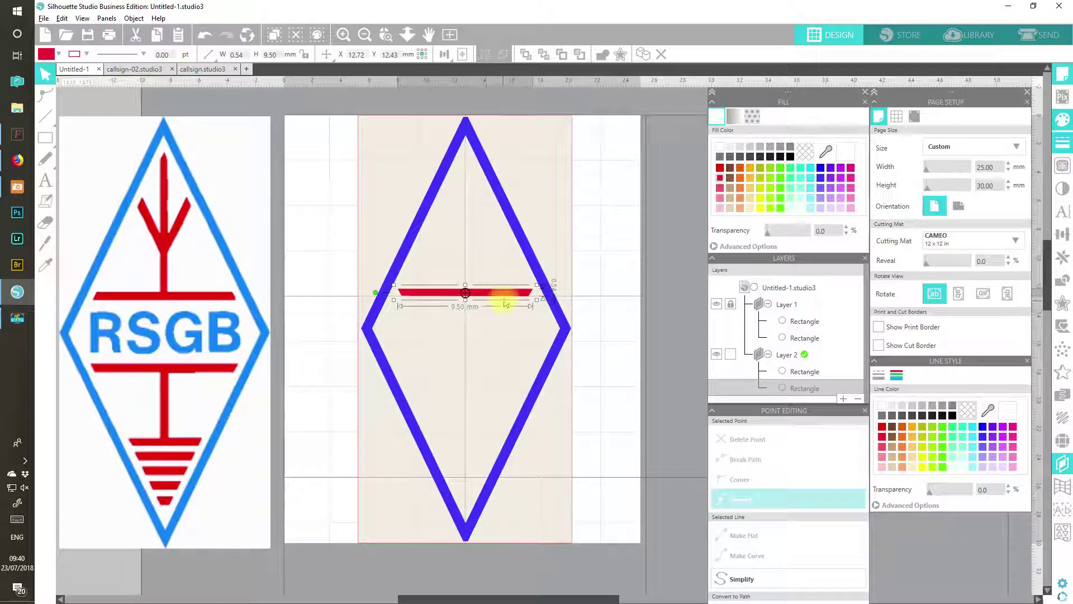
drag(503, 295, 505, 353)
drag(504, 355, 505, 364)
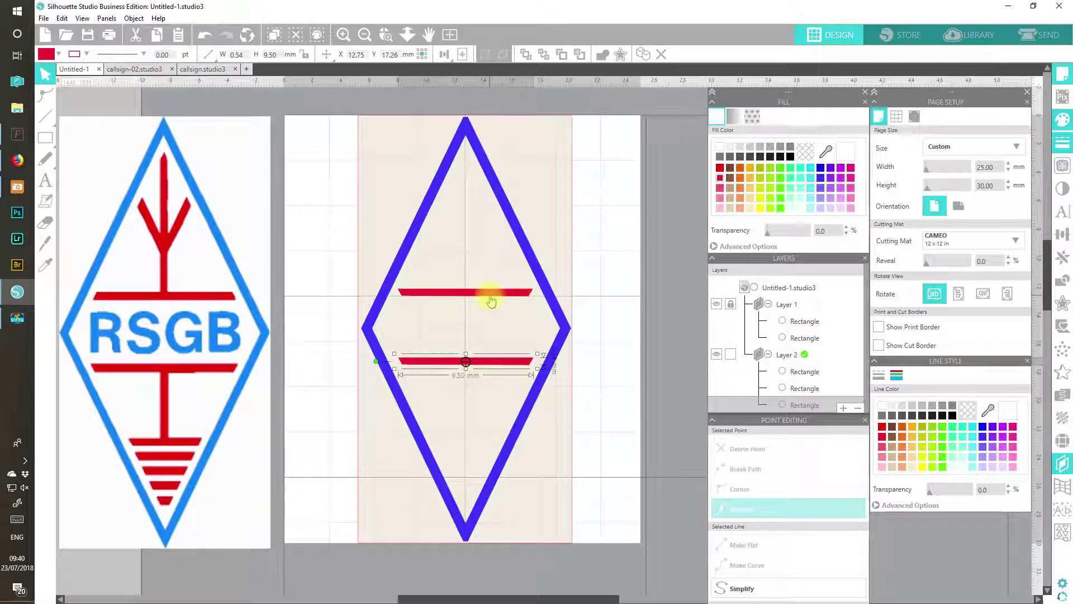
- Flip the upper red bar vertically and nudge it slightly down to a Y position of about 12.47 mm
click(490, 295)
click(134, 18)
mouse_move(158, 18)
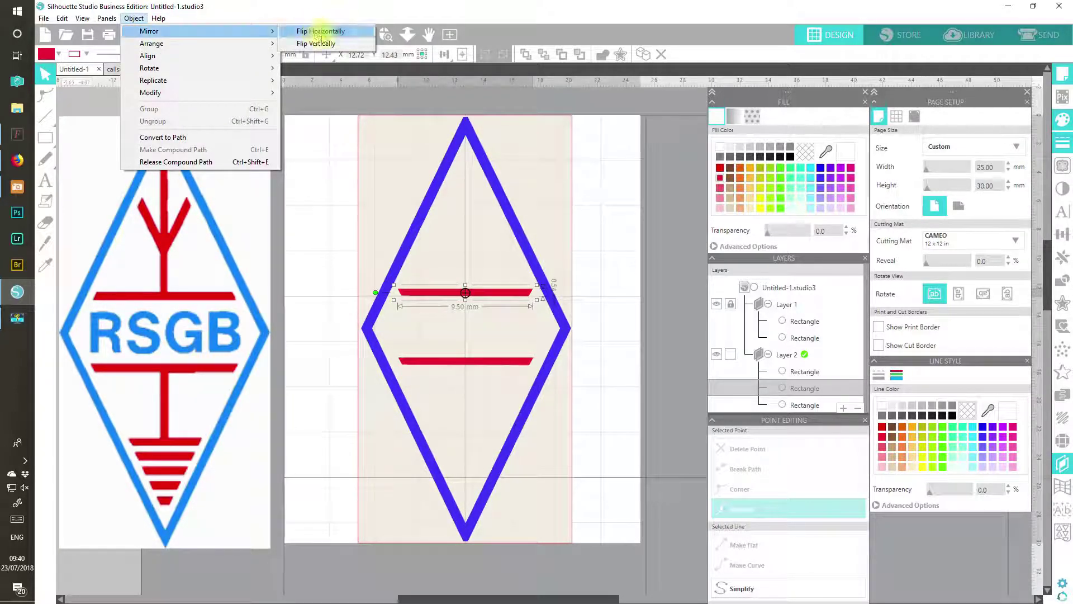
click(329, 45)
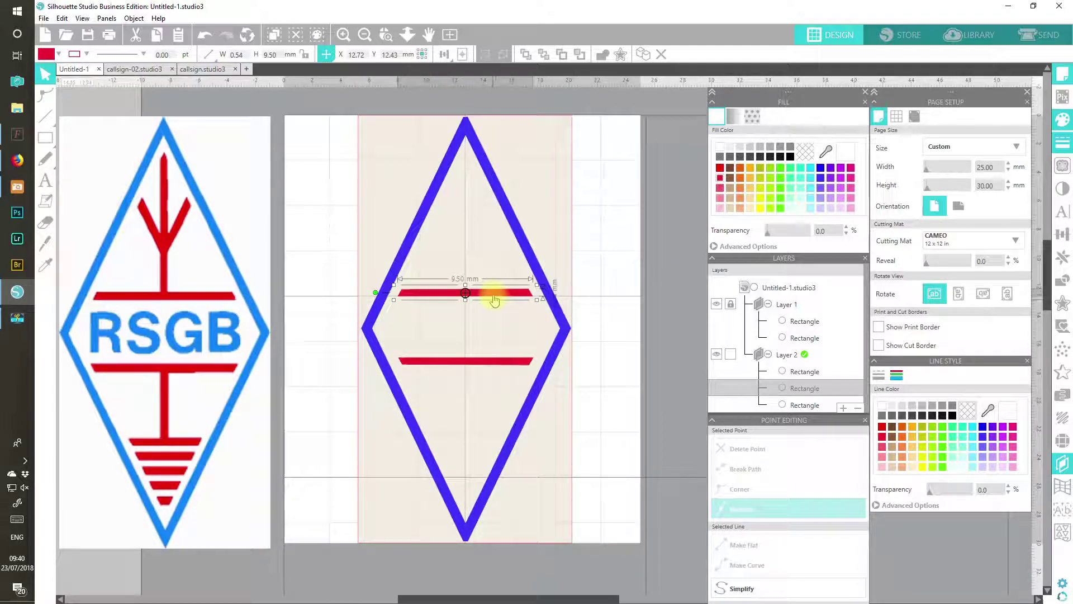
drag(504, 301, 506, 301)
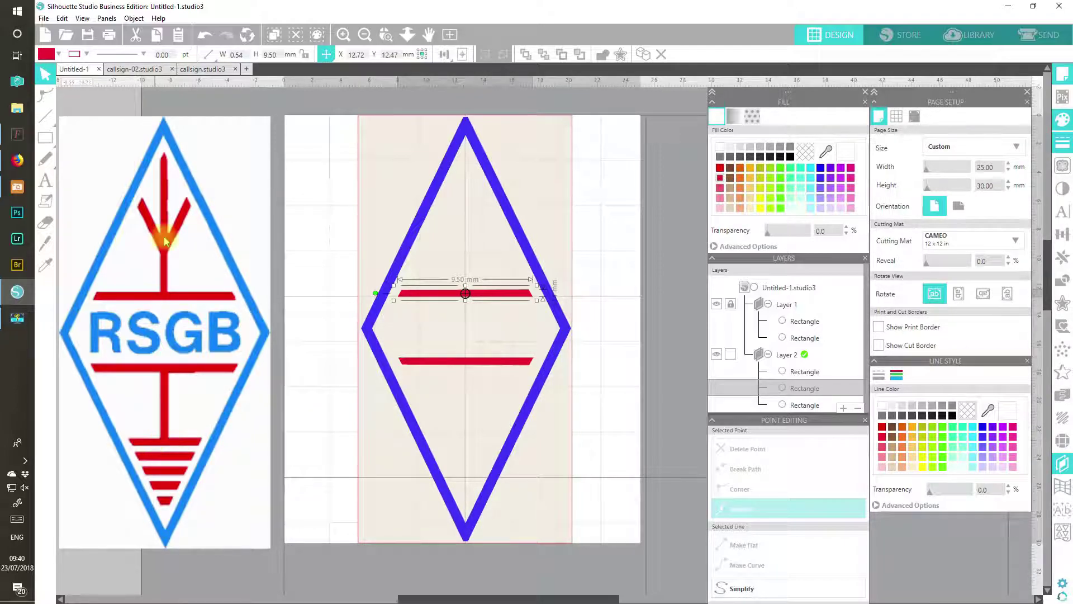
- Duplicate the lower red bar six times, placing one copy just below it and five evenly stacked down towards the diamond's lower tip
click(470, 364)
key(alt)
key(alt)
drag(509, 365, 510, 382)
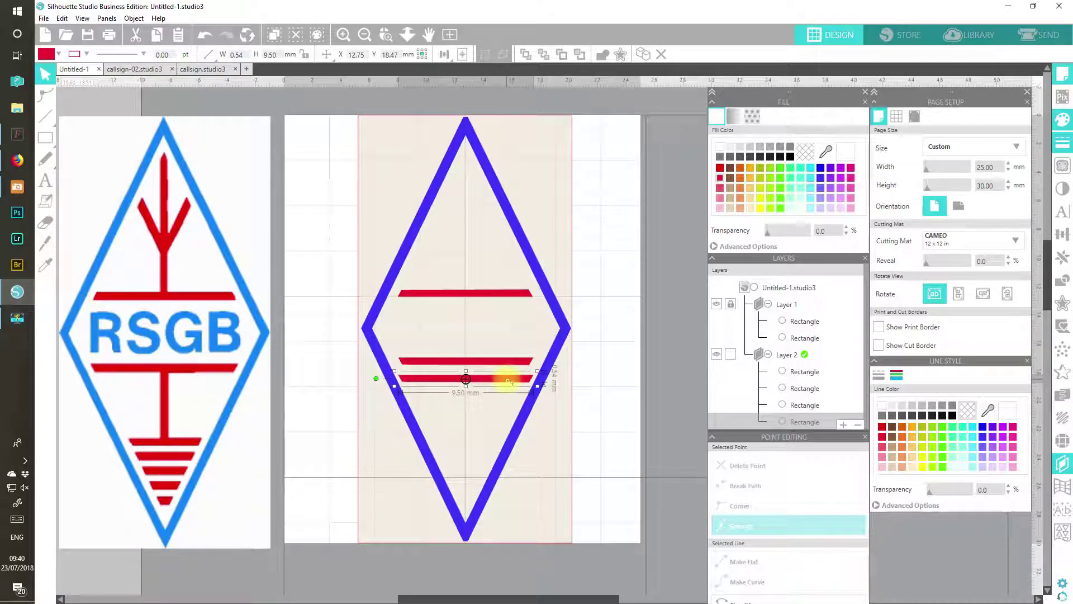
drag(508, 383, 509, 440)
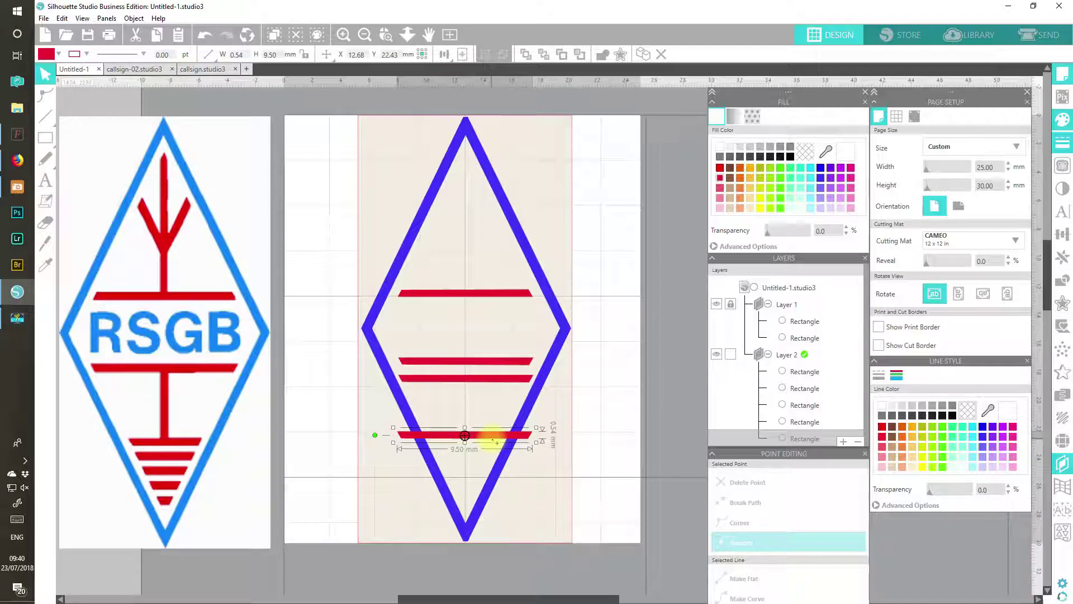
drag(493, 436, 498, 497)
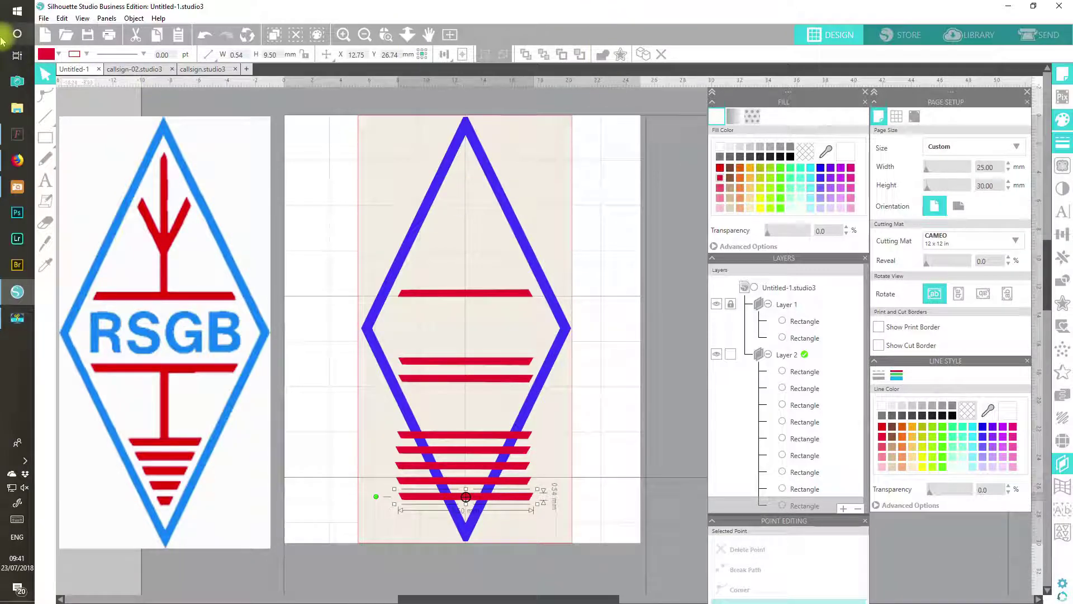
- Shorten the lowest red bar to a length of 1 mm
click(265, 55)
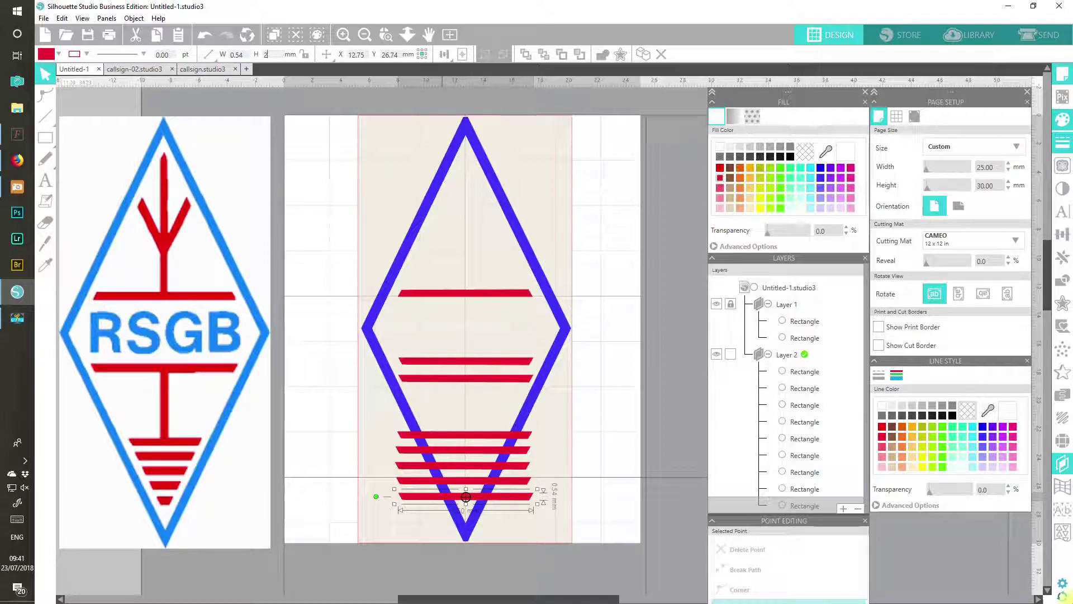
key(Return)
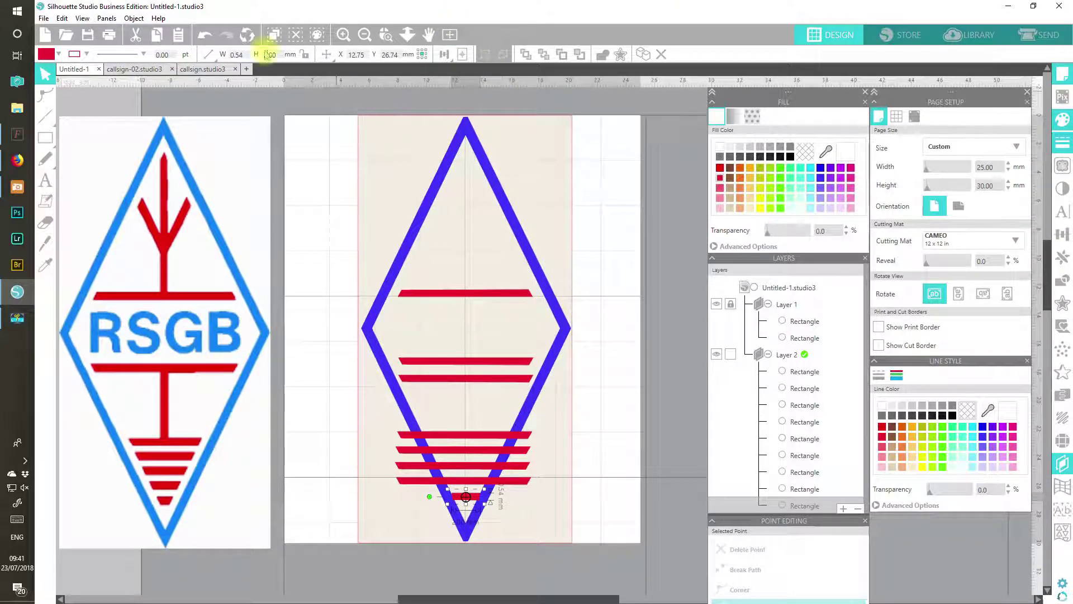
click(271, 54)
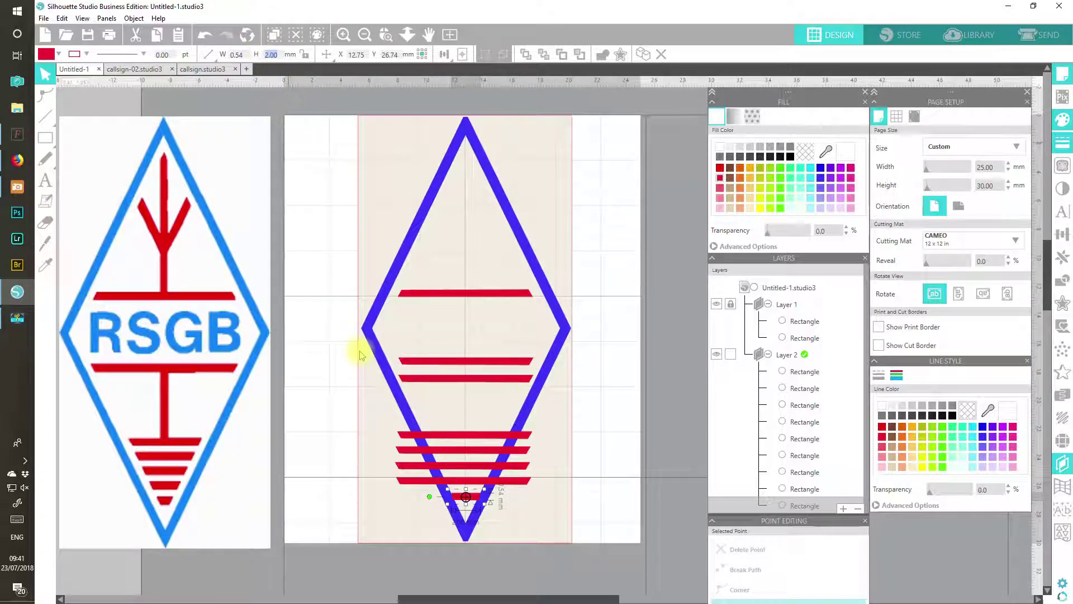
text(1)
key(Return)
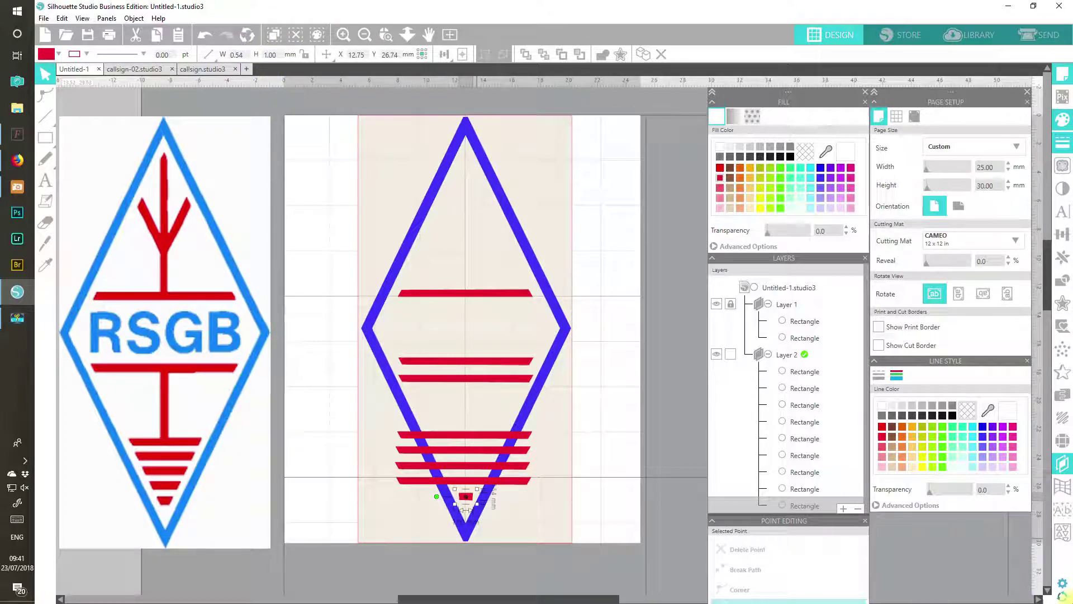
- Edit the points of the 1 mm bar, pulling its lower corners inward to form a small trapezoid
double_click(469, 499)
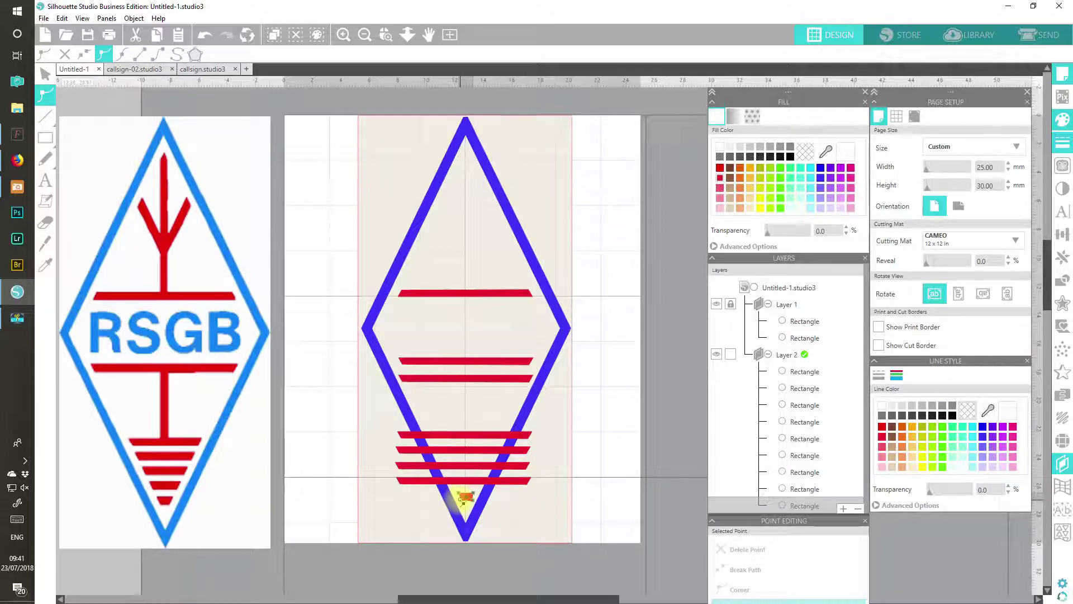
click(471, 507)
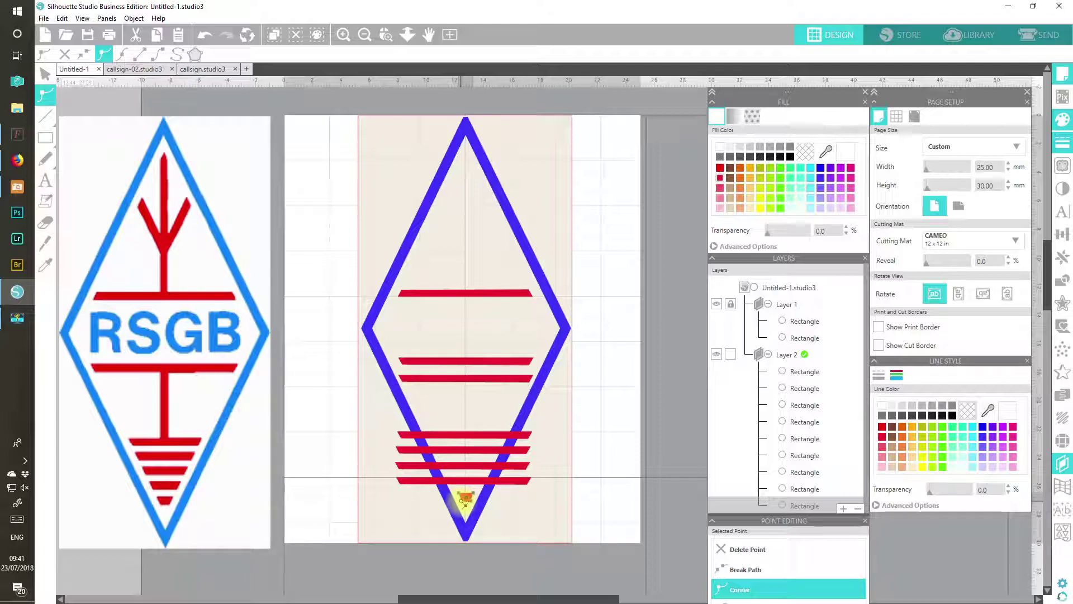
click(367, 544)
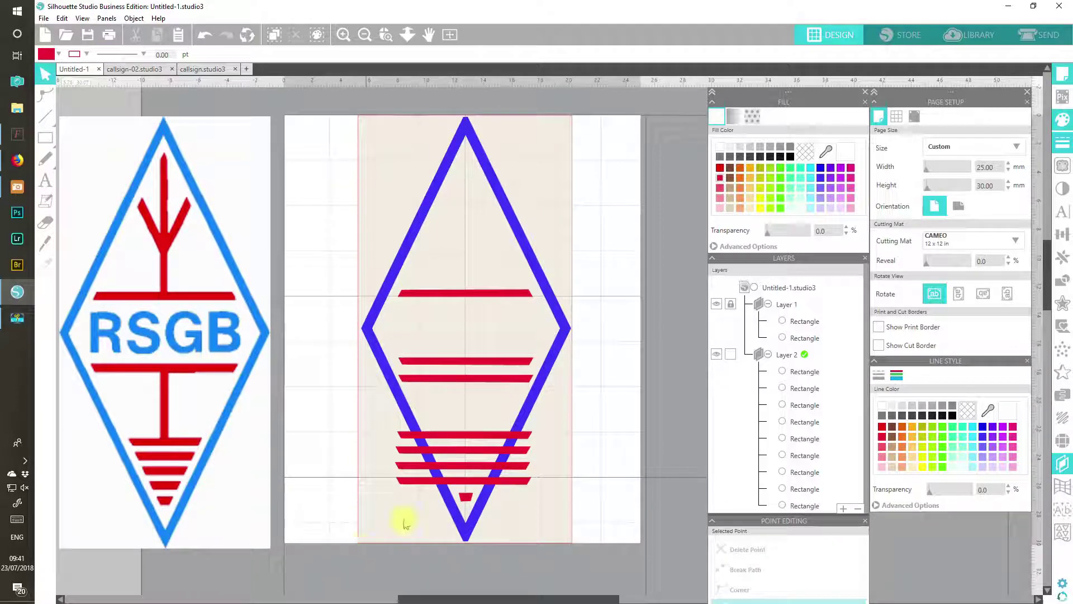
double_click(466, 497)
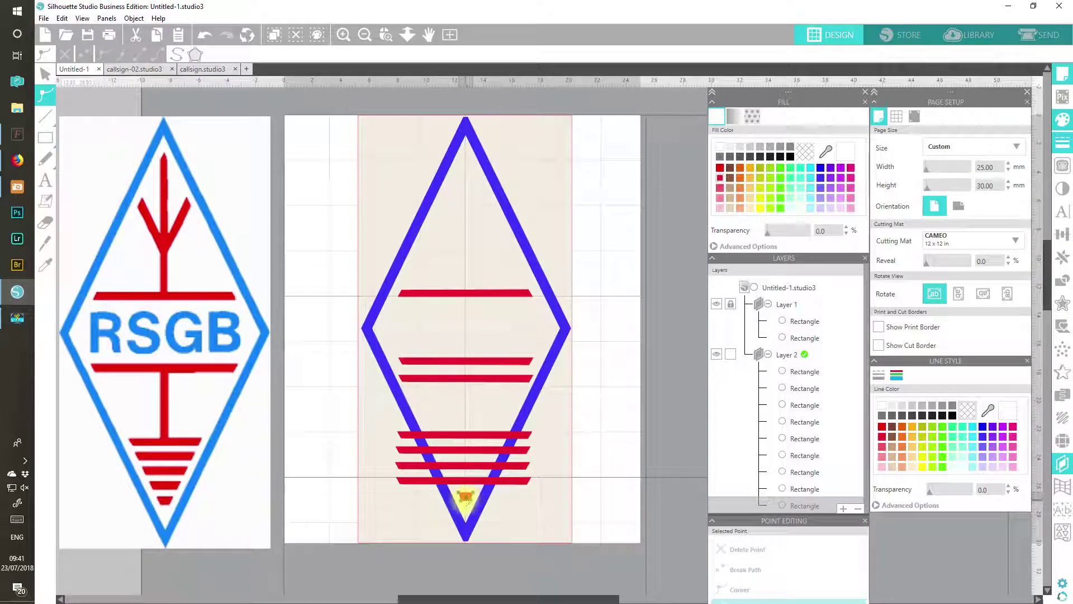
click(462, 500)
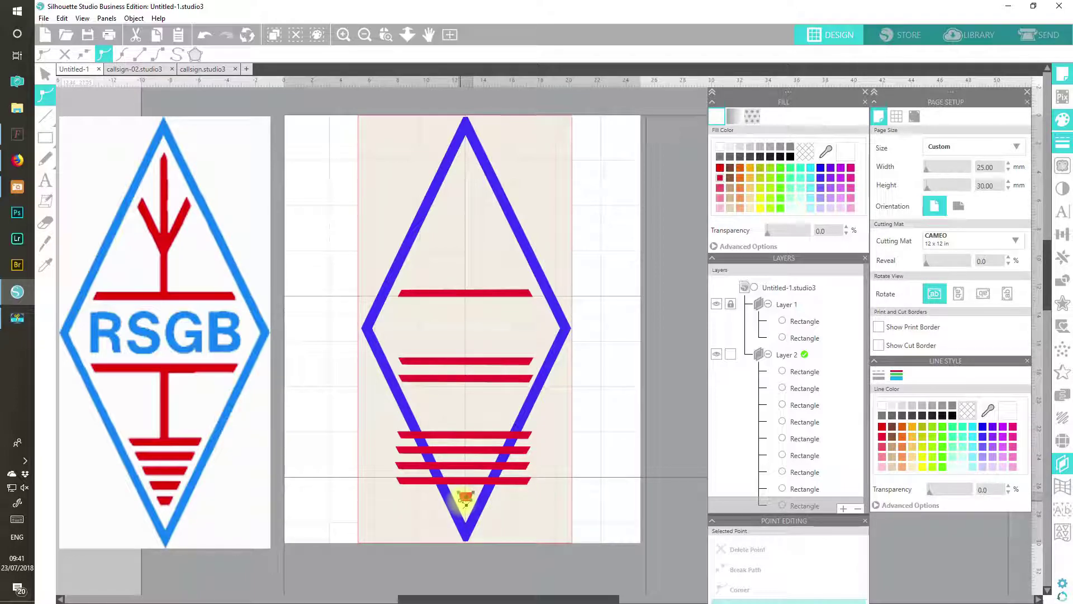
click(414, 537)
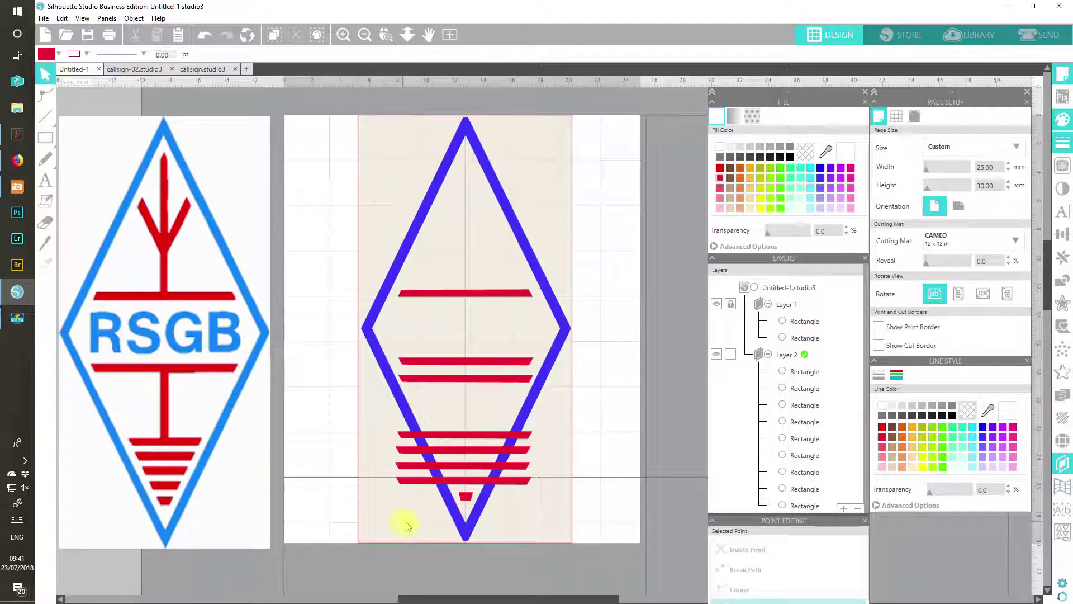
click(467, 497)
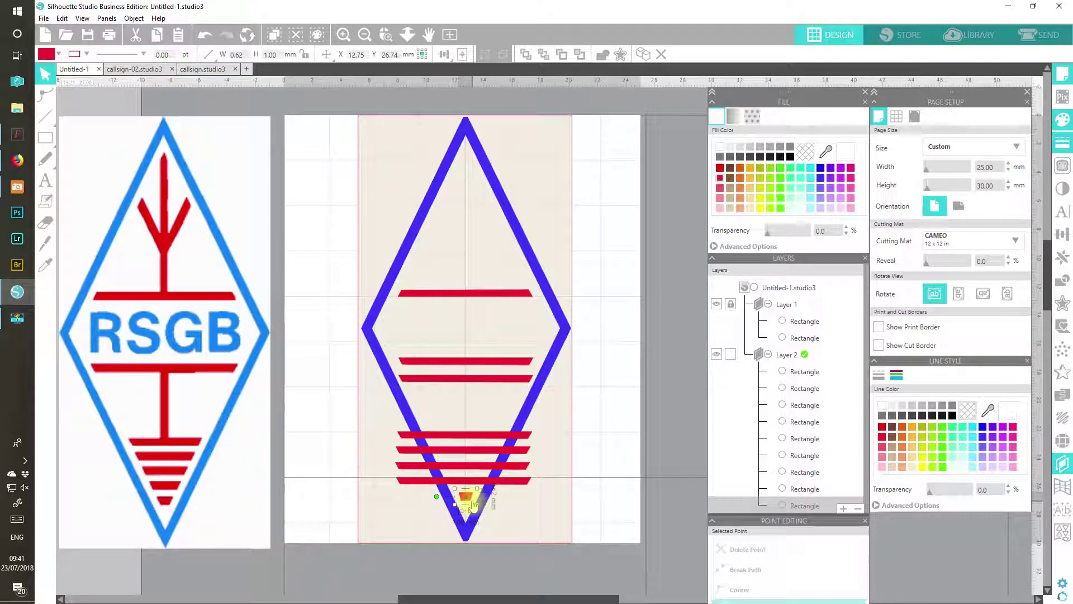
double_click(473, 505)
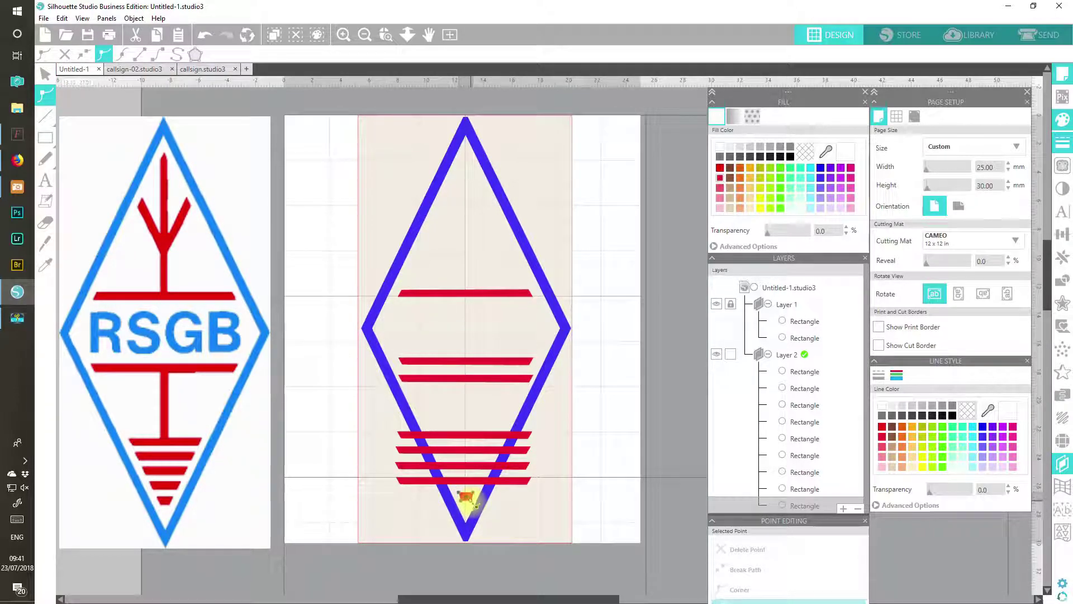
click(474, 505)
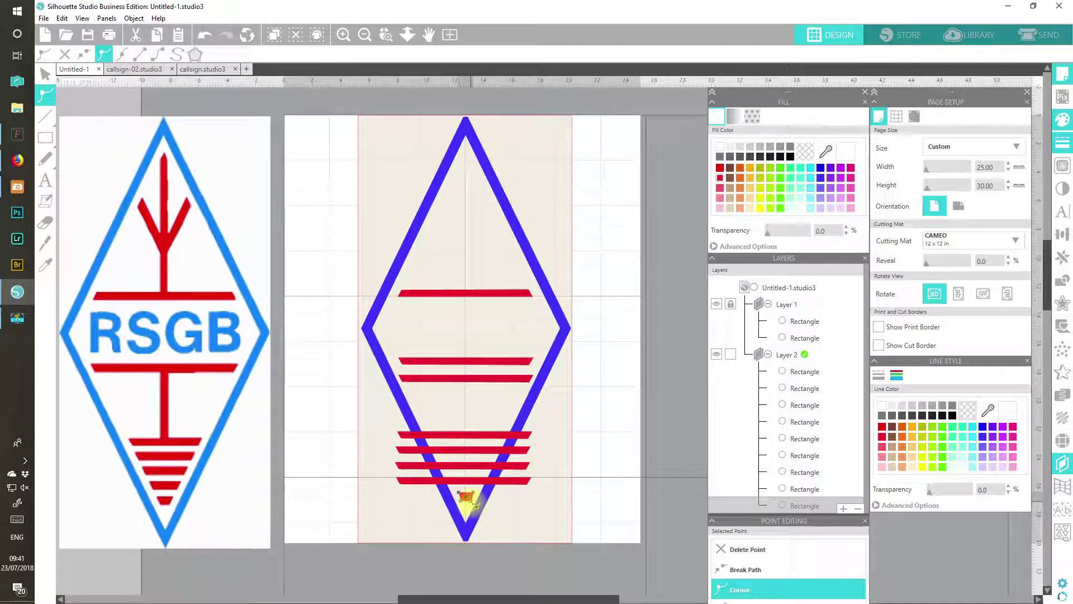
click(389, 522)
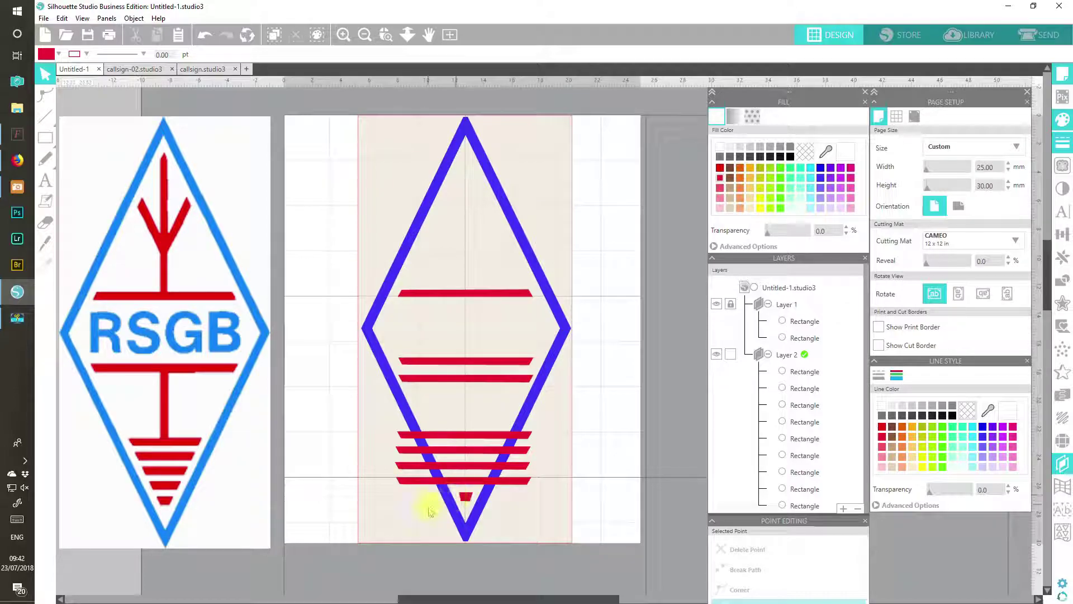
- Refine the lower corner points of the smallest bar so its bottom edge is level and both ends slant evenly
click(344, 35)
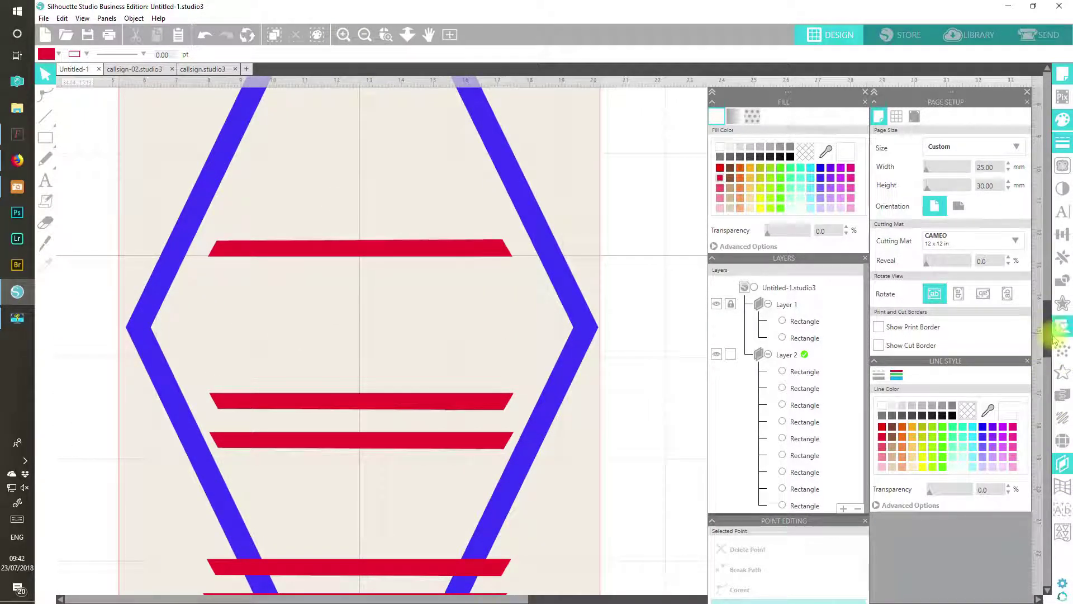
drag(1047, 336, 1045, 386)
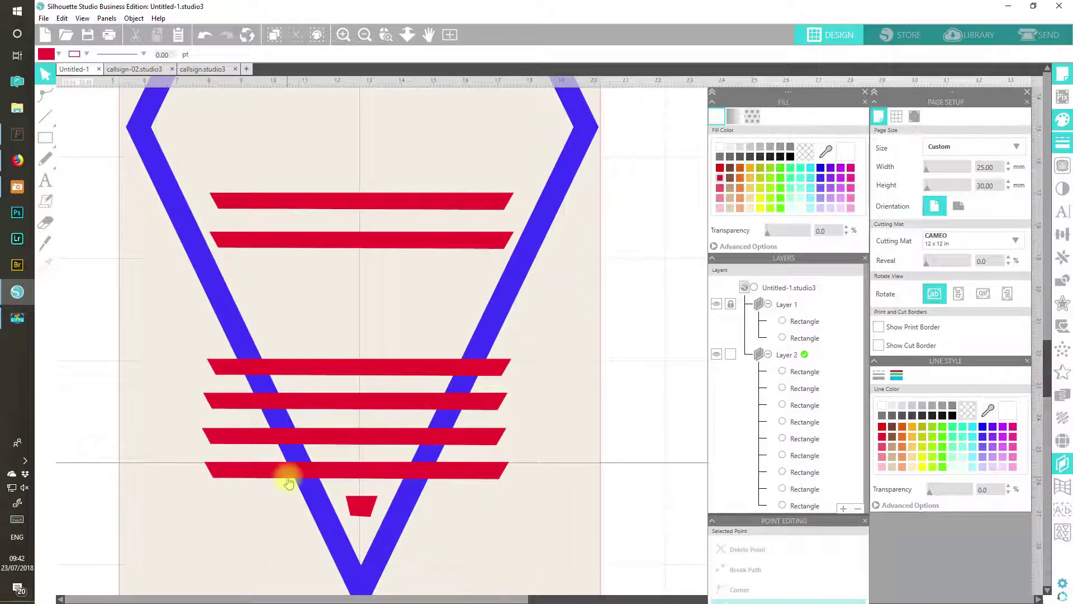
click(355, 515)
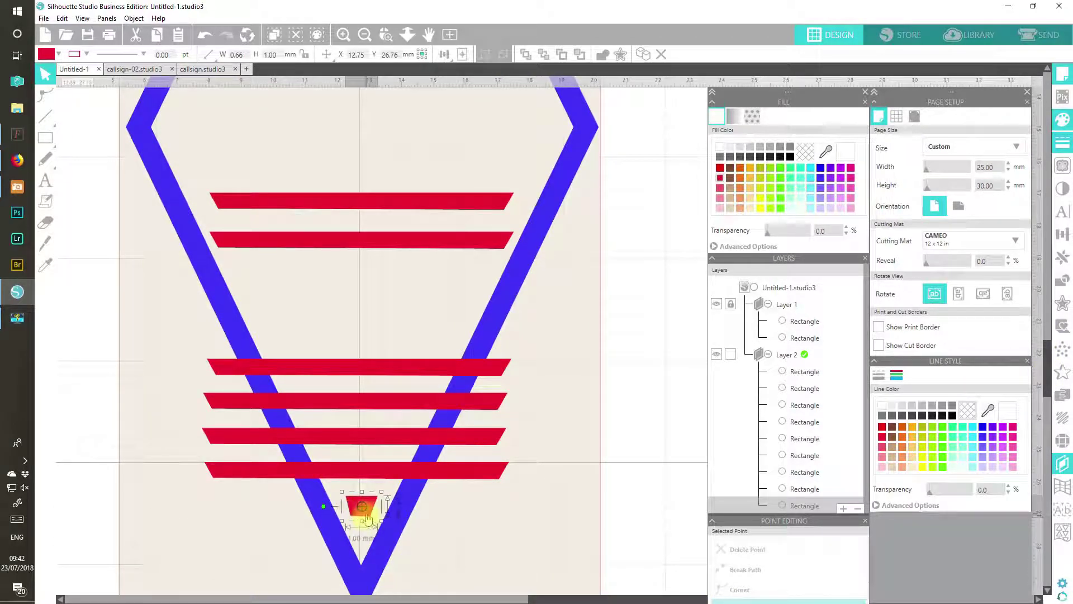
double_click(368, 519)
click(372, 520)
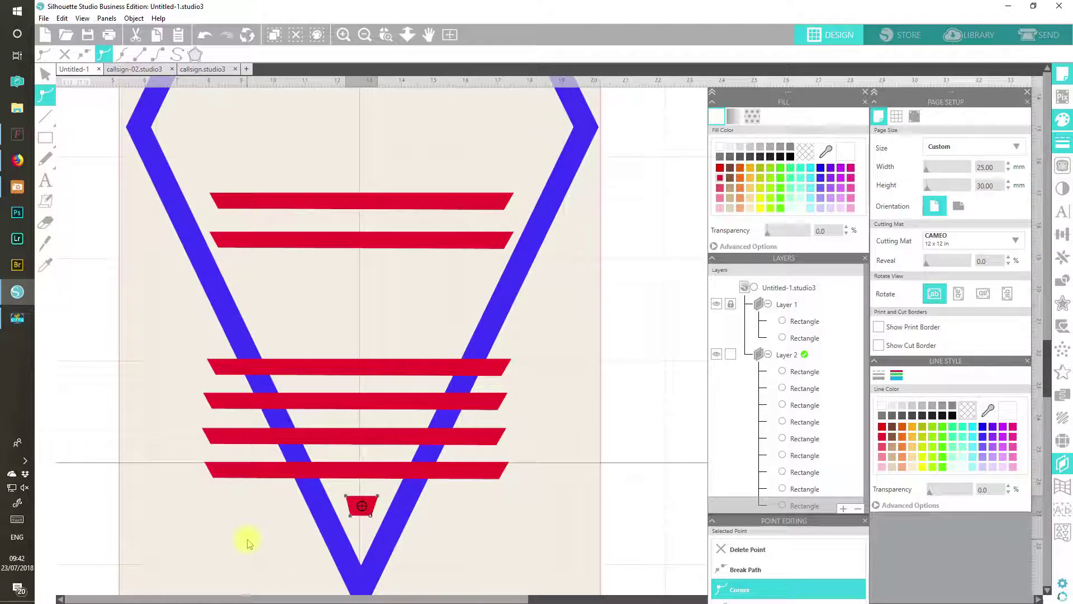
click(247, 541)
click(358, 506)
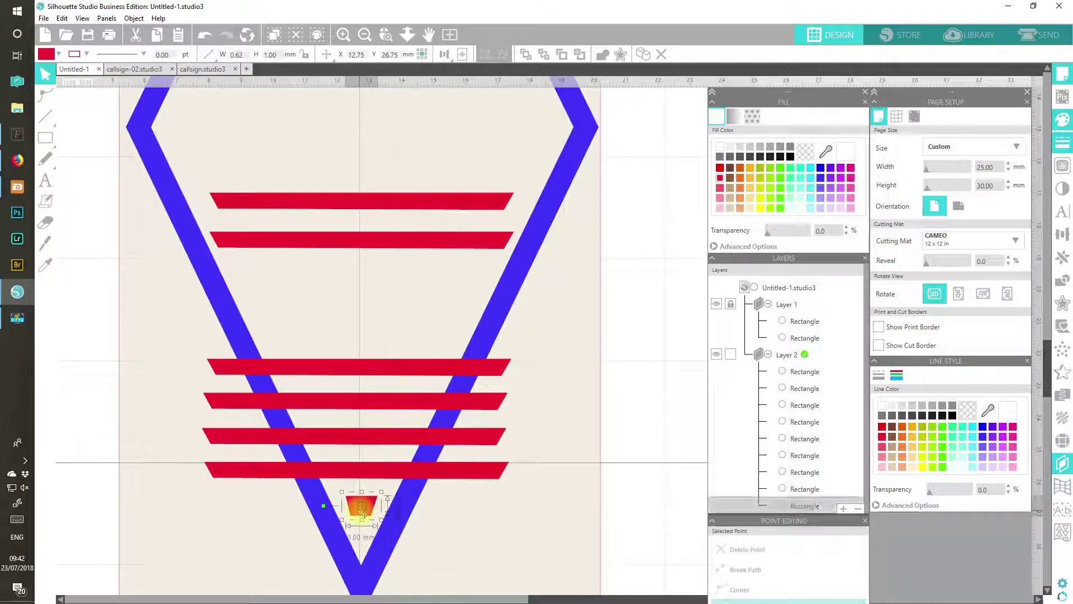
double_click(356, 517)
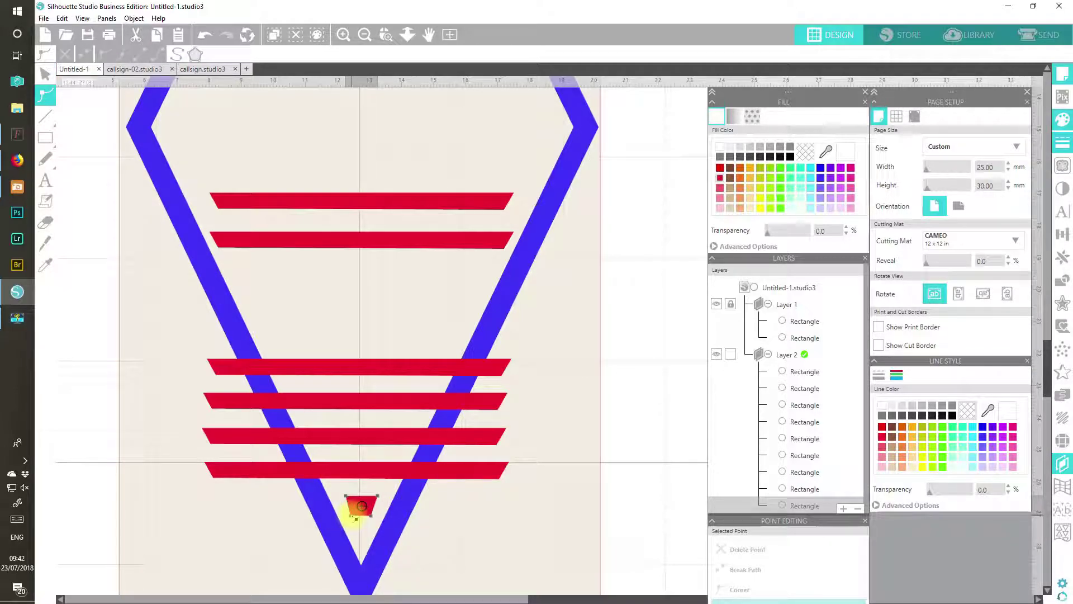
click(358, 518)
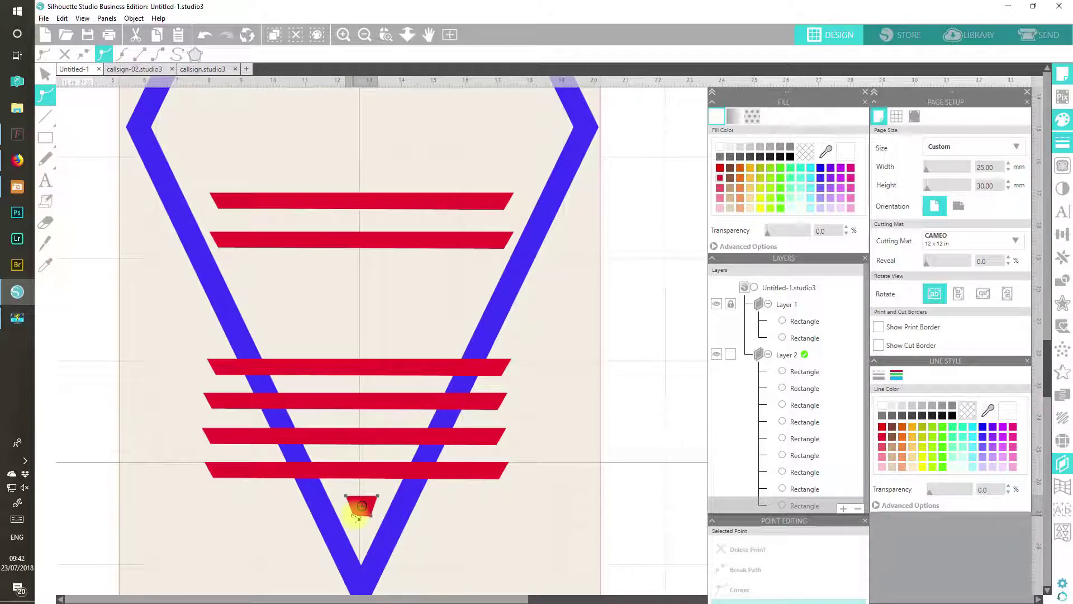
click(268, 542)
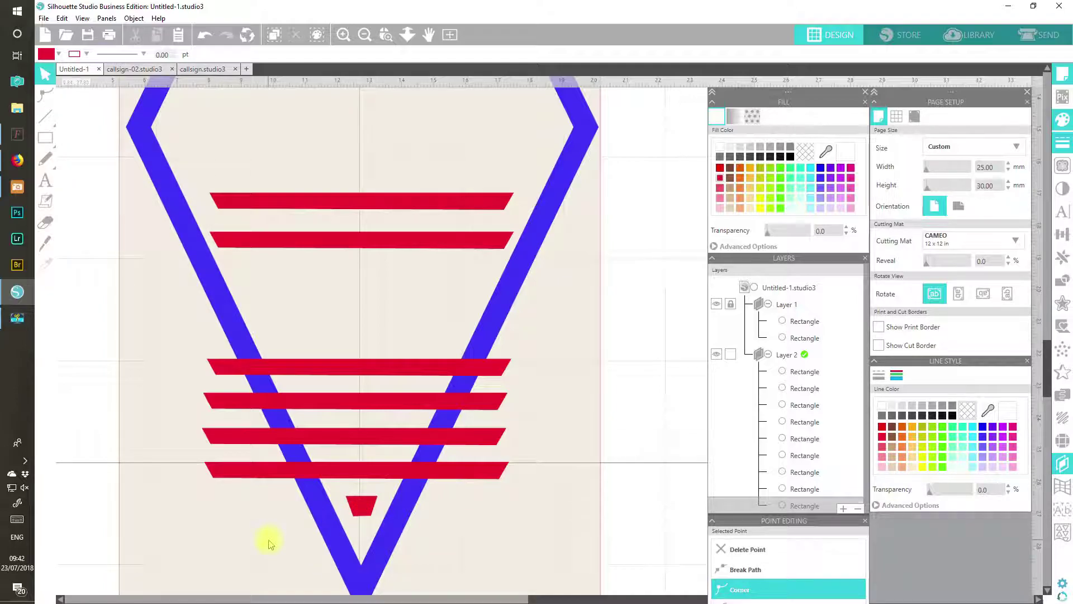
- Set the second-lowest bar's length to 2 mm and nudge it towards the diamond's vertical axis
click(373, 477)
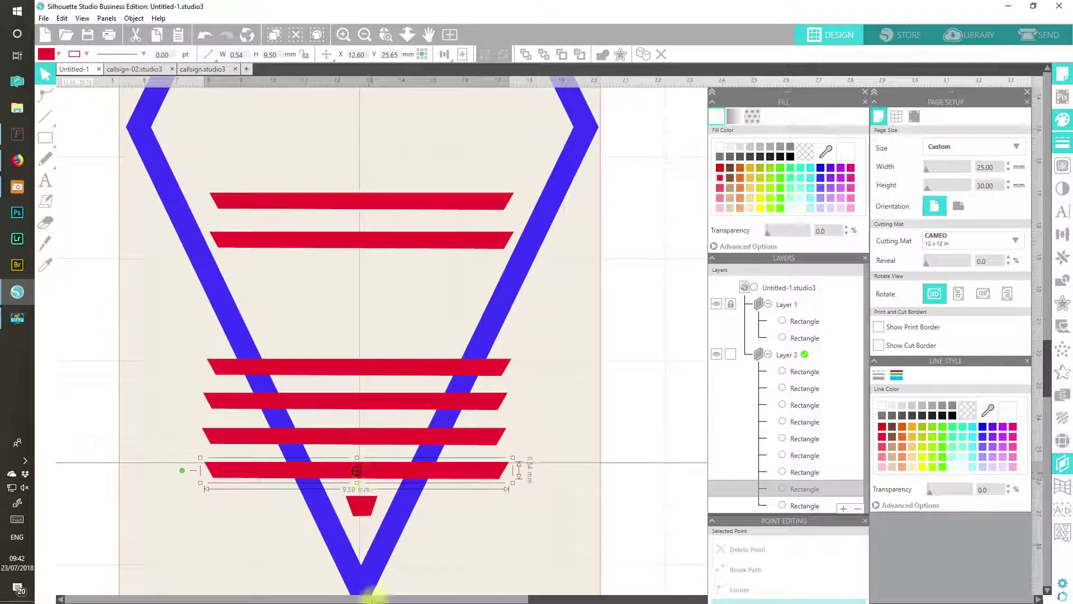
double_click(272, 55)
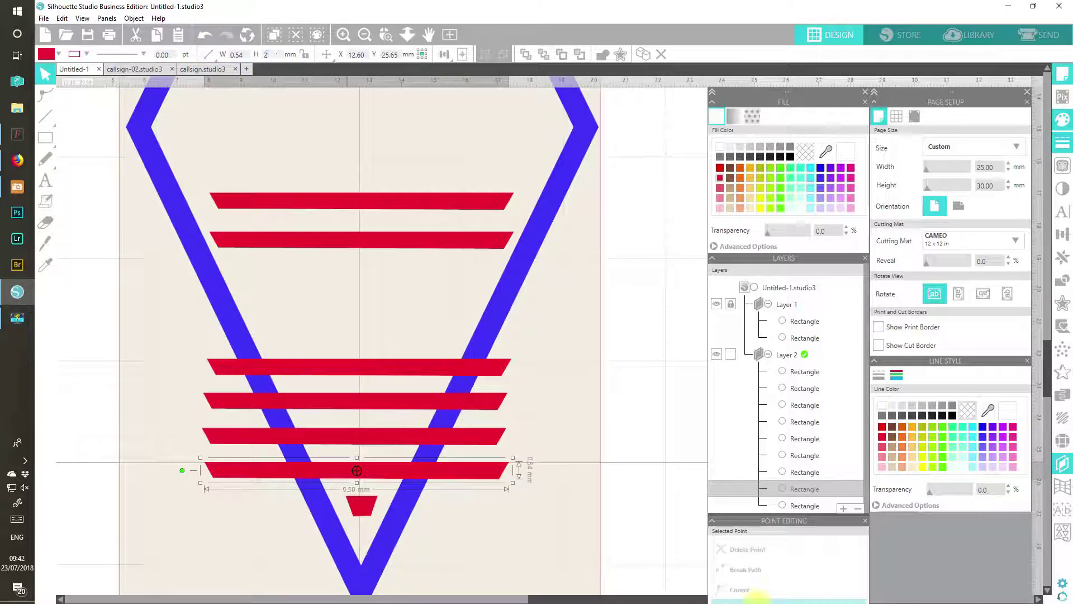
text(2)
key(Return)
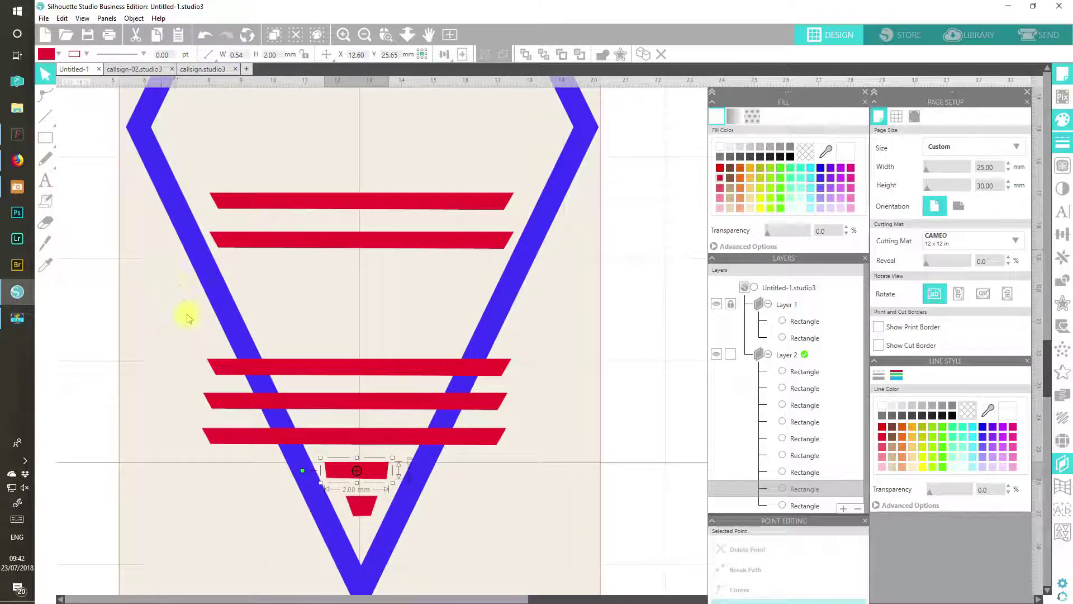
drag(376, 476, 376, 475)
- Edit the 2 mm bar's points, pulling both lower corners inward to slant its ends more
double_click(376, 475)
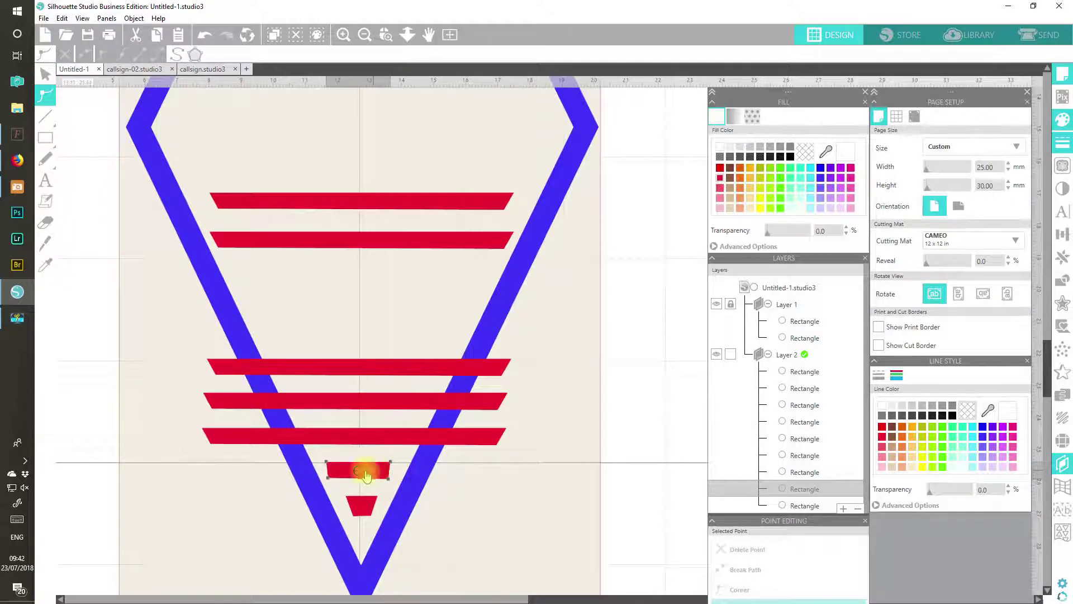
click(332, 480)
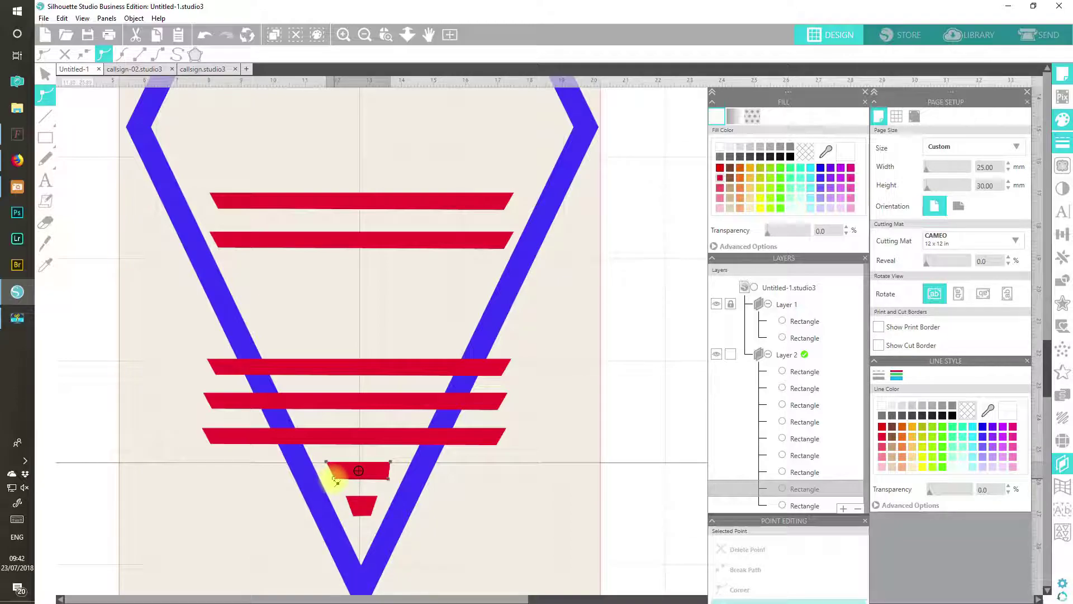
click(335, 480)
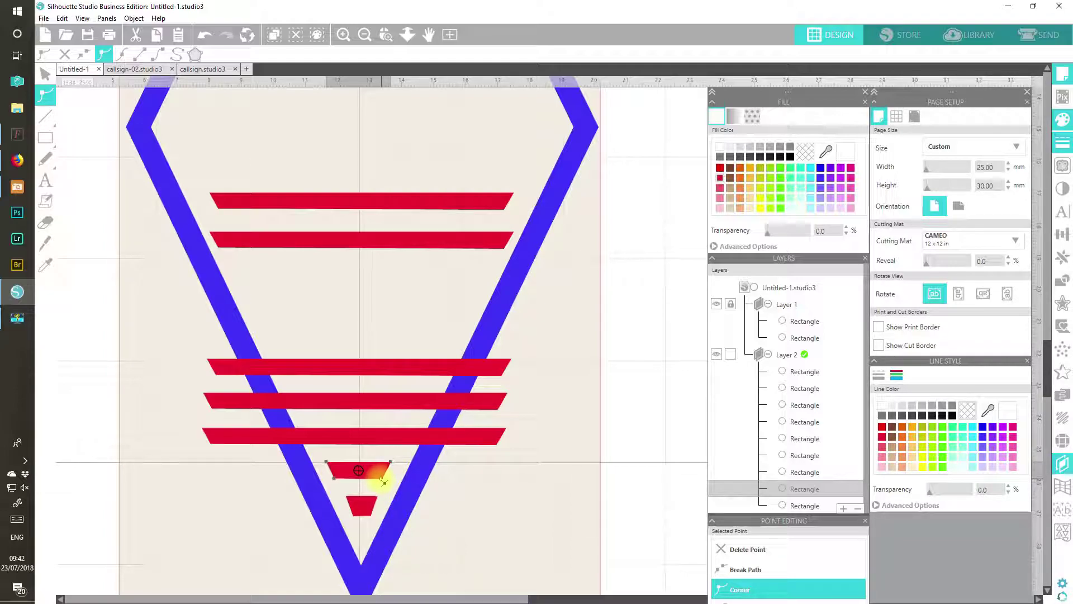
click(217, 511)
- Set the third-lowest bar's length to 3 mm and shift it towards the vertical axis, to an X position of about 12.69 mm
click(390, 439)
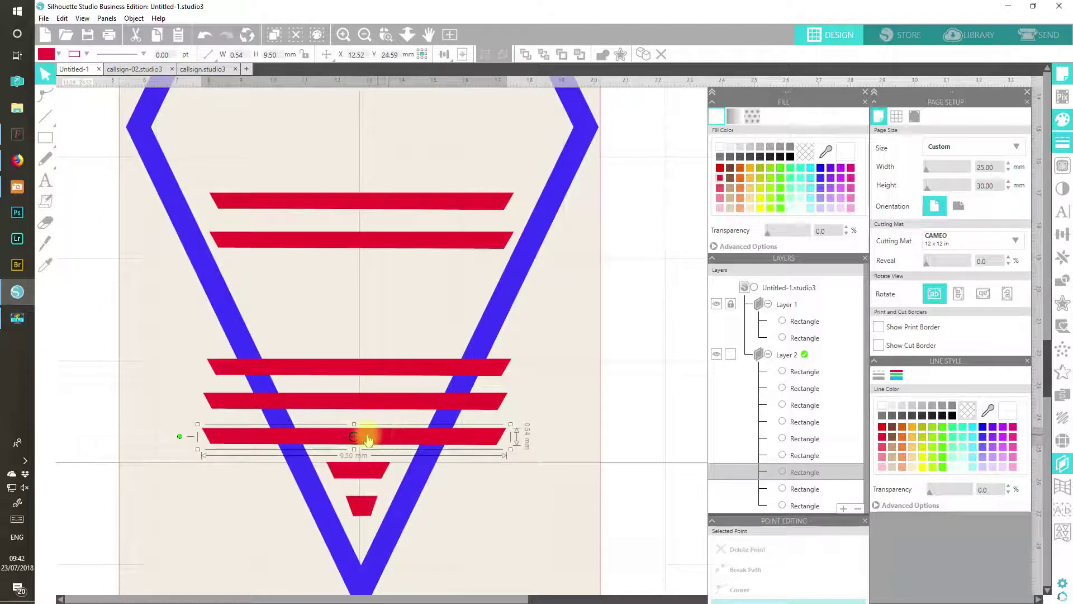
double_click(269, 54)
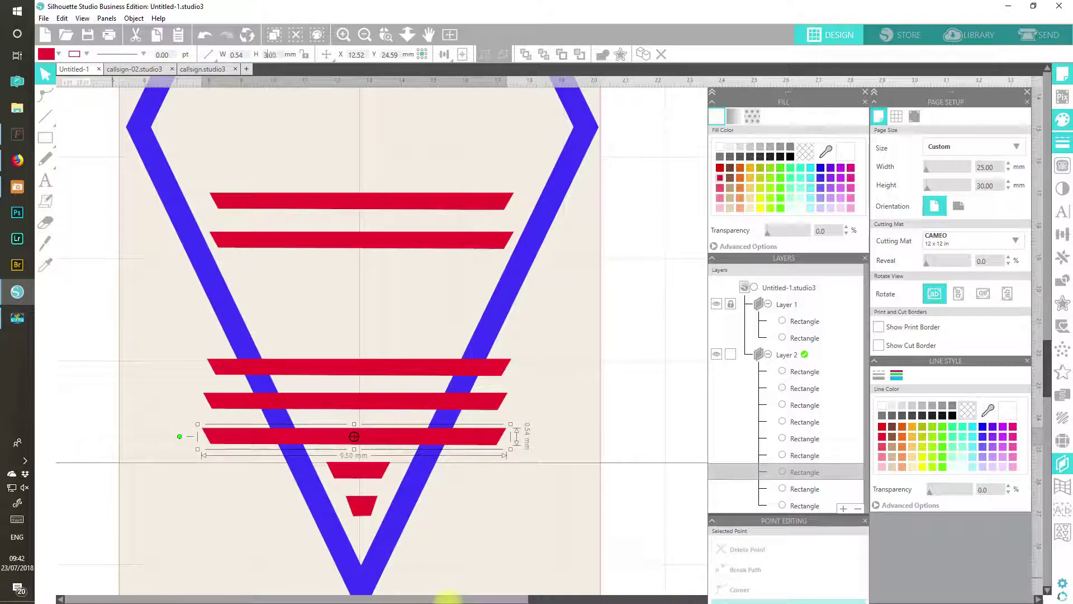
text(3)
key(Return)
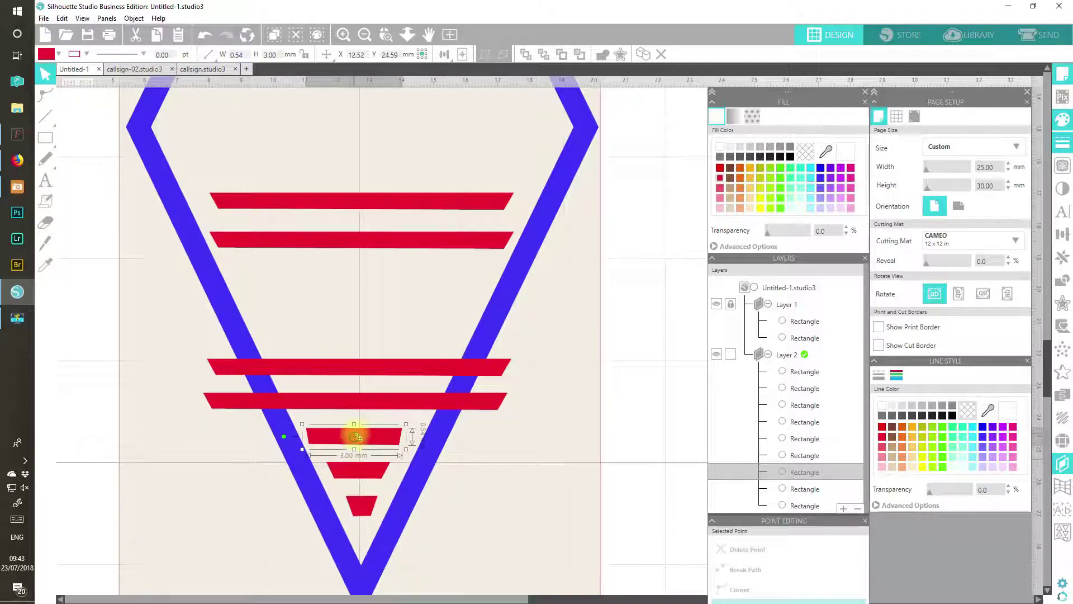
drag(372, 442, 376, 442)
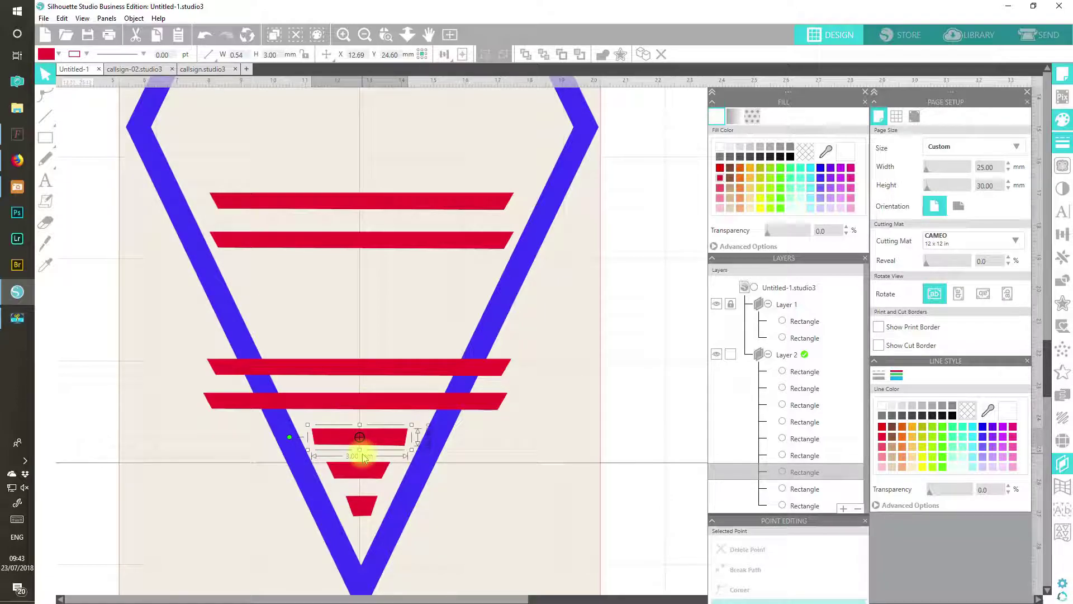
- Edit the 3 mm bar's points, pulling both lower corners inward so its ends slant more
double_click(375, 436)
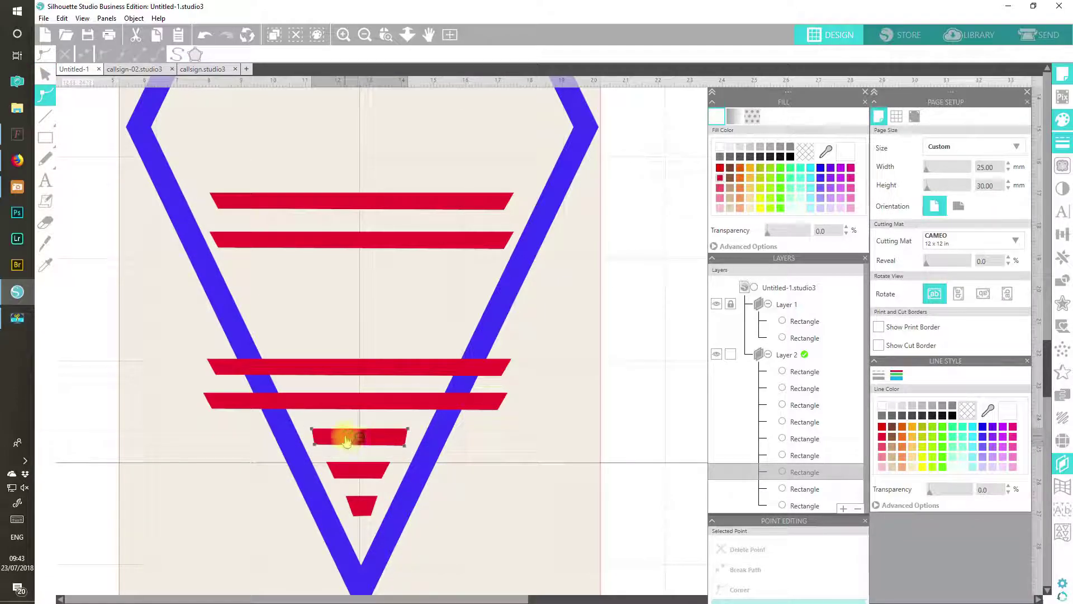
click(319, 446)
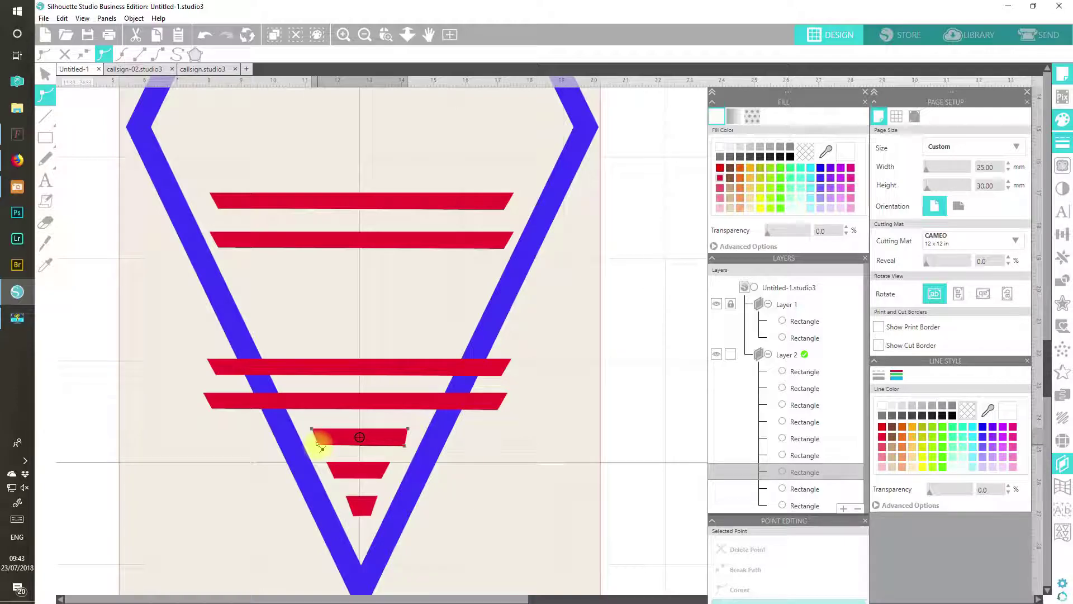
drag(319, 445, 318, 444)
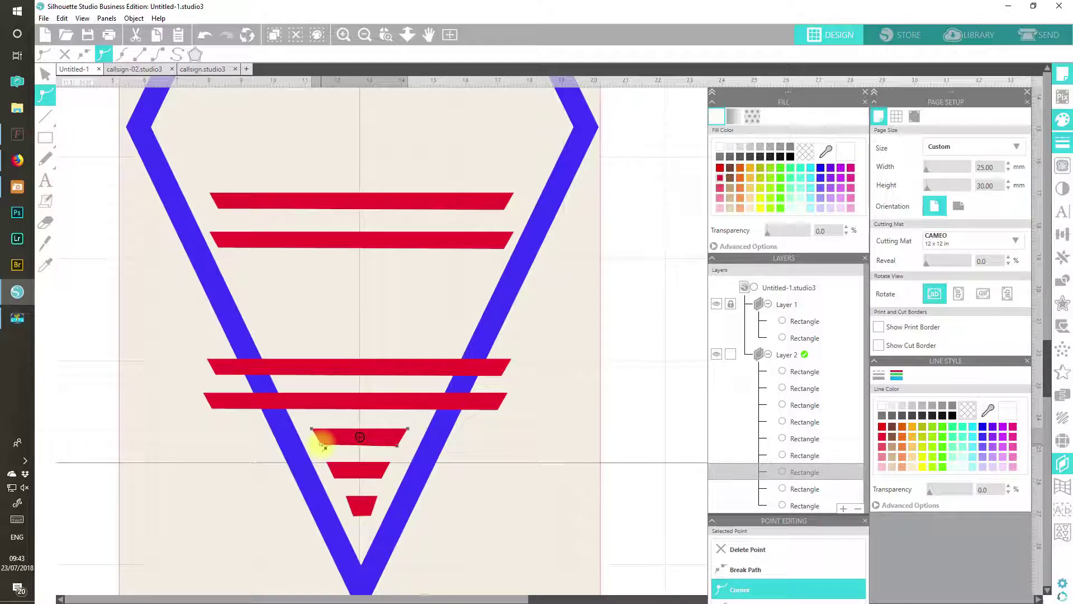
click(244, 455)
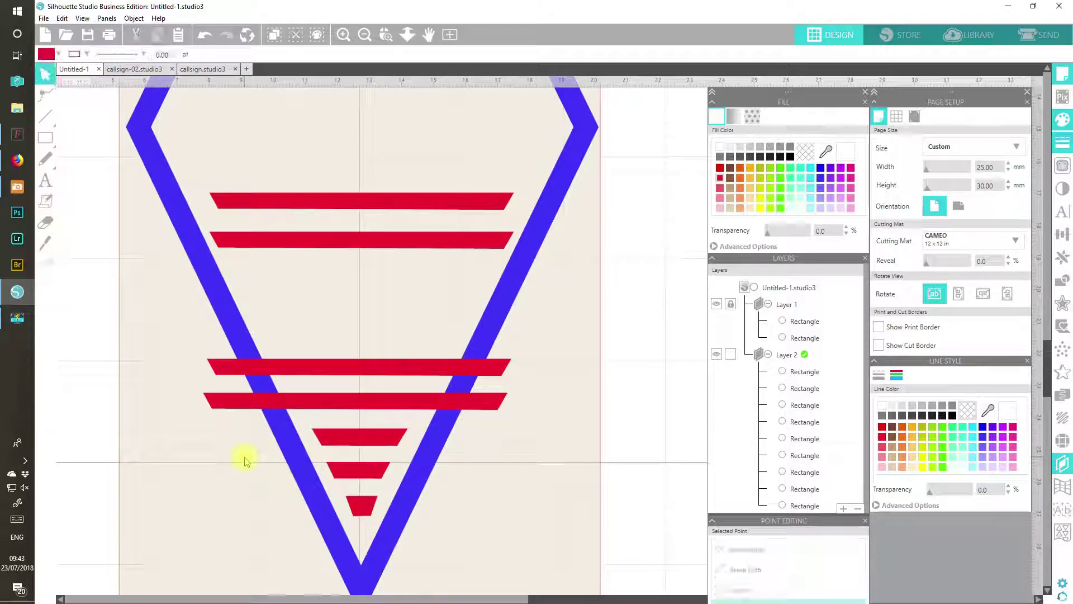
- Set the fourth-lowest bar's length to 4 mm
click(375, 409)
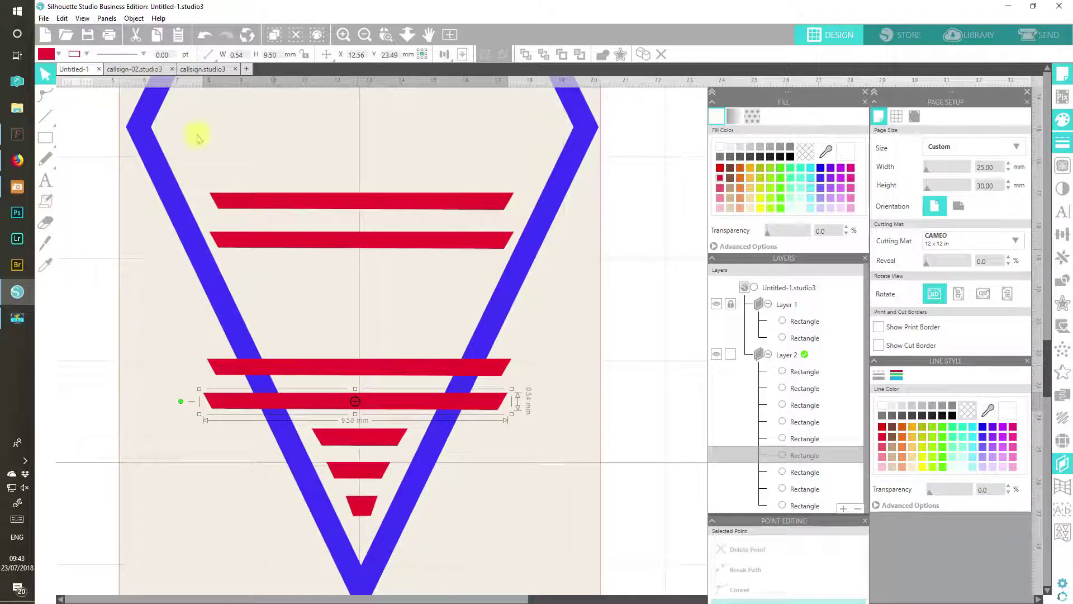
click(272, 54)
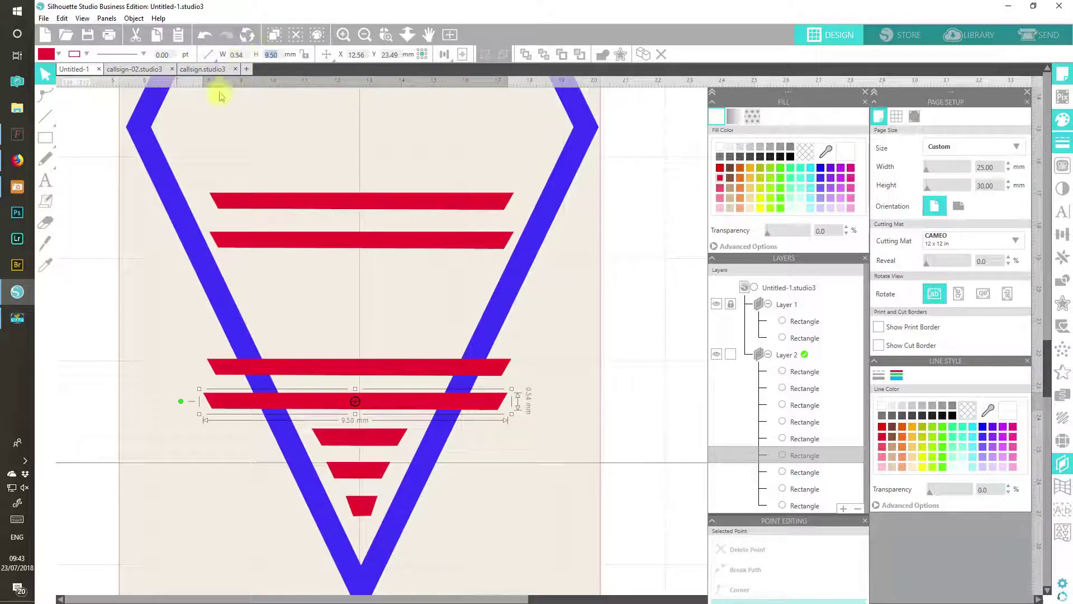
text(4)
key(Return)
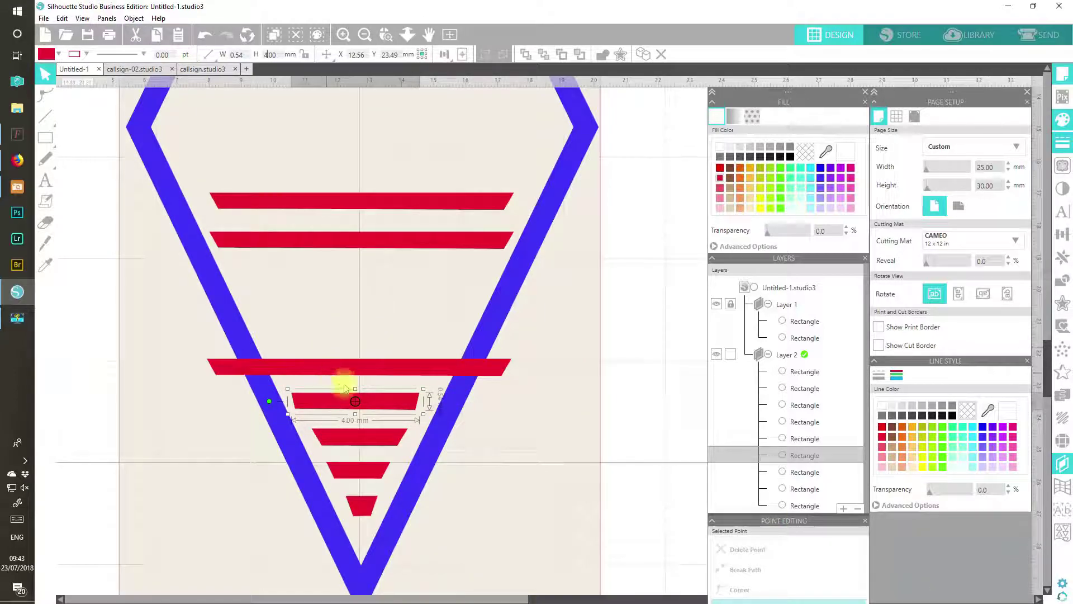
- Pull the 4 mm bar's lower corner points inward and shift the bar towards the vertical axis, to an X position of about 12.65 mm
double_click(383, 411)
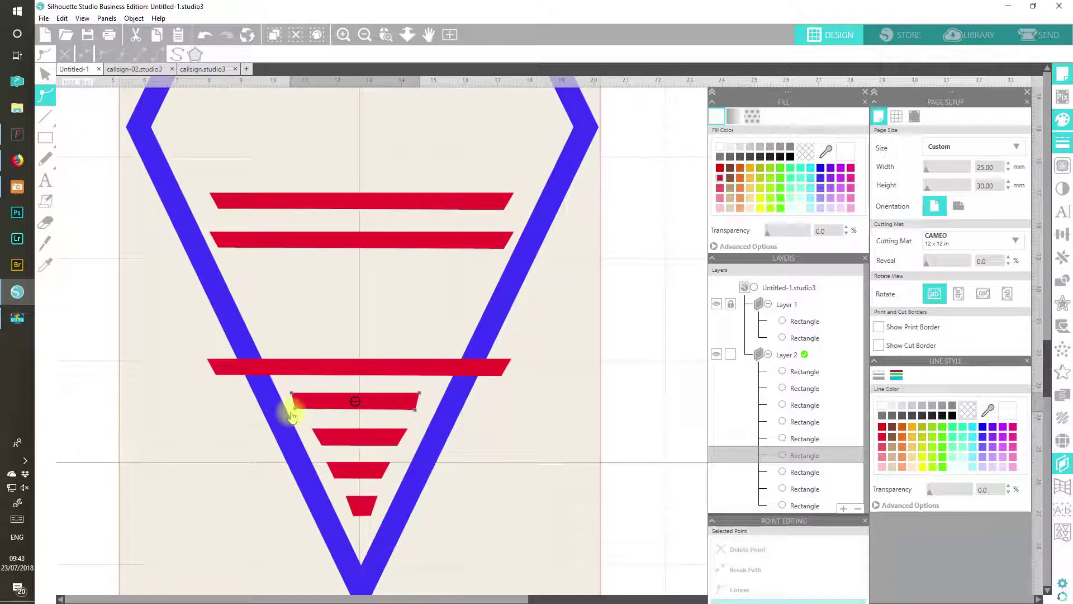
drag(298, 412, 302, 414)
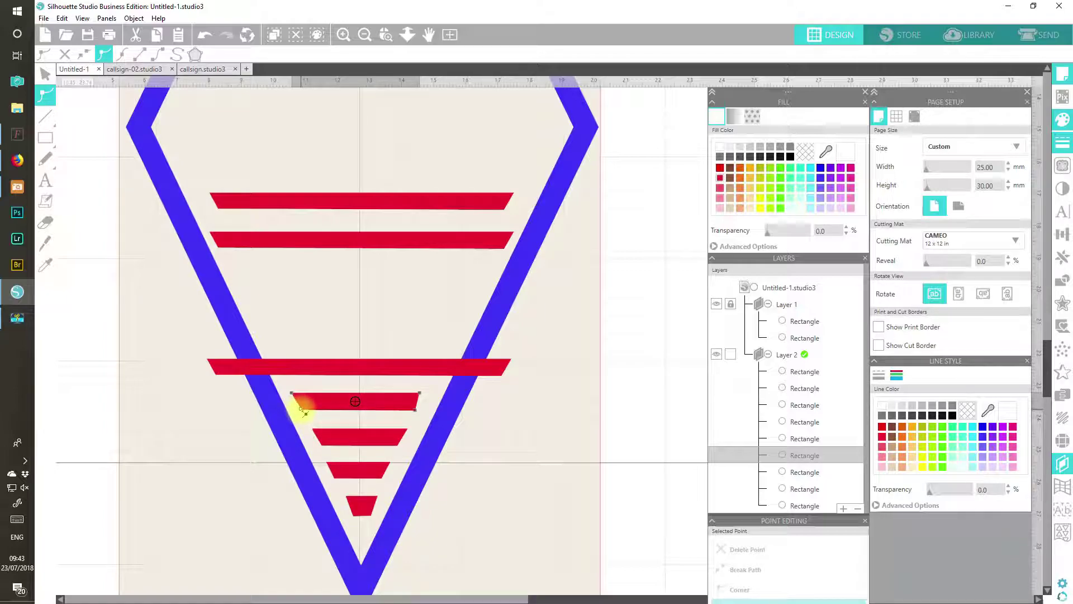
click(302, 412)
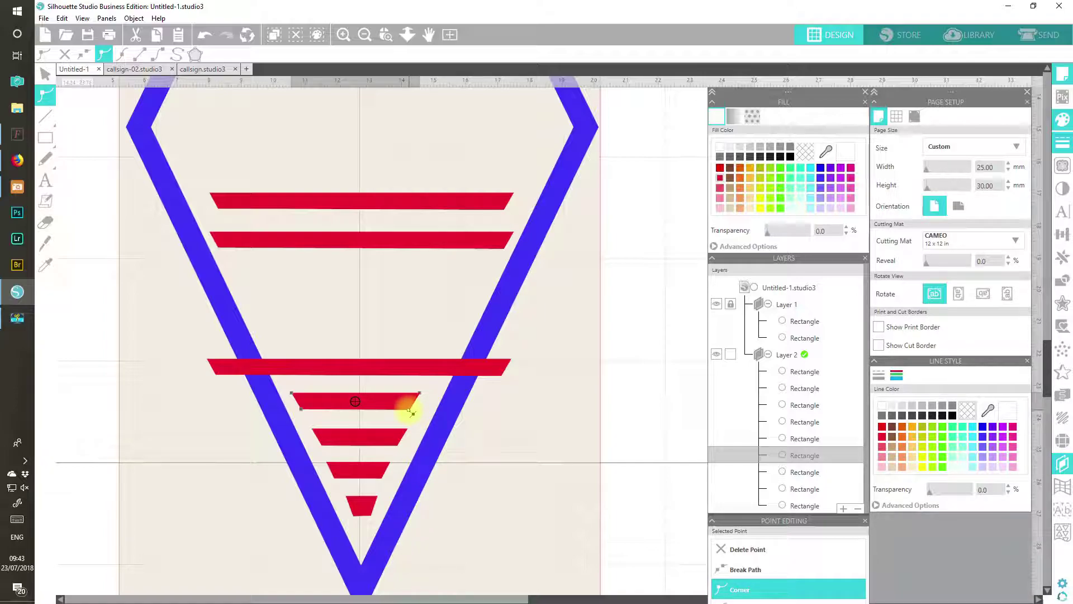
click(338, 360)
drag(383, 401, 386, 403)
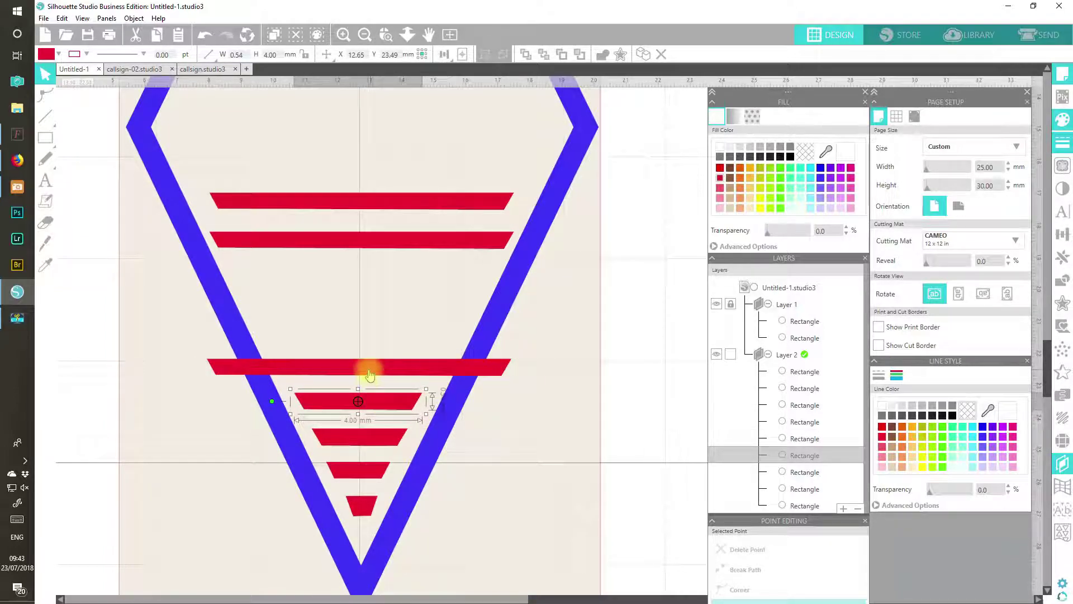
- Set the fifth-lowest bar's length to 5 mm
click(384, 375)
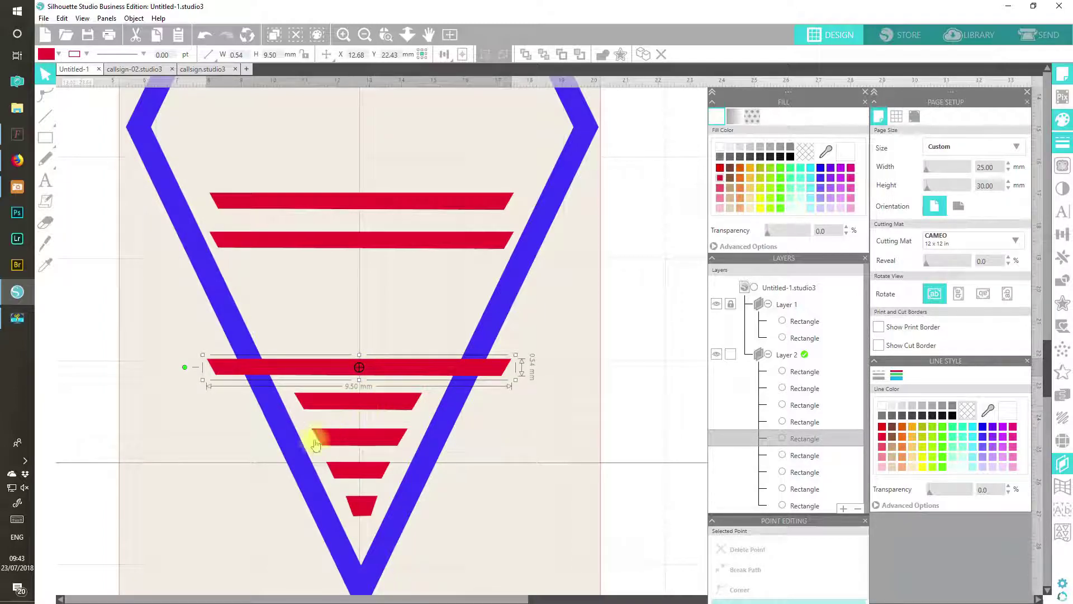
double_click(279, 56)
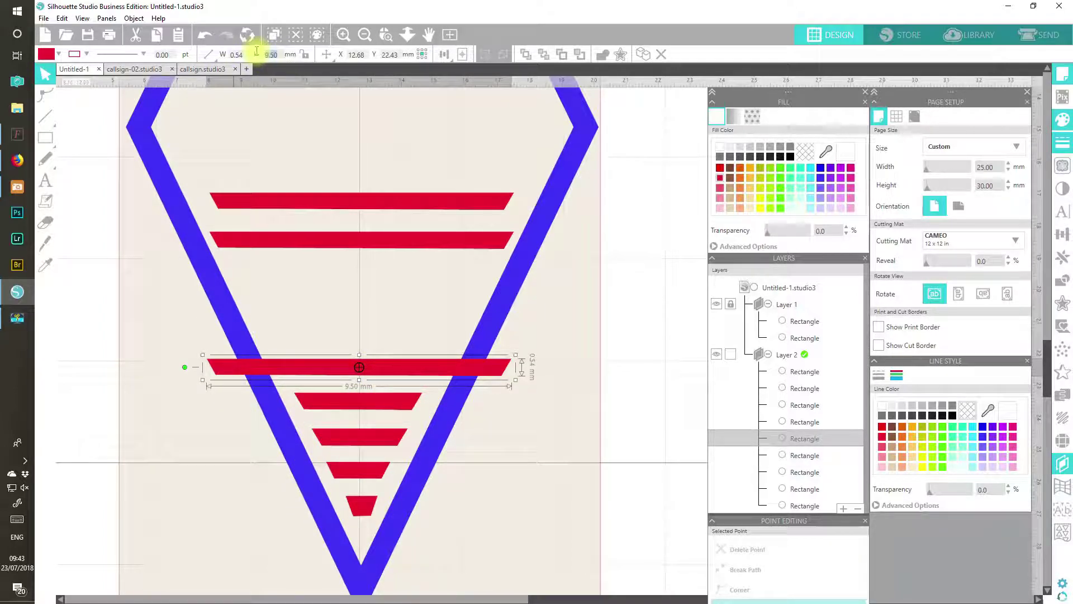
text(5)
key(Return)
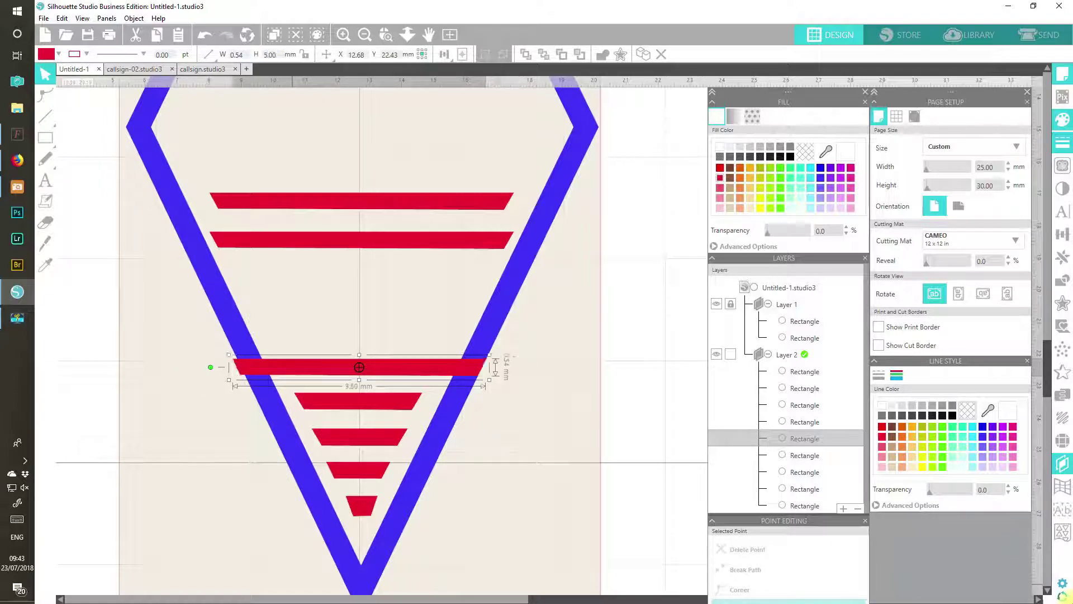
- Edit the 5 mm bar's points, moving both lower corners inward so its ends follow the diamond's taper
double_click(394, 371)
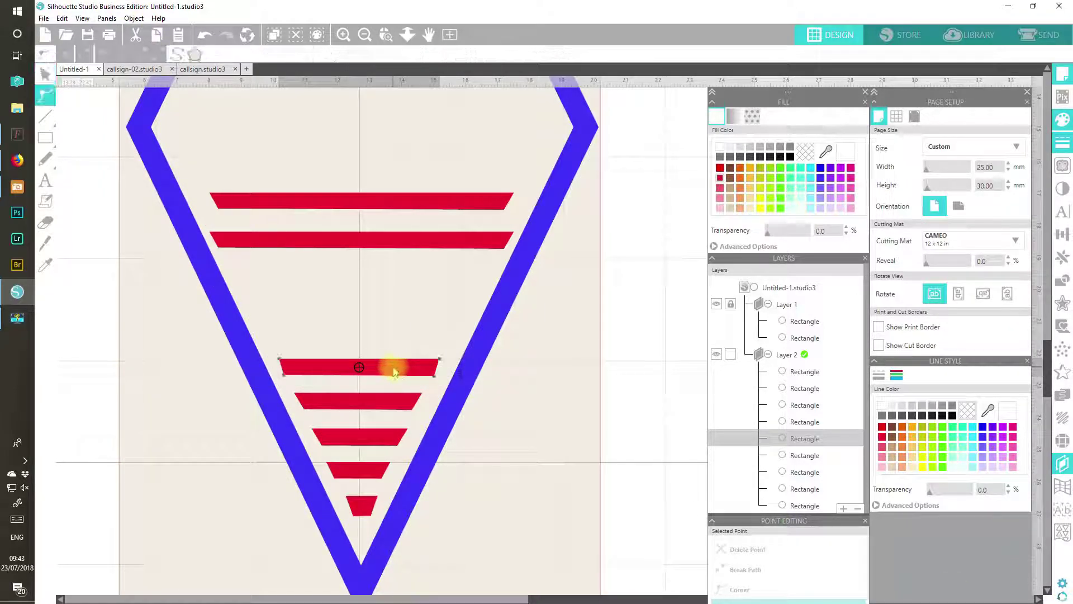
click(287, 379)
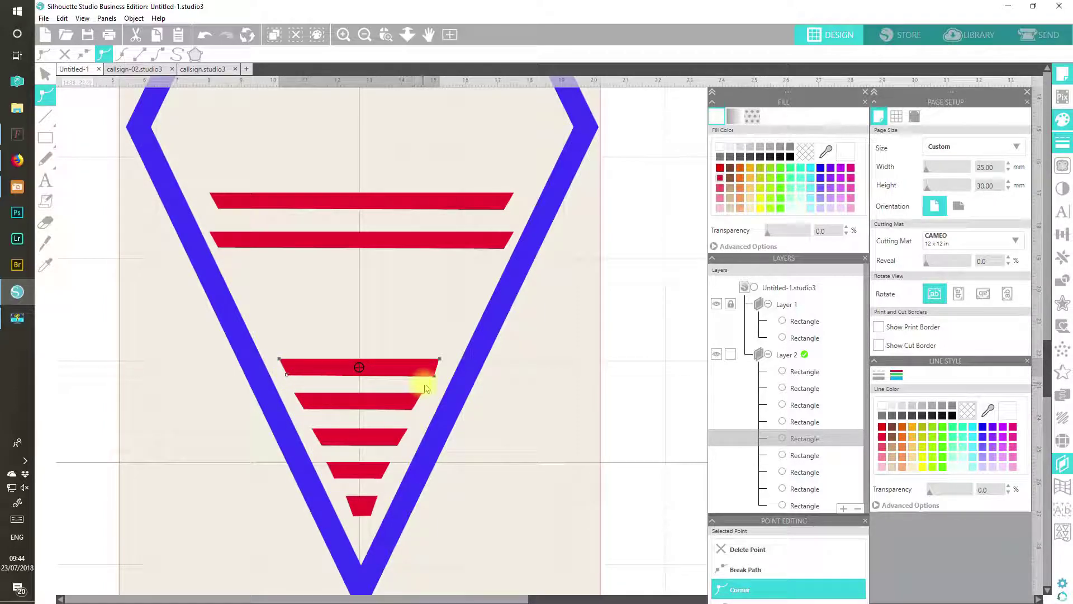
drag(436, 379, 433, 379)
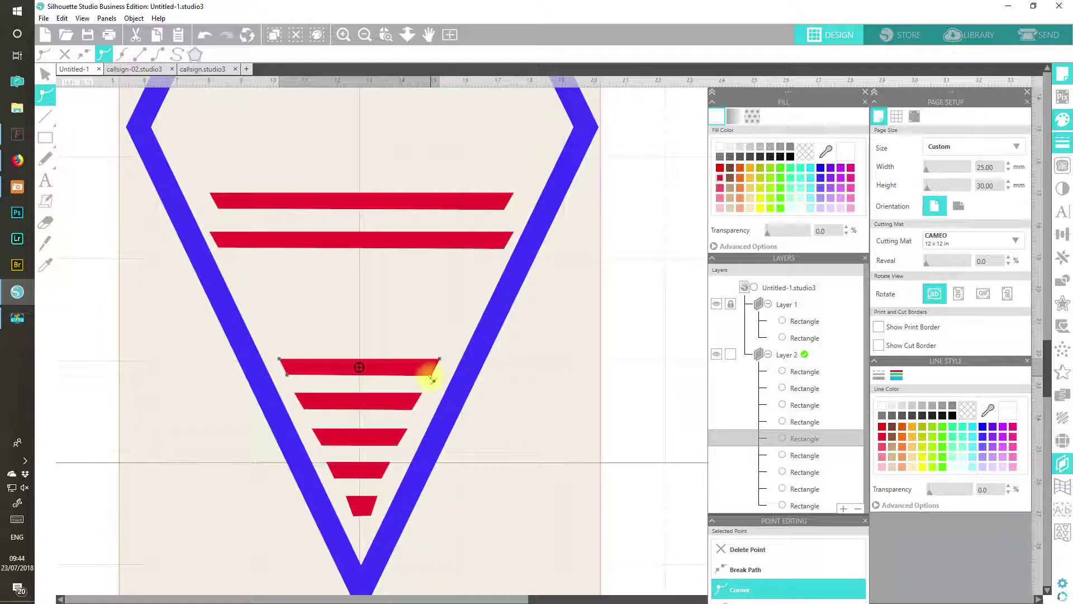
click(289, 378)
drag(290, 378, 292, 380)
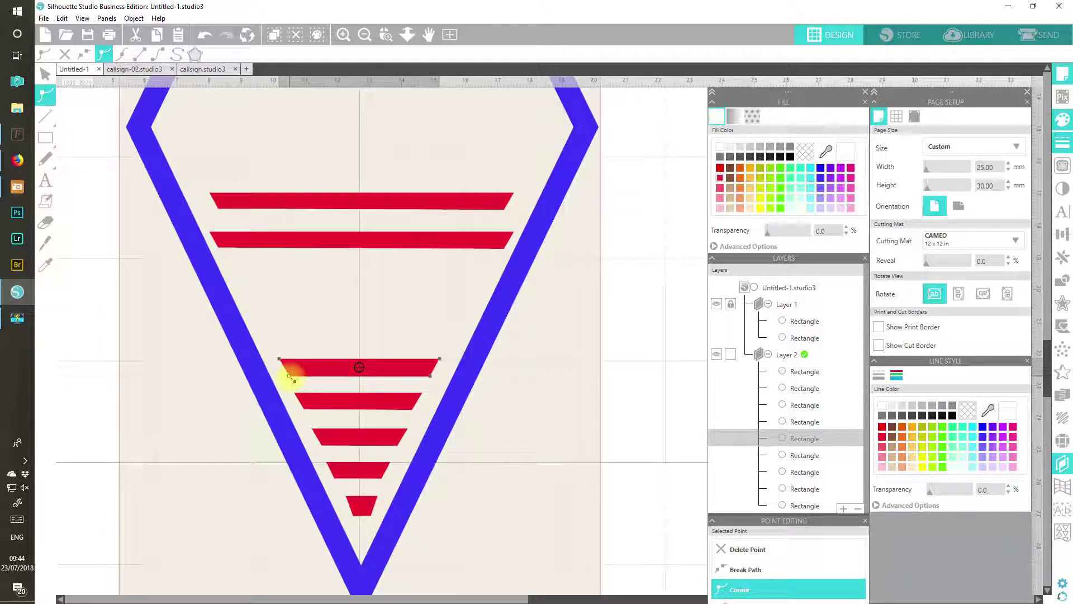
click(151, 424)
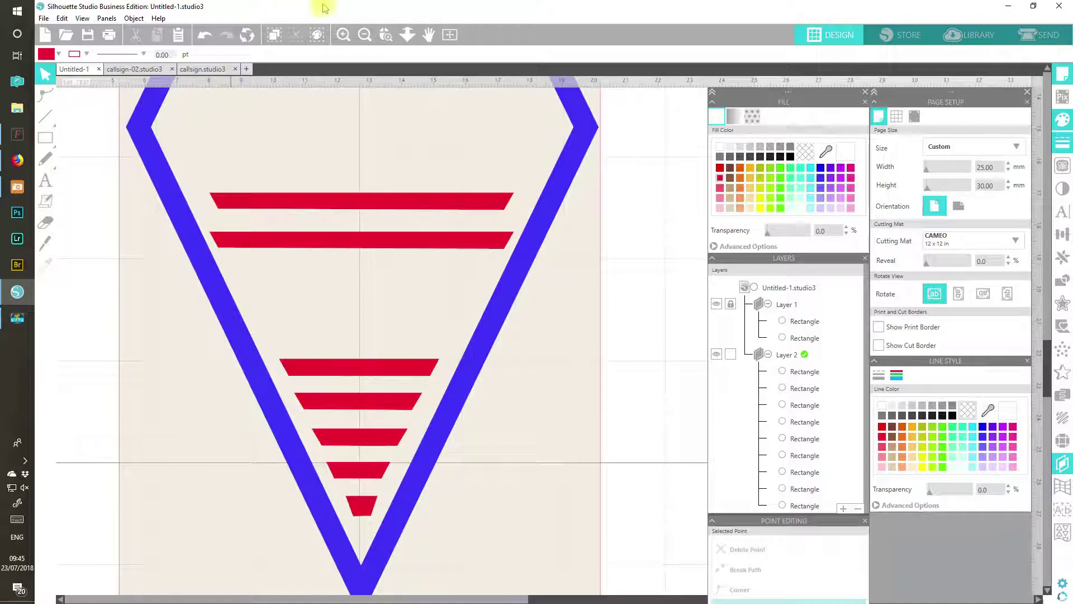
- Rotate the spare long red bar just above the lower crossbar by 90 degrees so it stands along the vertical axis
click(371, 35)
click(372, 35)
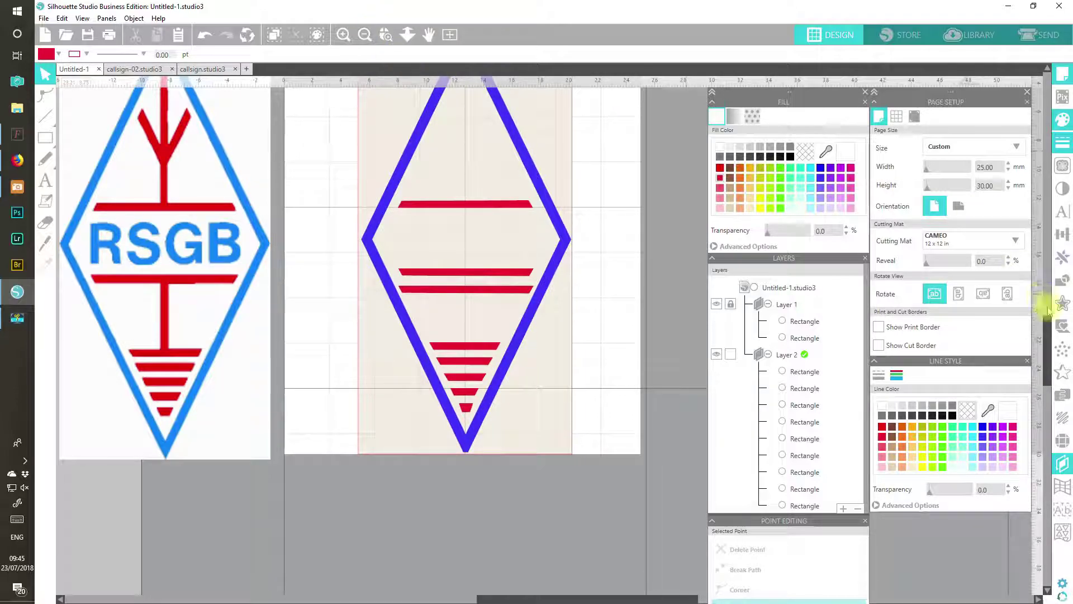
drag(1048, 324, 1047, 297)
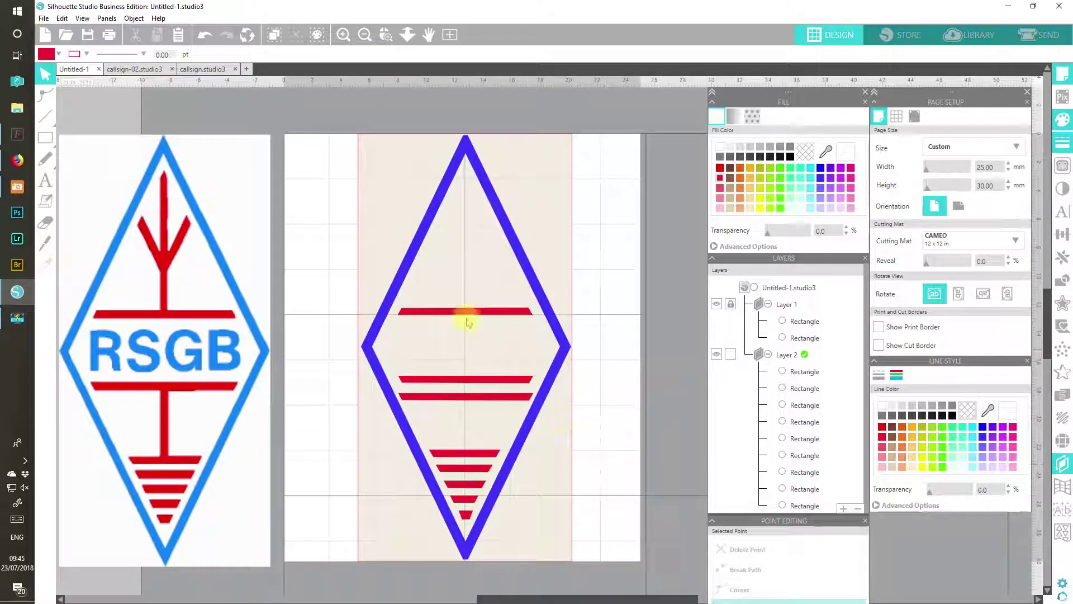
click(468, 380)
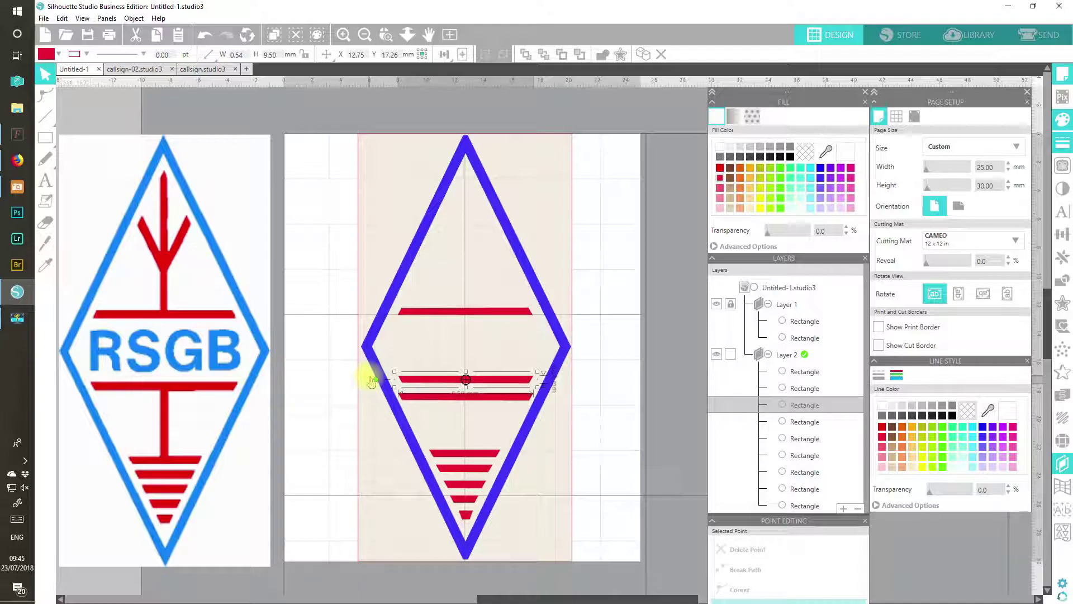
drag(384, 355, 465, 290)
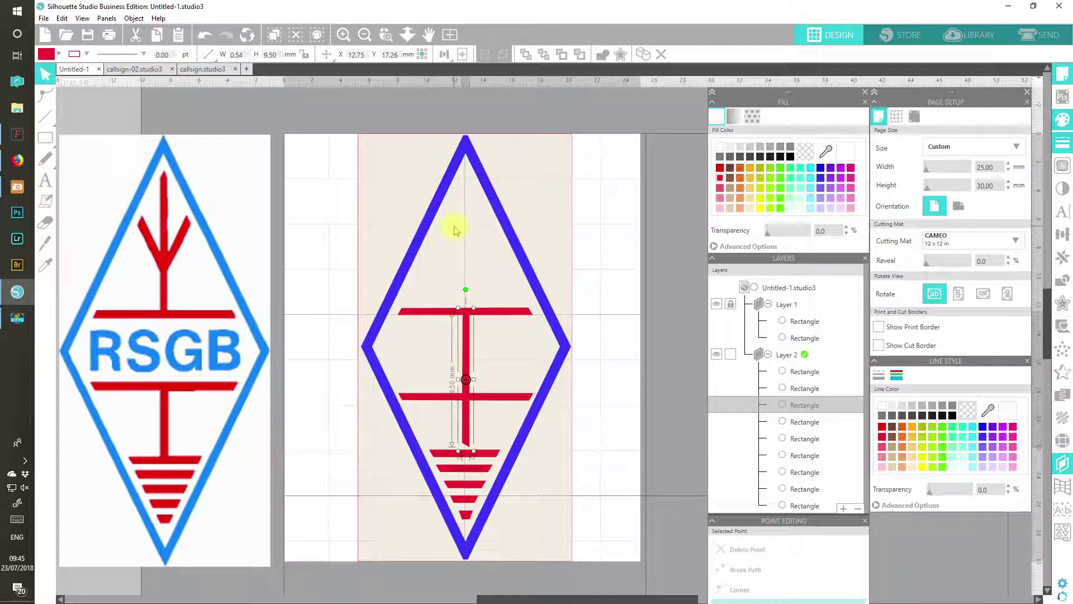
- Set the vertical bar's length to 4.5 mm and move it down between the lower crossbar and the stack of short bars
click(262, 54)
text(4.5)
key(Return)
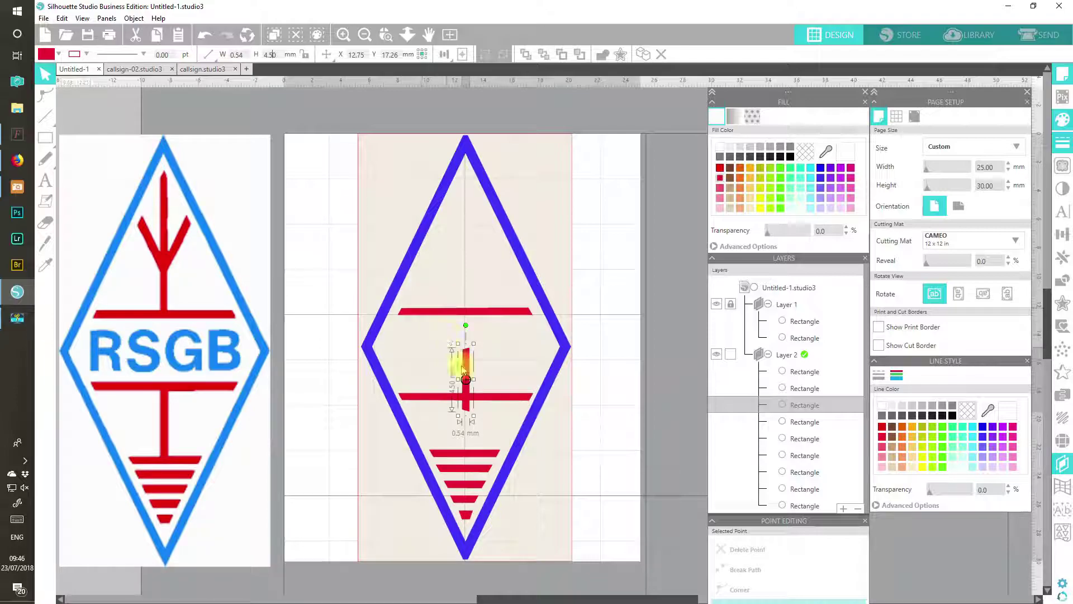
drag(466, 366, 466, 404)
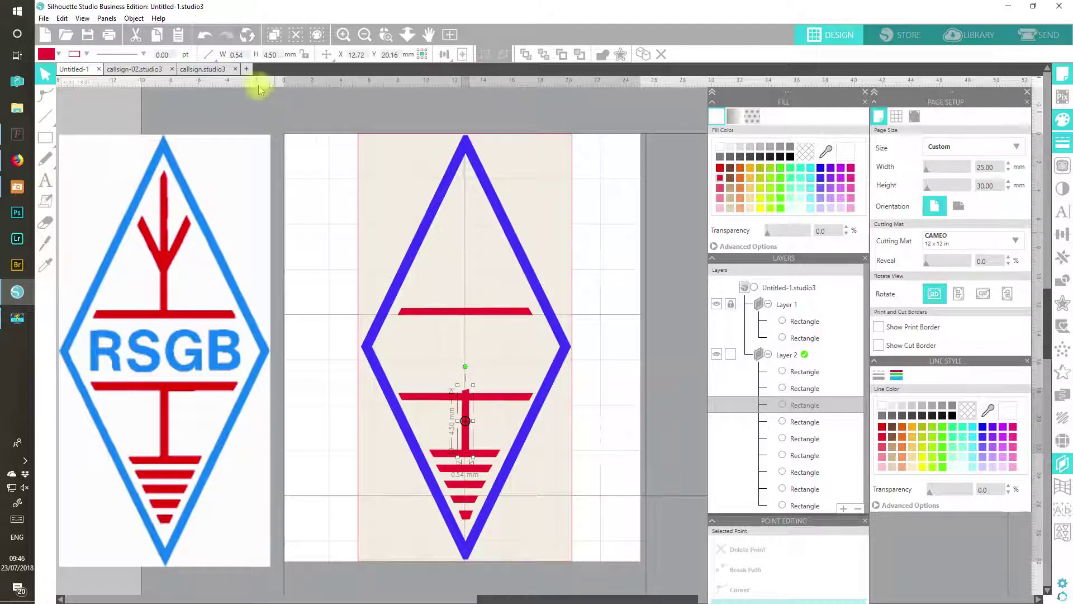
- Shorten the vertical bar to 4.2 mm and nudge it to about X 12.68, Y 20.27 mm to join the crossbar and the stack
click(273, 54)
double_click(275, 55)
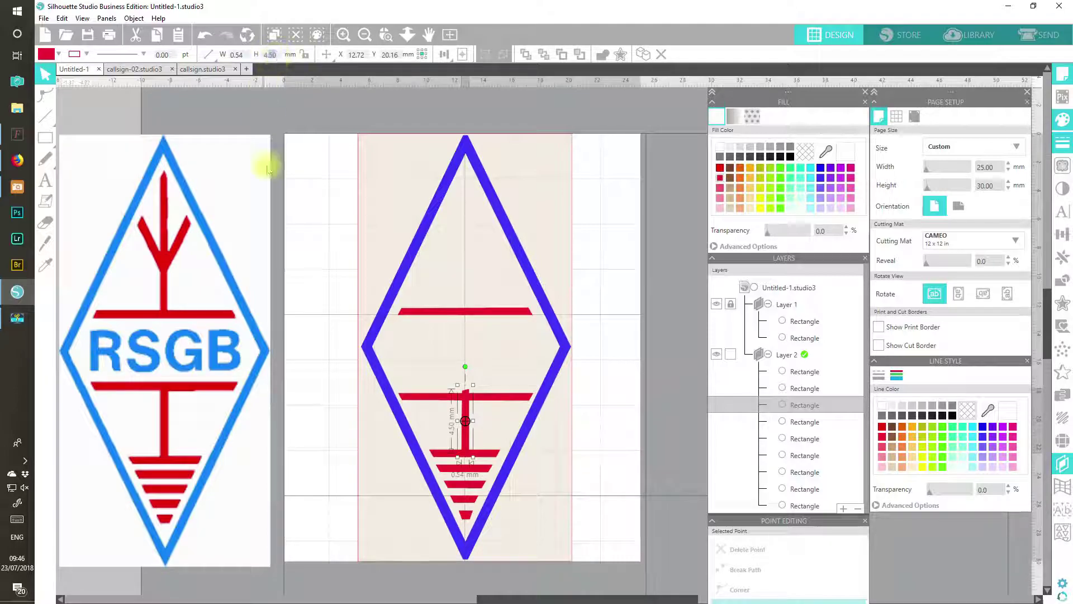
text(20)
key(Return)
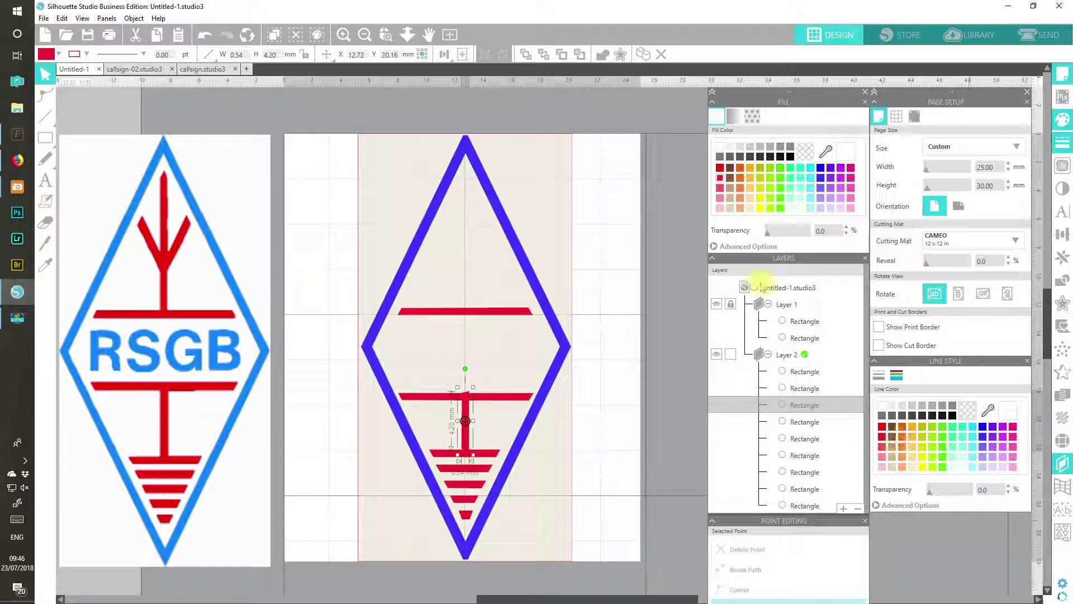
drag(468, 397, 468, 397)
- Place a copy of the 4.2 mm vertical bar on the axis above the upper crossbar, at about X 12.72, Y 10.47 mm
click(467, 421)
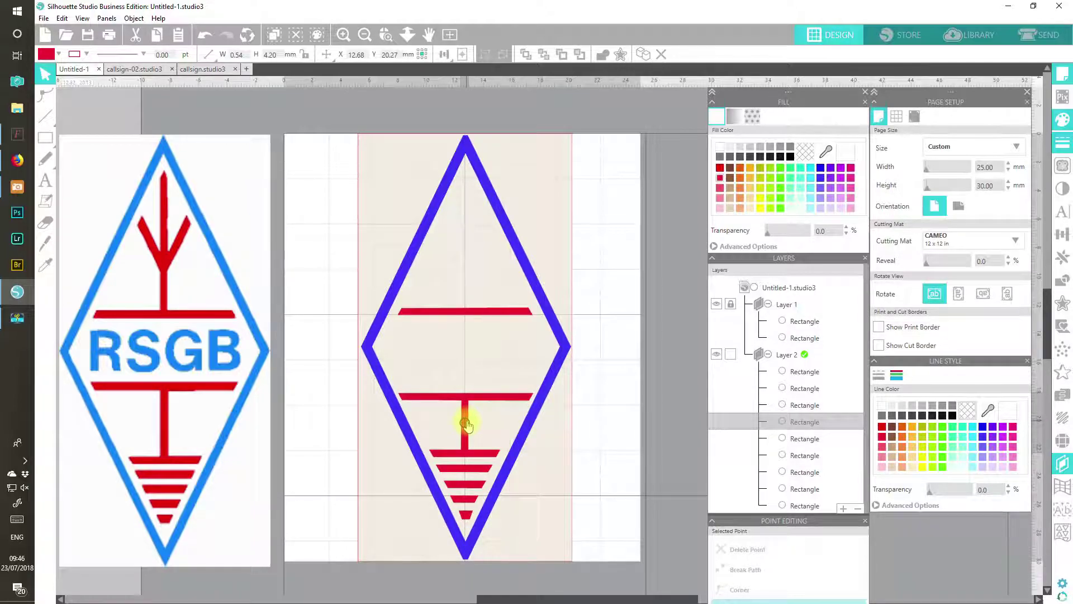
click(467, 423)
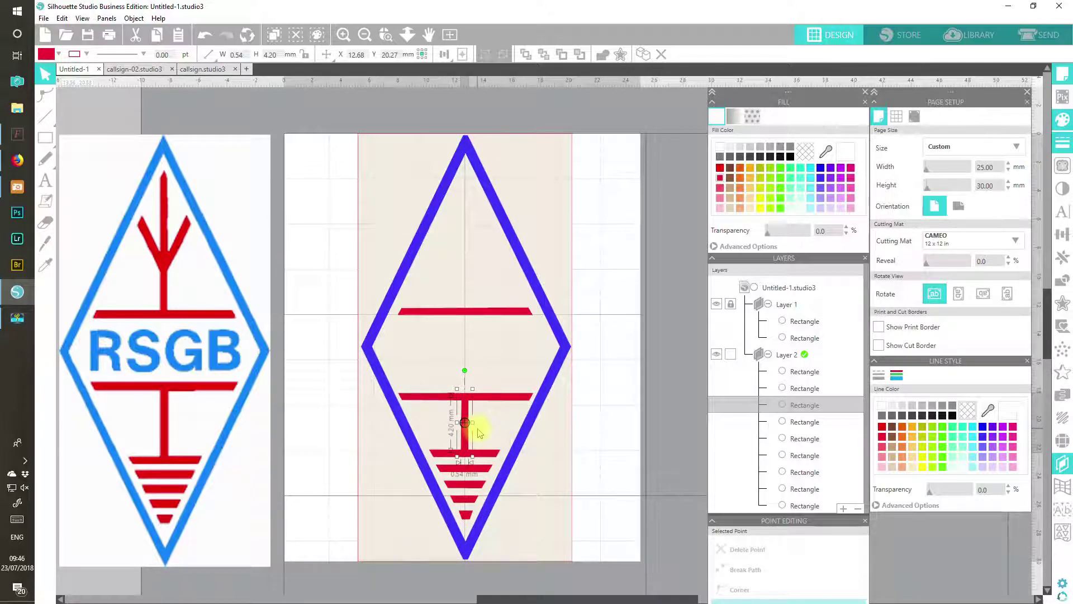
drag(470, 408, 469, 270)
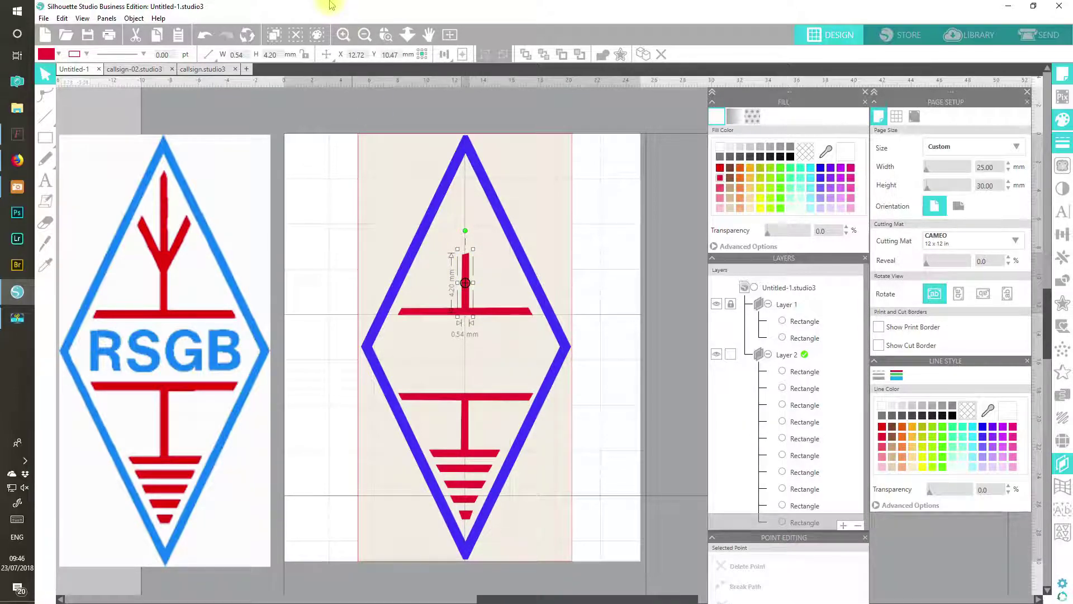
- Set the copied vertical bar's length to 9 mm and raise it to stand on the upper crossbar, at about Y 8 mm
click(278, 56)
key(Return)
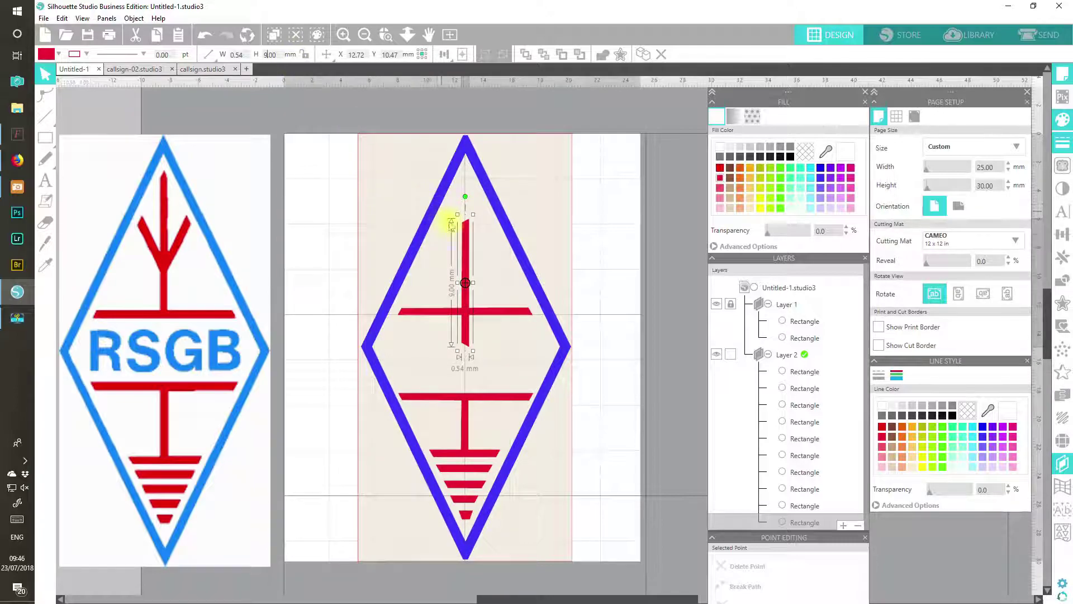
drag(467, 232, 468, 209)
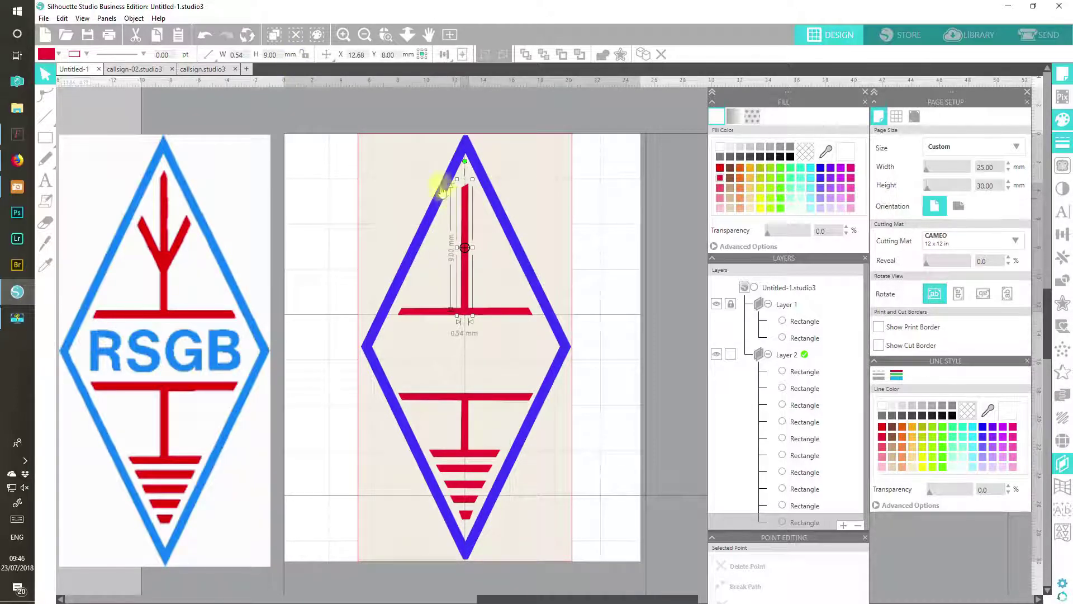
- Set the upper vertical bar's length to 9.5 mm
click(271, 54)
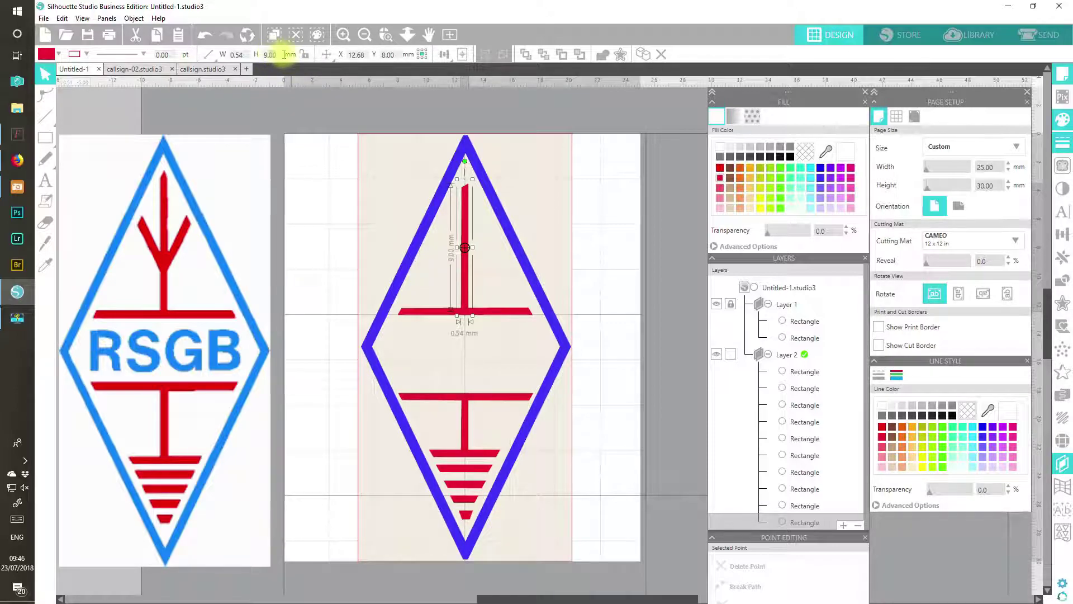
text(9.5)
key(Return)
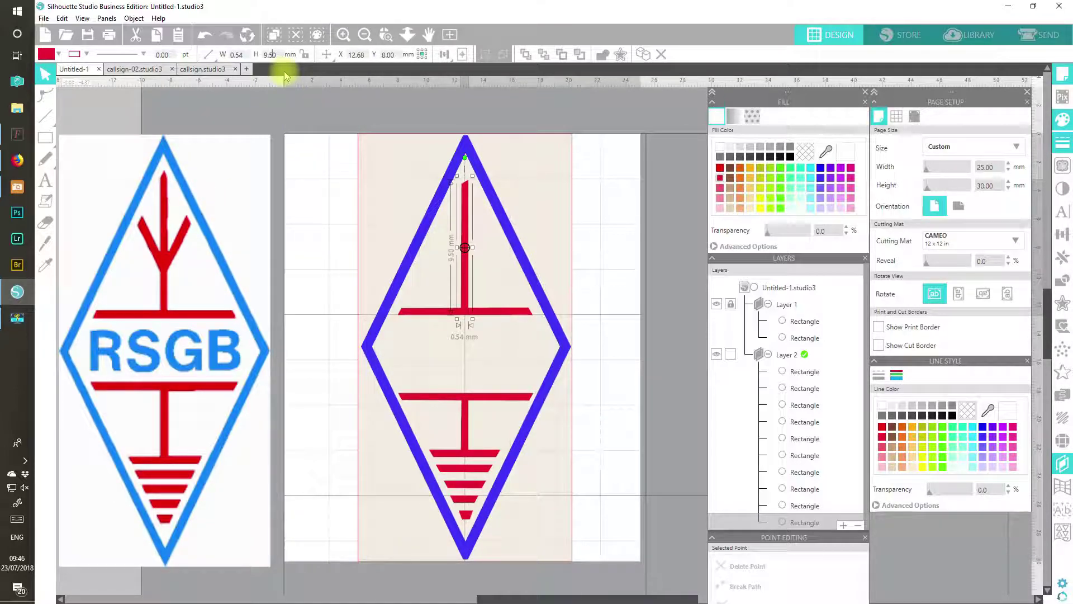
- Edit the upper vertical bar's points and raise its lower right corner so it stays within the crossbar
double_click(467, 220)
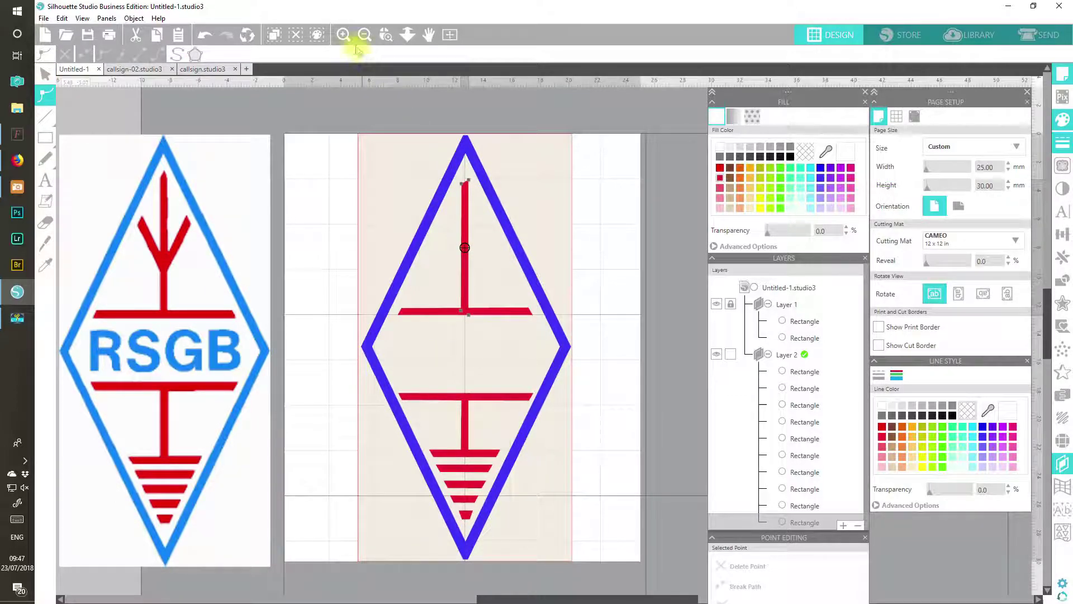
click(343, 35)
click(344, 35)
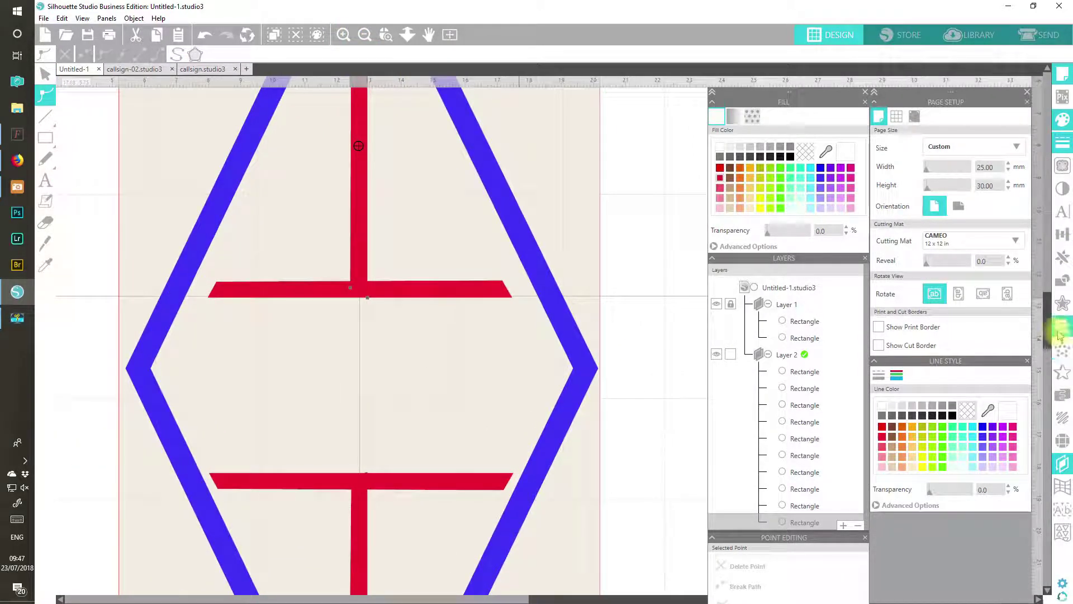
drag(1047, 315, 1047, 281)
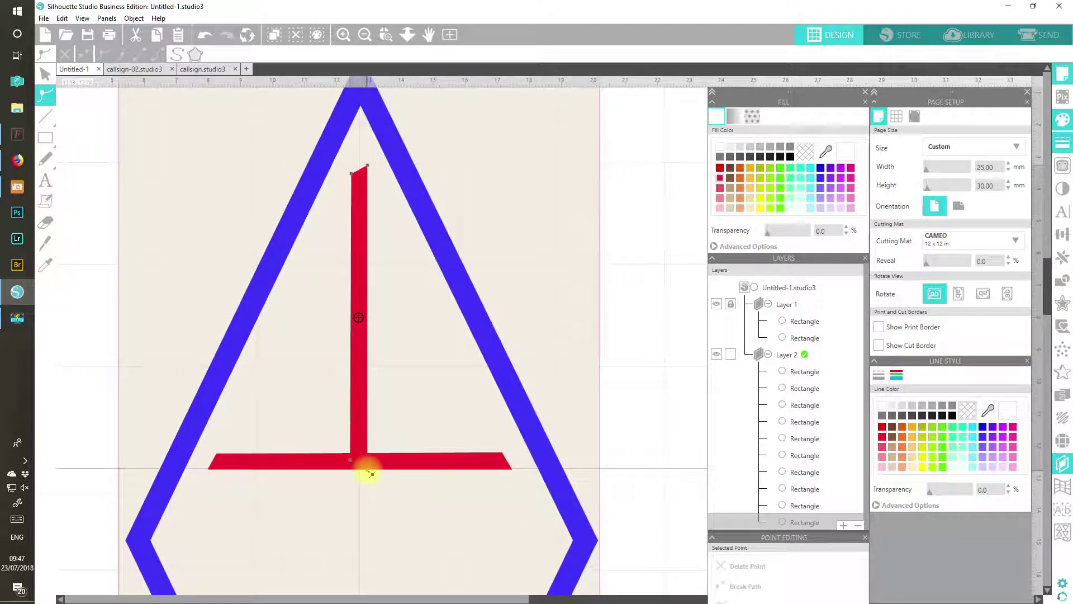
click(371, 473)
drag(367, 466, 369, 463)
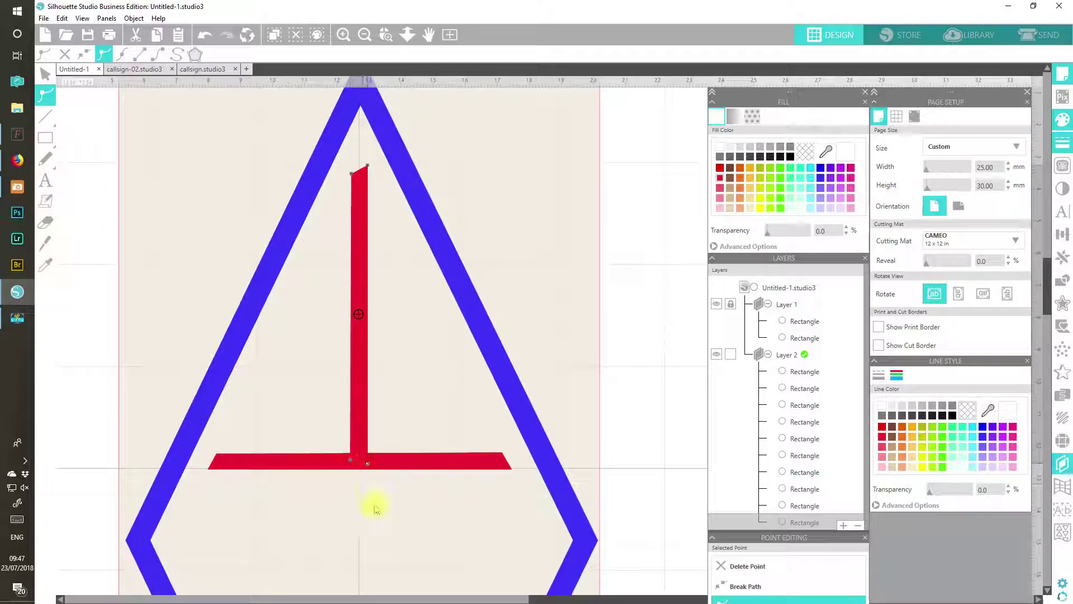
- Add a point midway along the upper bar's top edge, raise it into a centred tip, and level the left shoulder with the right
click(363, 171)
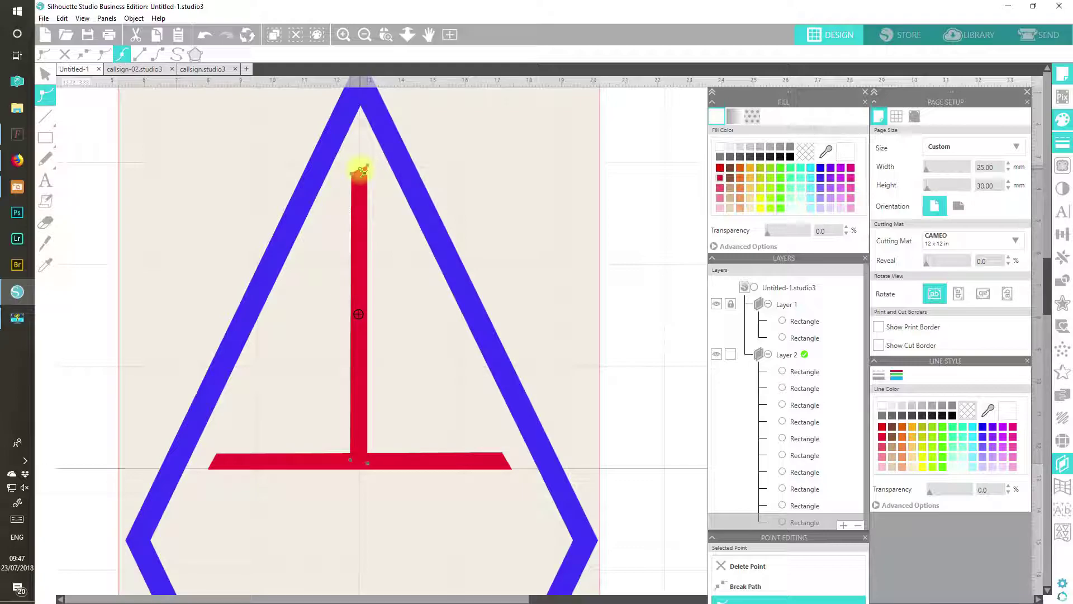
drag(362, 171, 359, 146)
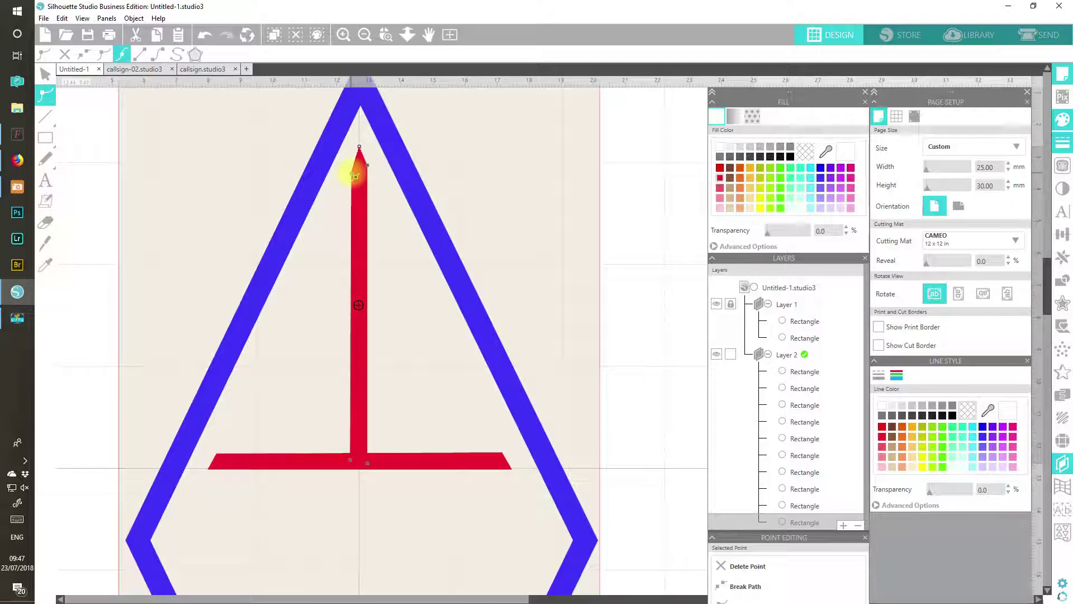
click(355, 176)
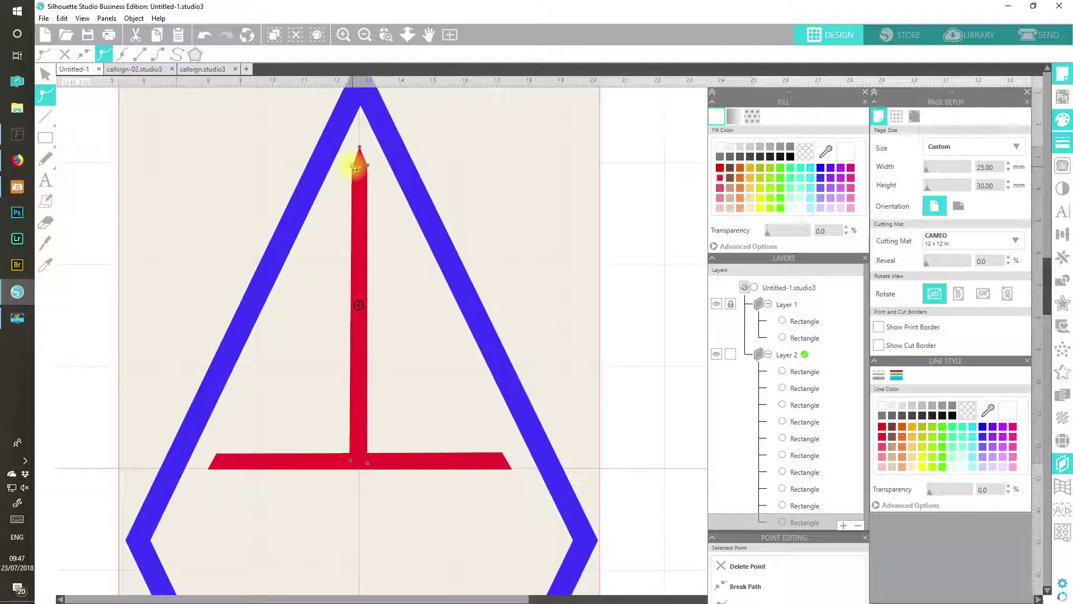
click(352, 166)
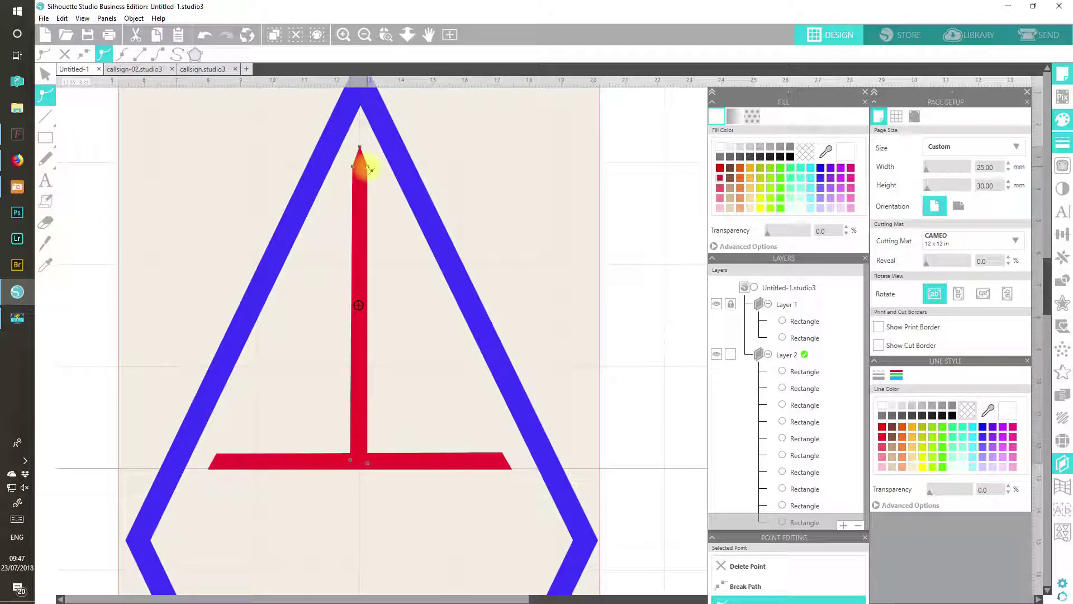
click(364, 35)
click(364, 36)
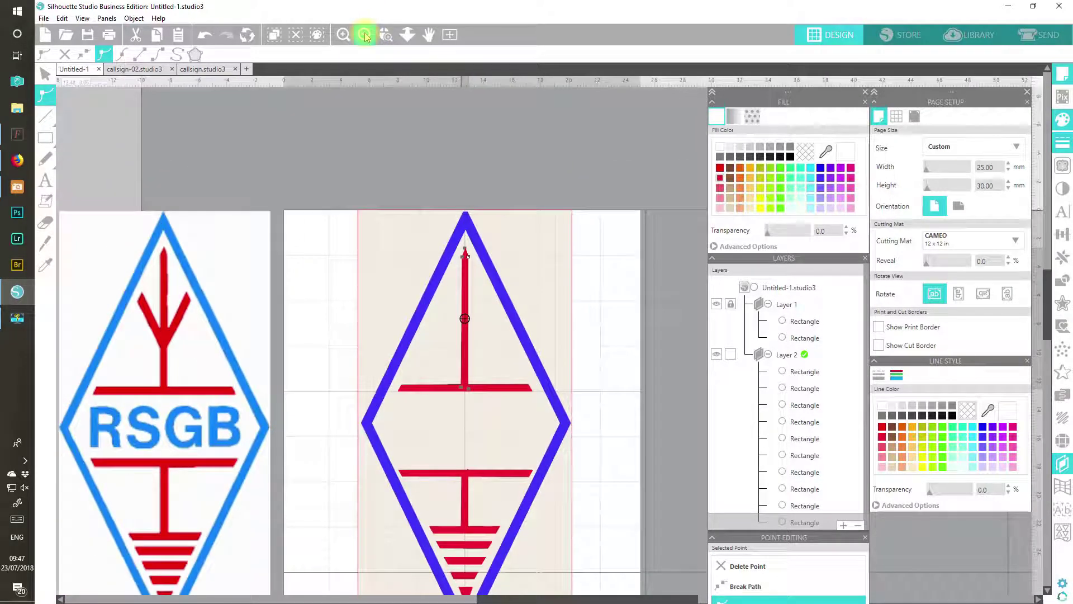
click(364, 35)
click(354, 161)
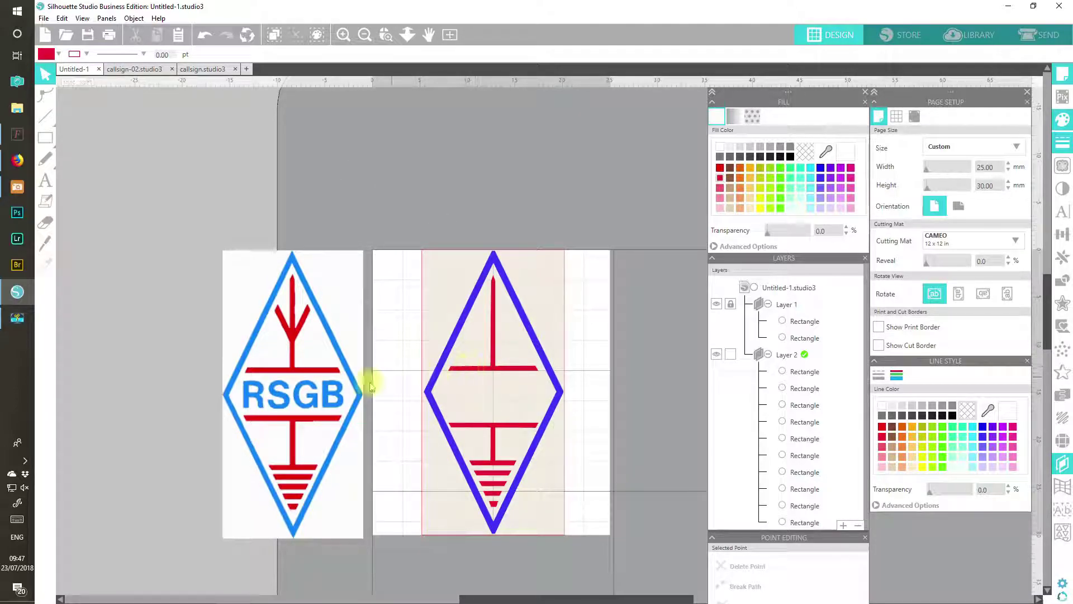
- Raise the lower crossbar to about Y 17.65 mm and the stem below it, lengthened to 4.5 mm, to about Y 20.10 mm
click(494, 428)
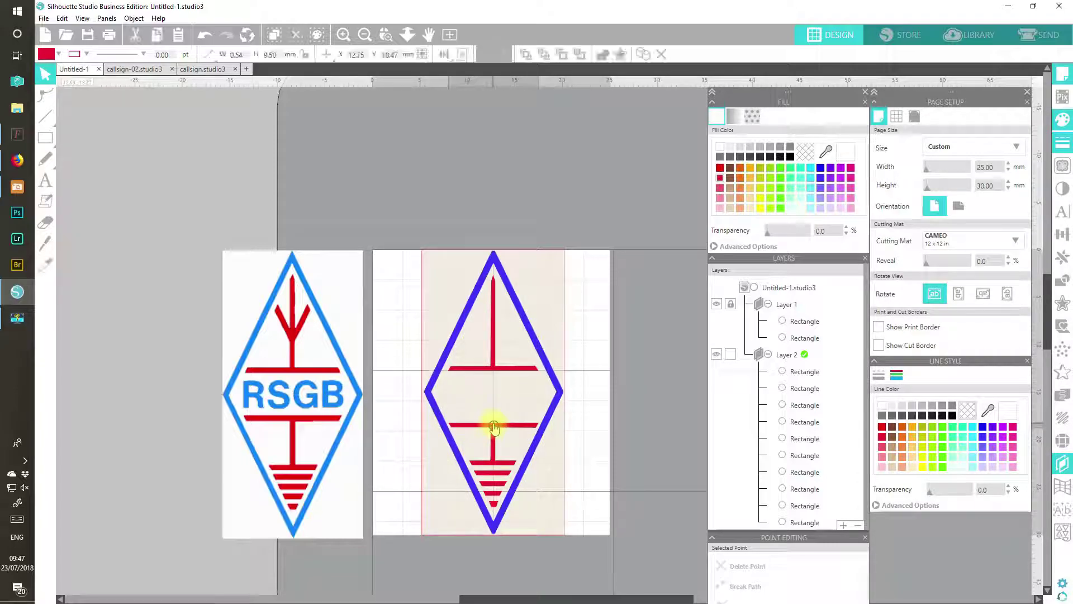
drag(494, 428, 508, 423)
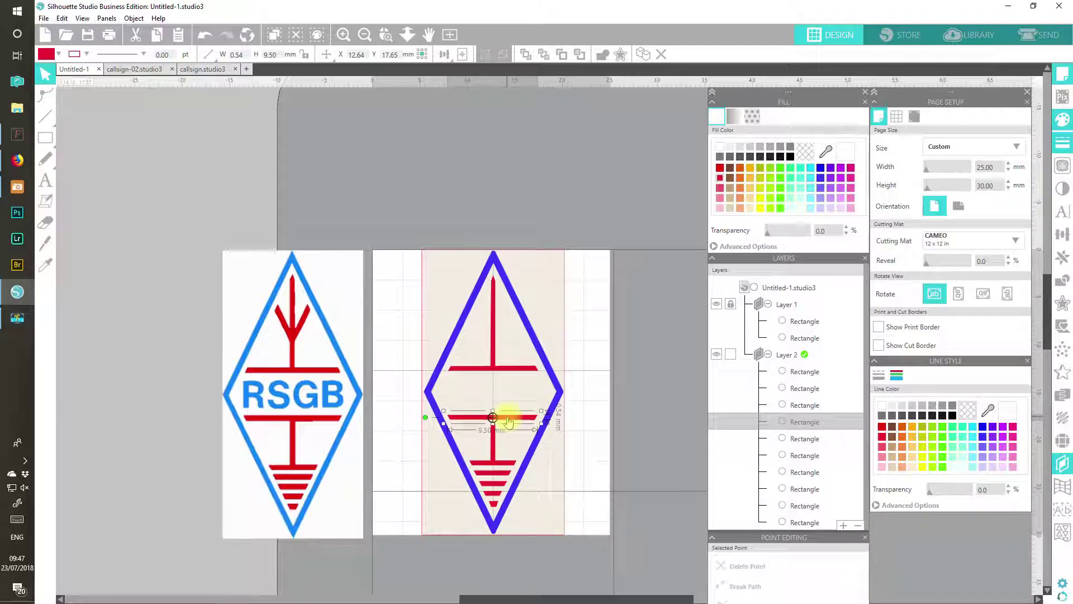
click(492, 439)
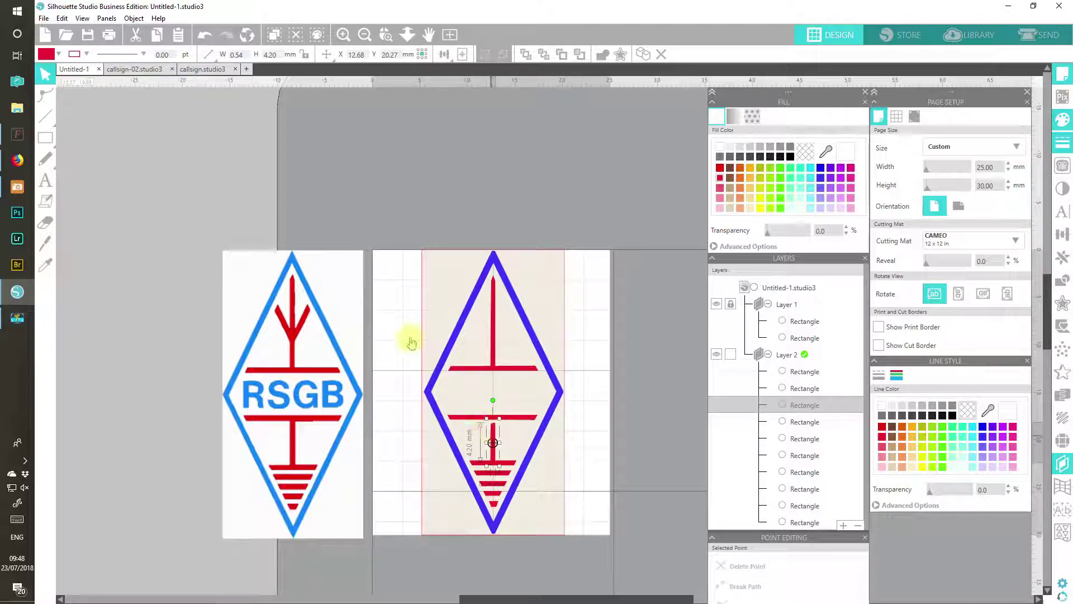
drag(279, 57, 271, 77)
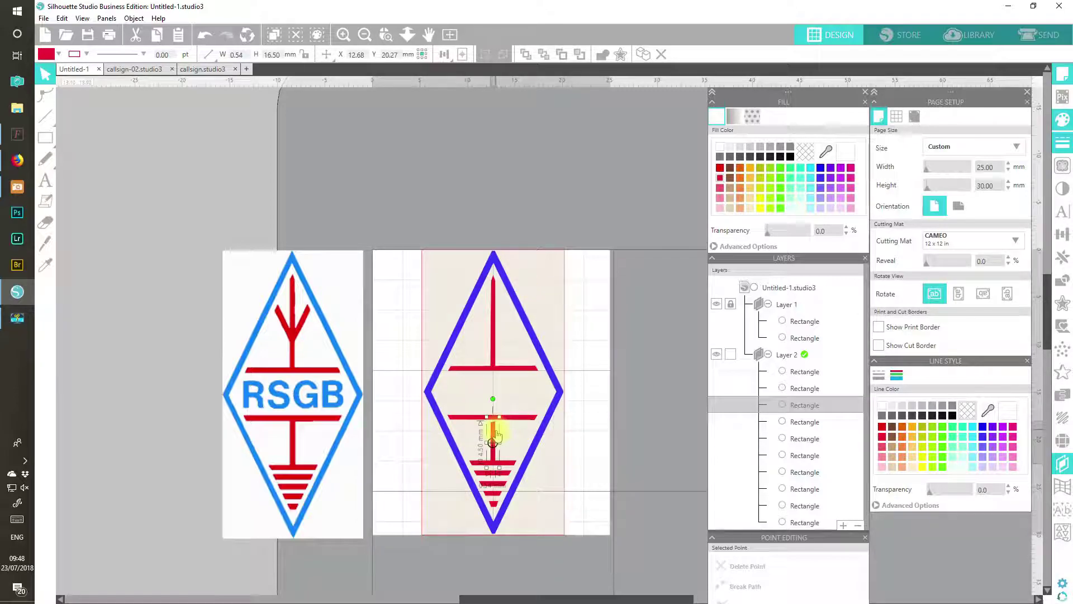
drag(496, 432, 501, 441)
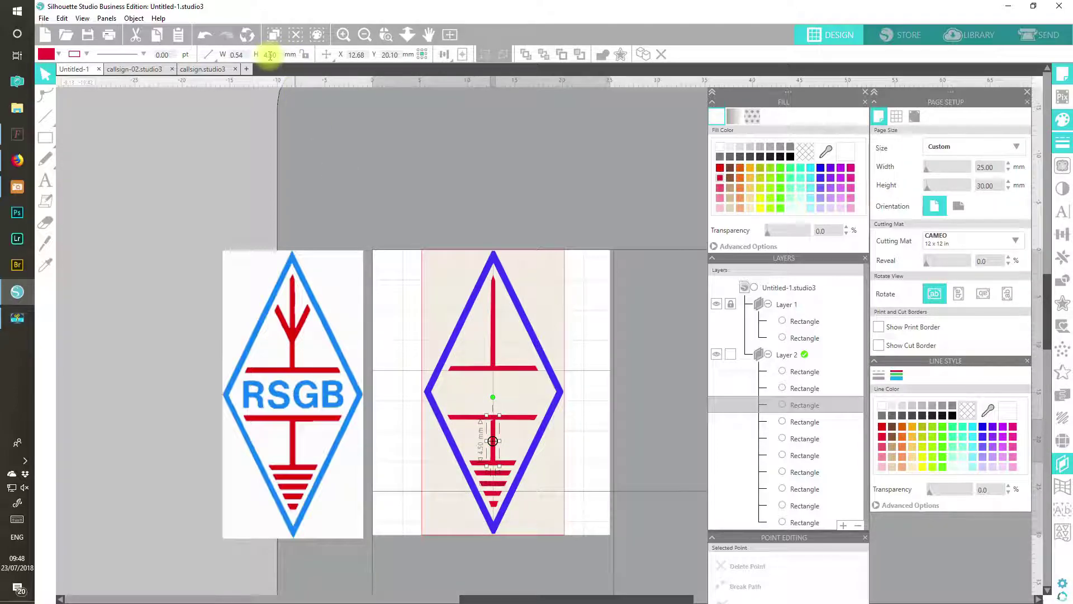
- Set the length of the stem below the lower crossbar to 4.7 mm
drag(272, 55, 286, 62)
key(BackSpace)
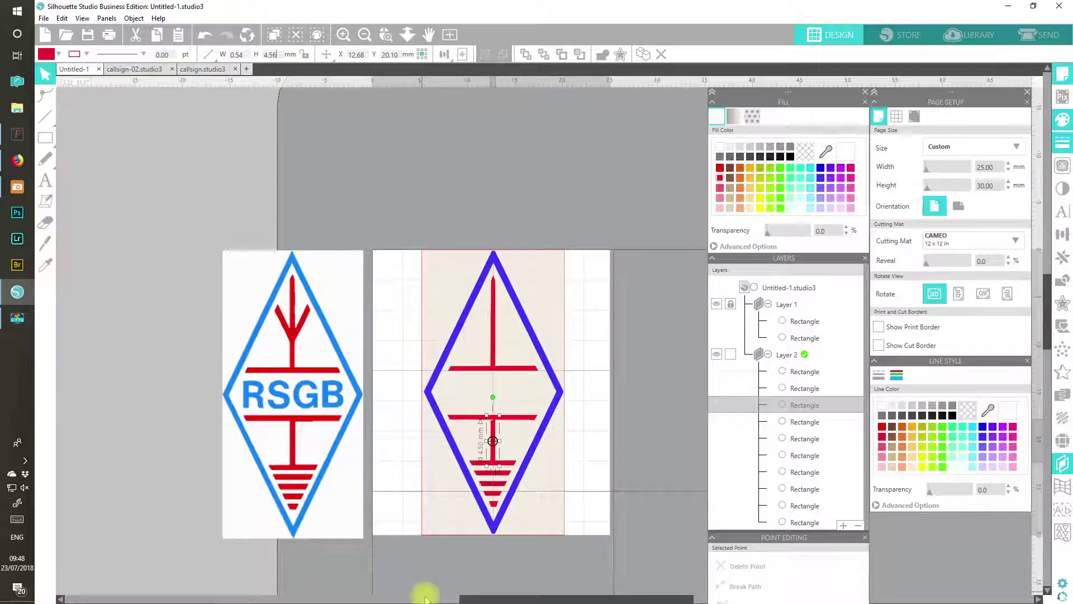
key(BackSpace)
key(BackSpace)
text(7)
key(Return)
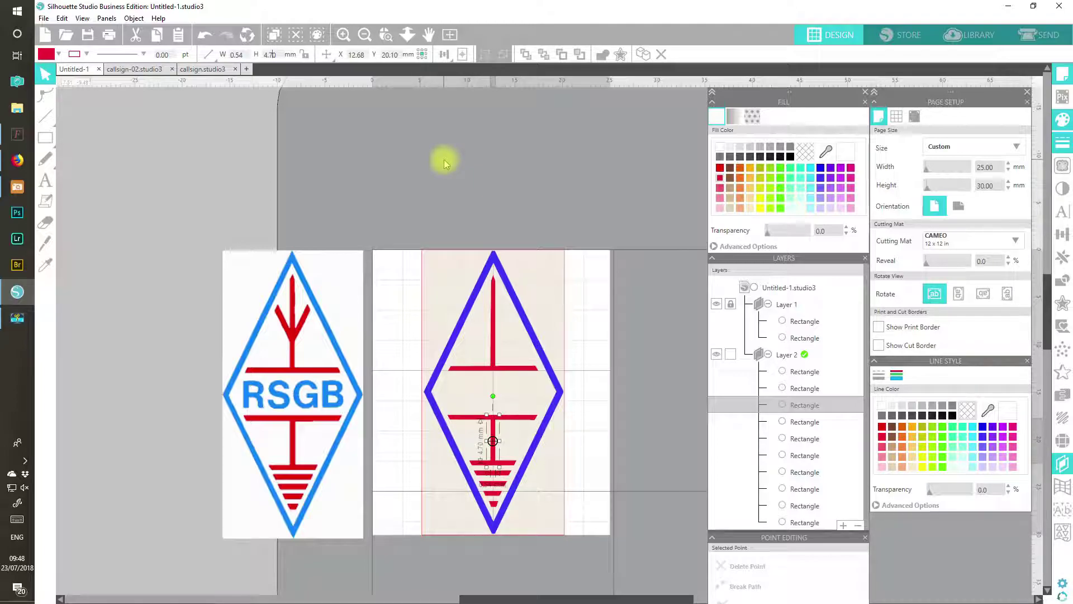
click(443, 159)
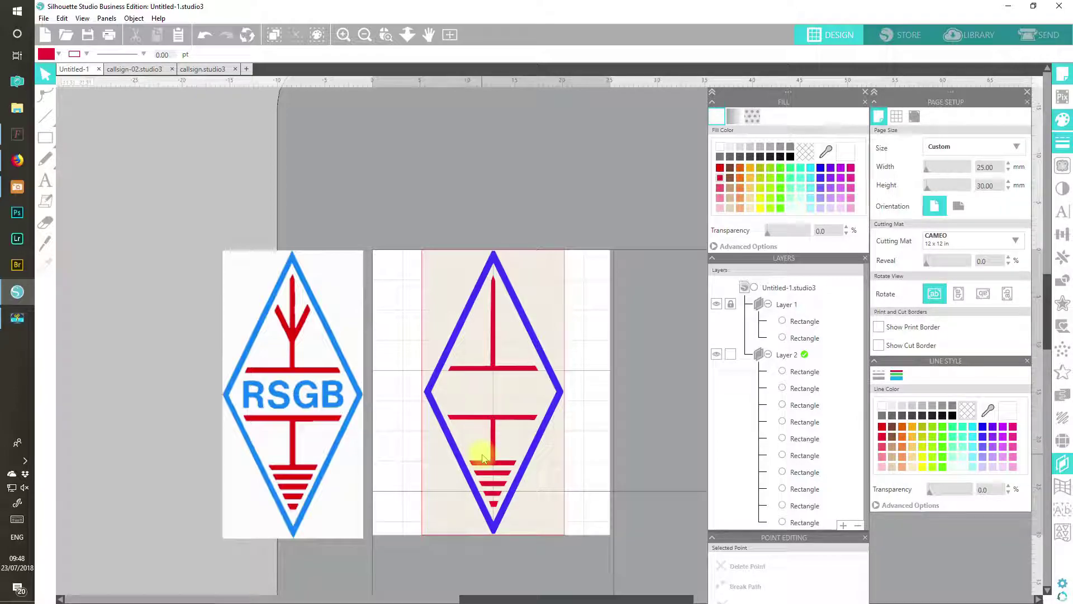
- Copy the 3 mm middle bar of the stack and place it, tilted, against the upper stem's left side at about X 11.77, Y 7.24 mm
click(492, 487)
drag(492, 487, 493, 484)
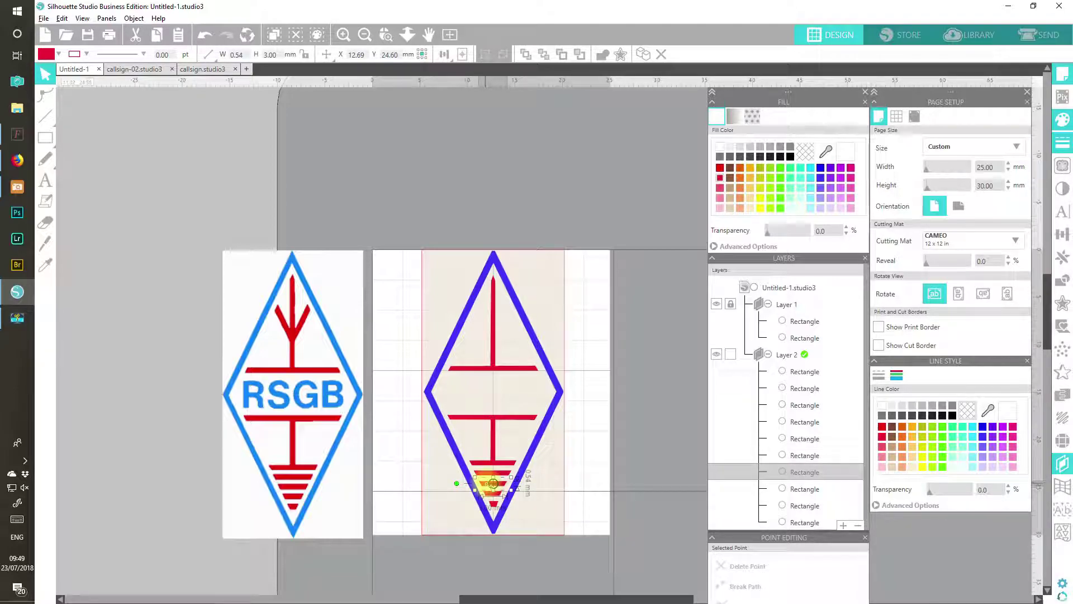
drag(493, 483, 462, 291)
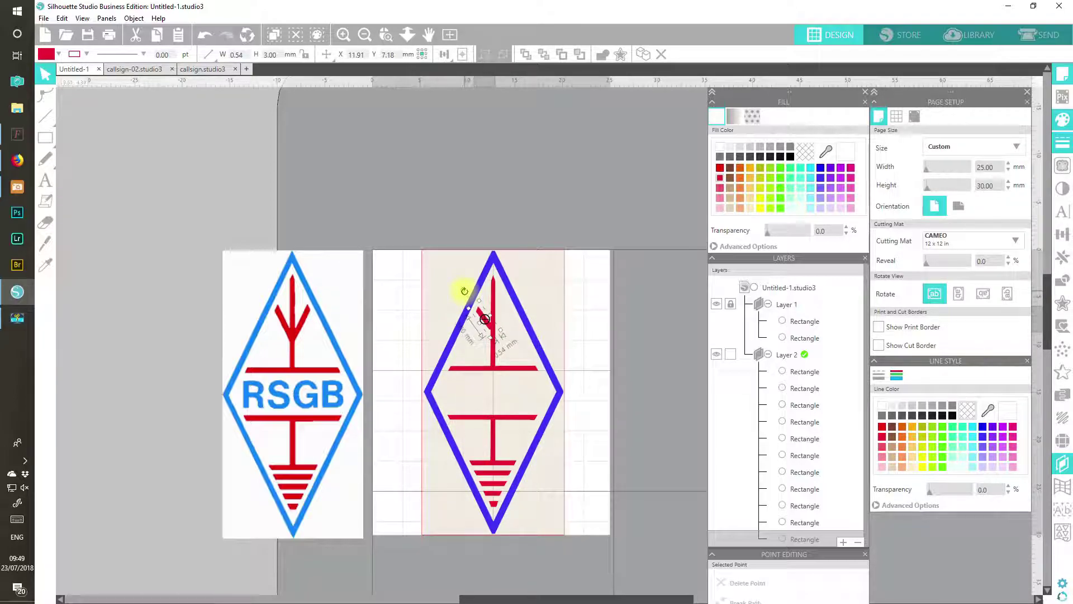
mouse_move(481, 317)
mouse_down()
mouse_move(465, 289)
mouse_move(482, 317)
mouse_up()
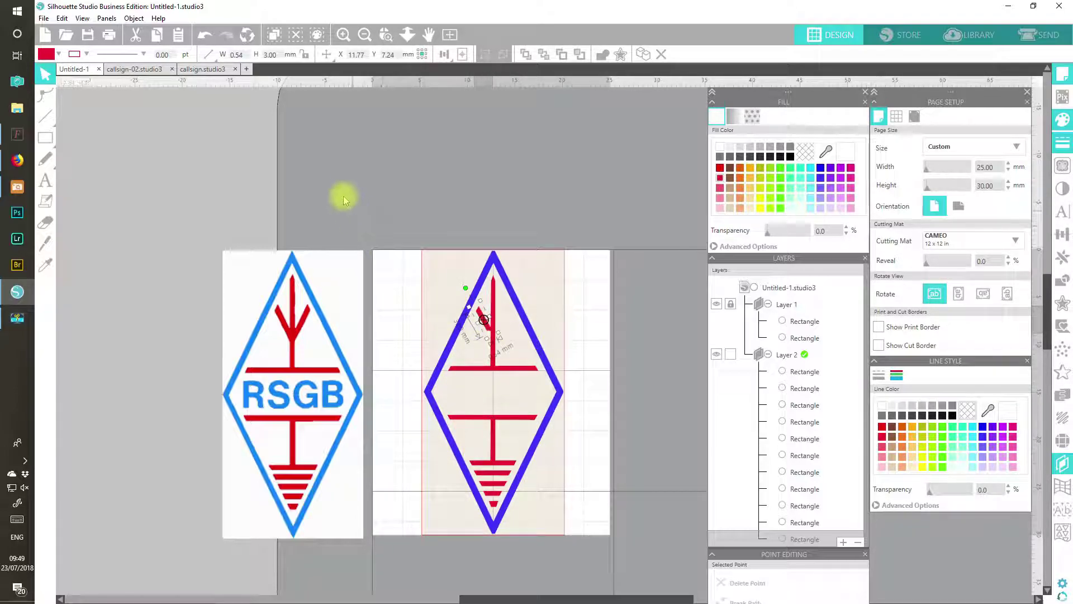
- Edit the tilted arm's points and extend its lower left corner down onto the upper stem's centreline
click(343, 35)
click(344, 35)
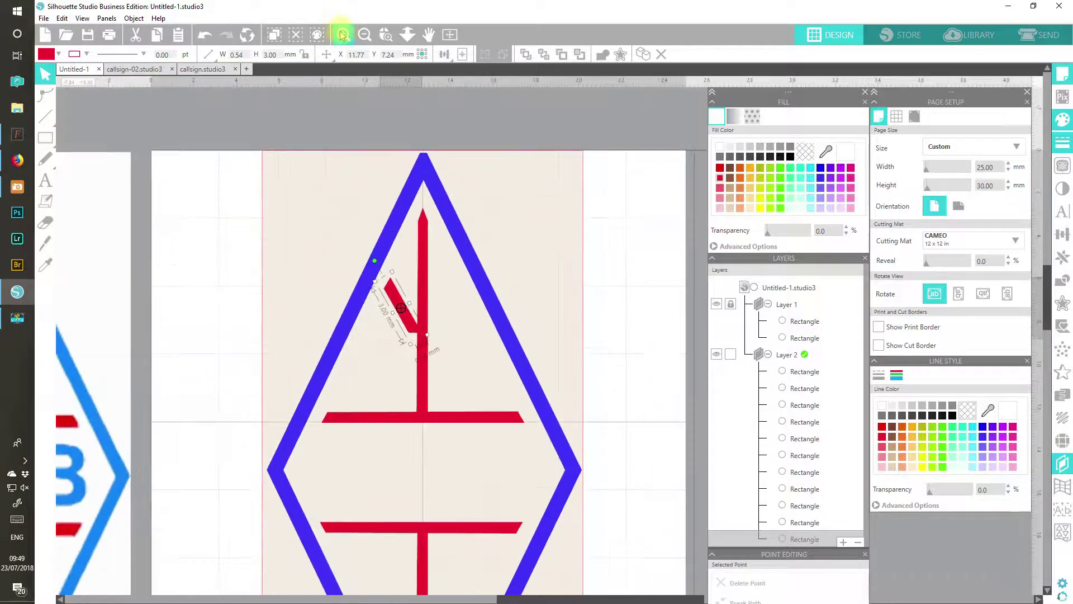
double_click(414, 339)
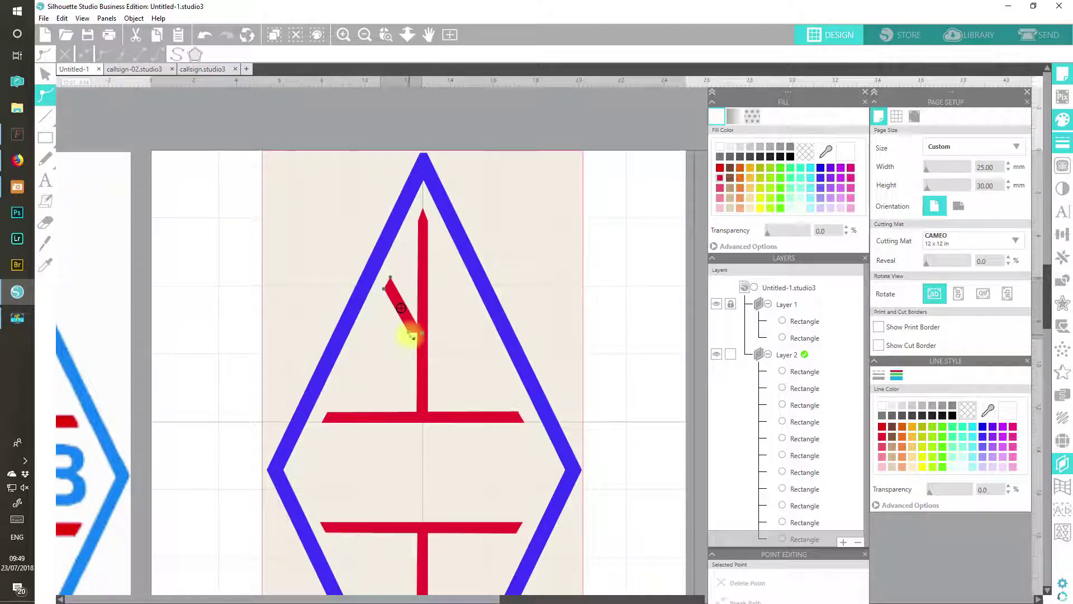
drag(413, 337, 421, 356)
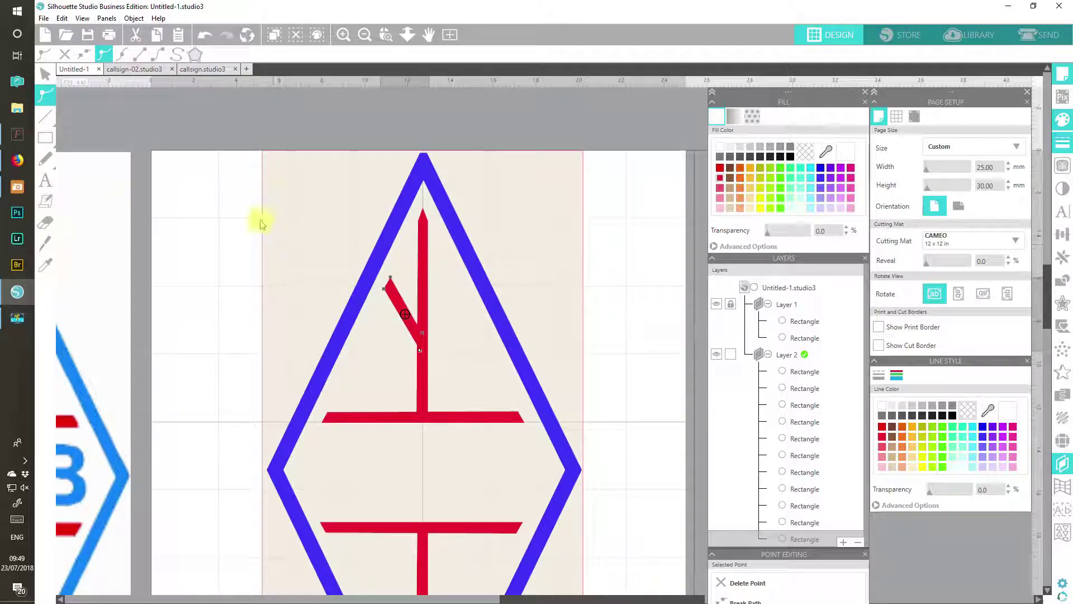
click(243, 133)
- Replicate the tilted arm as a mirrored copy on the right side of the upper stem
click(405, 313)
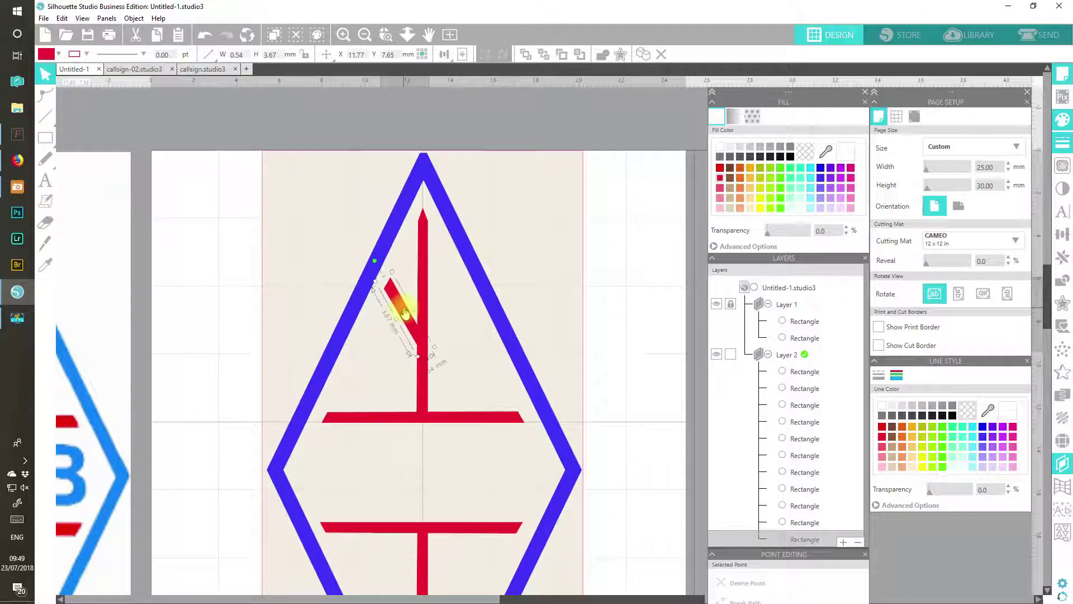
click(135, 18)
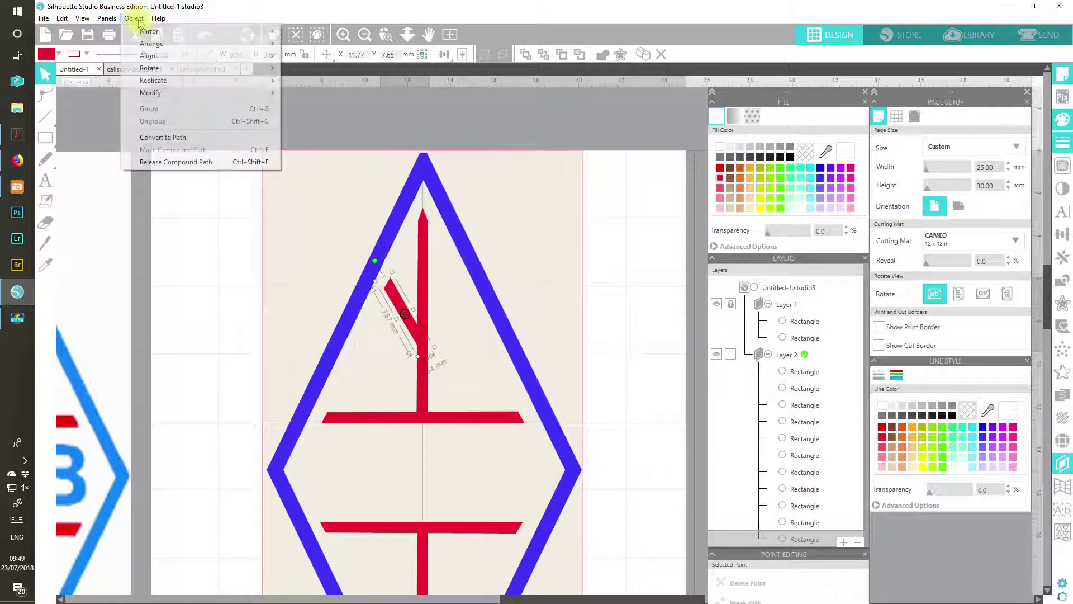
mouse_move(254, 81)
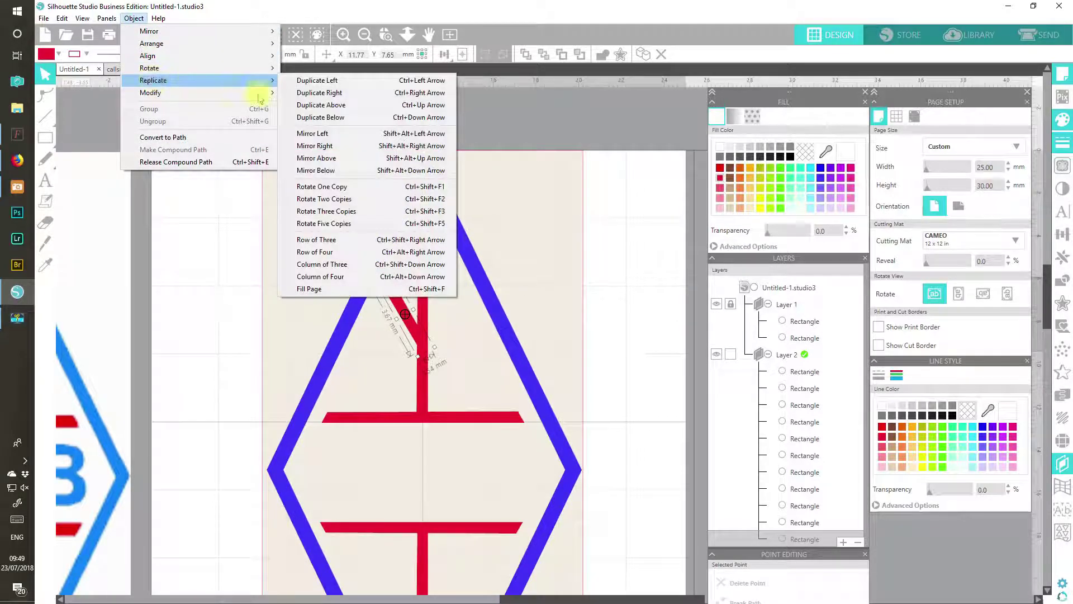
click(314, 145)
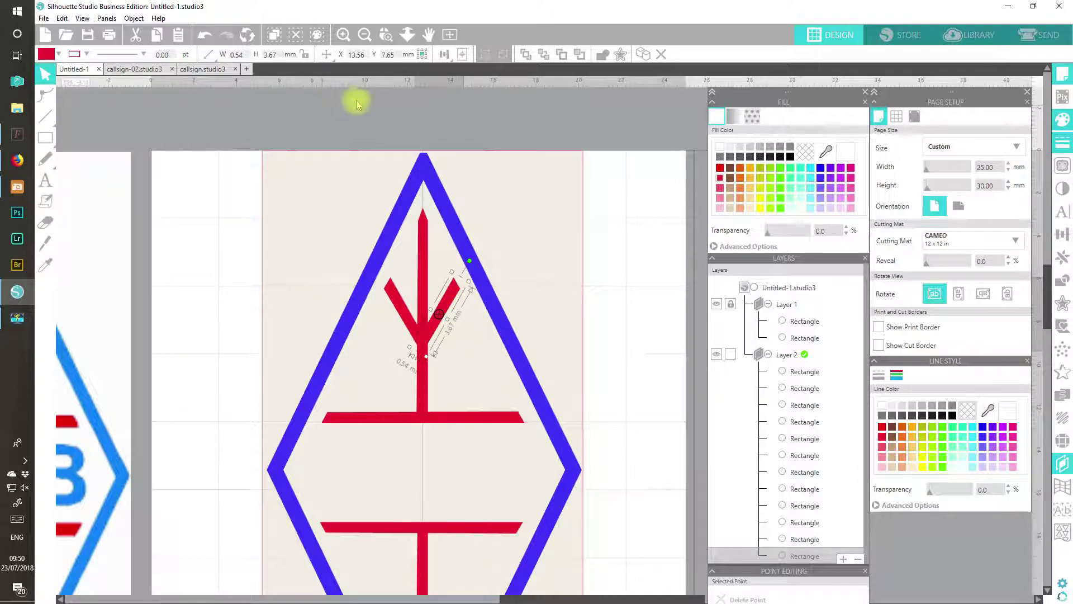
click(367, 36)
click(368, 37)
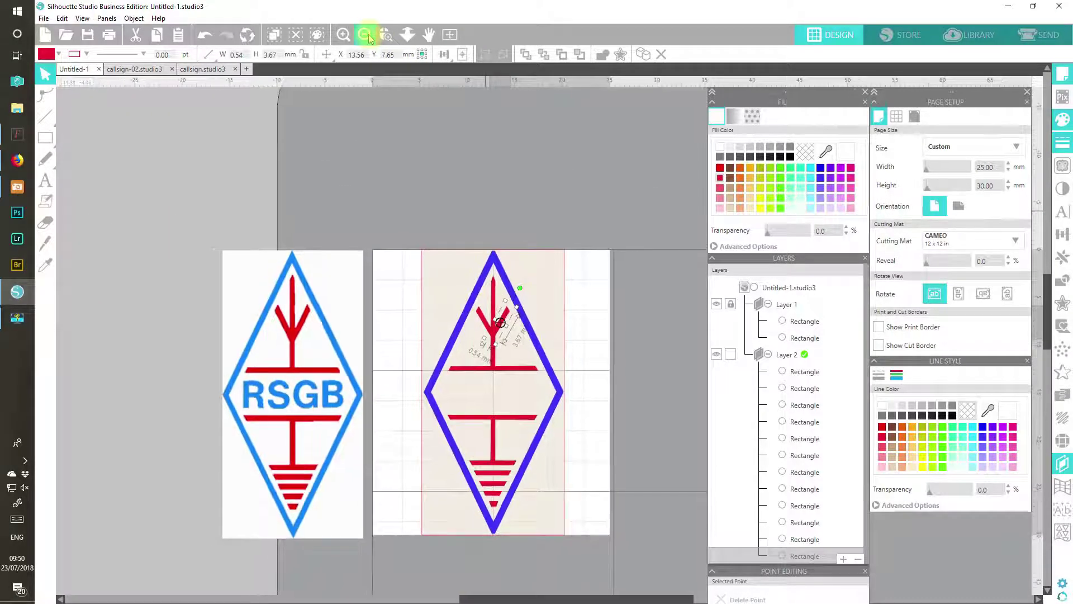
click(490, 169)
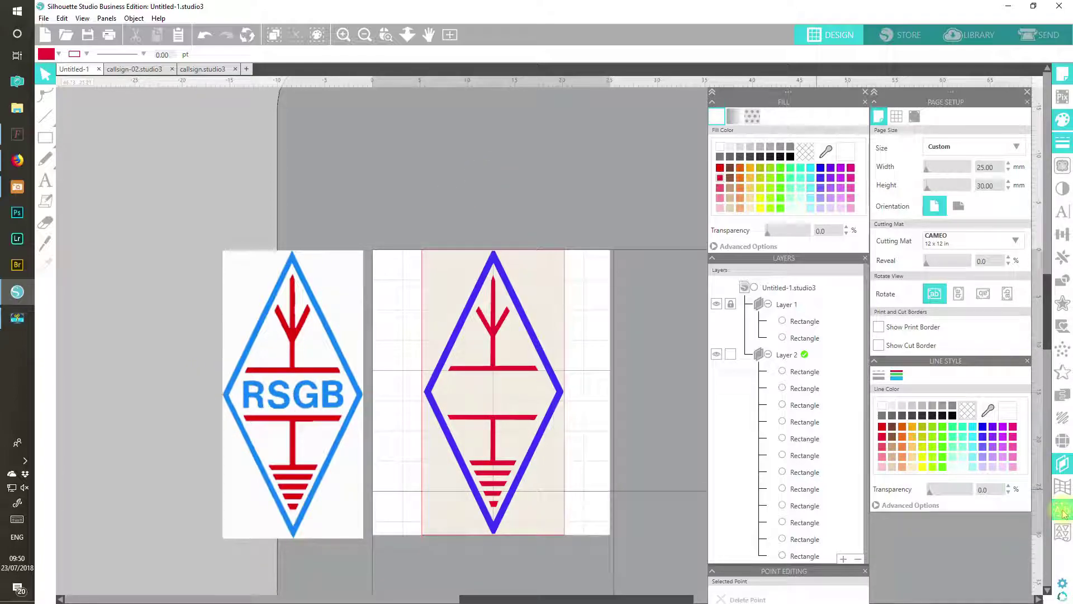
- Close the point editing options and open the text style settings, keeping the logo in view
click(866, 571)
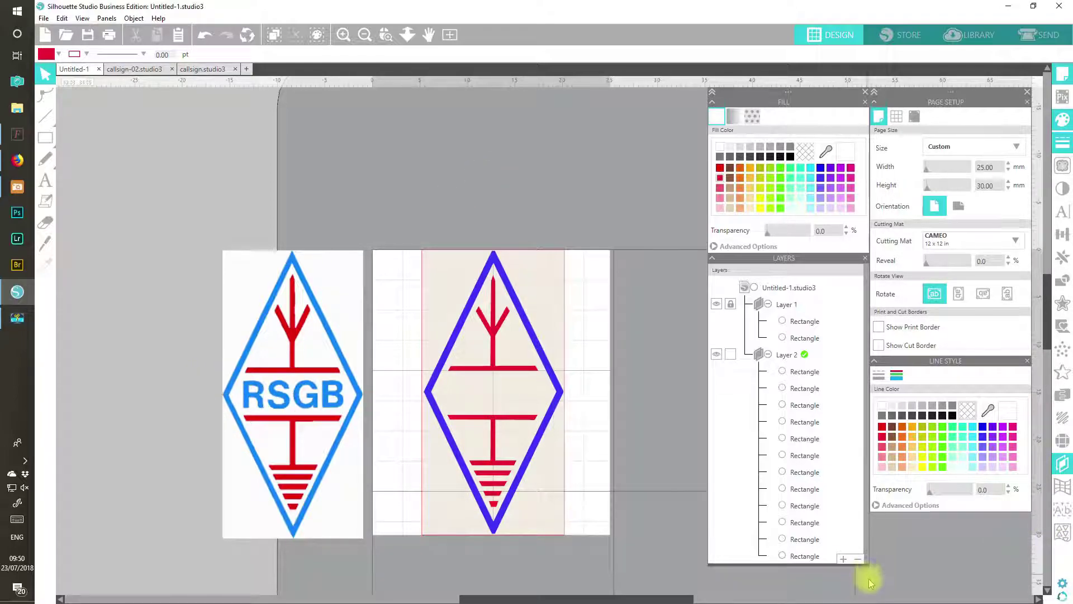
click(1063, 212)
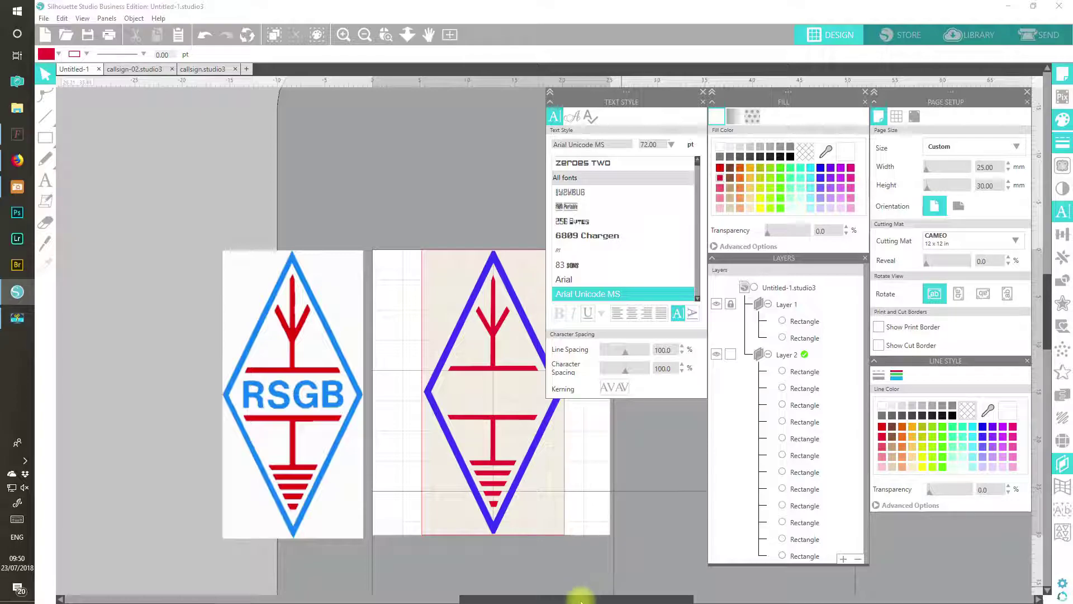
drag(598, 601, 651, 596)
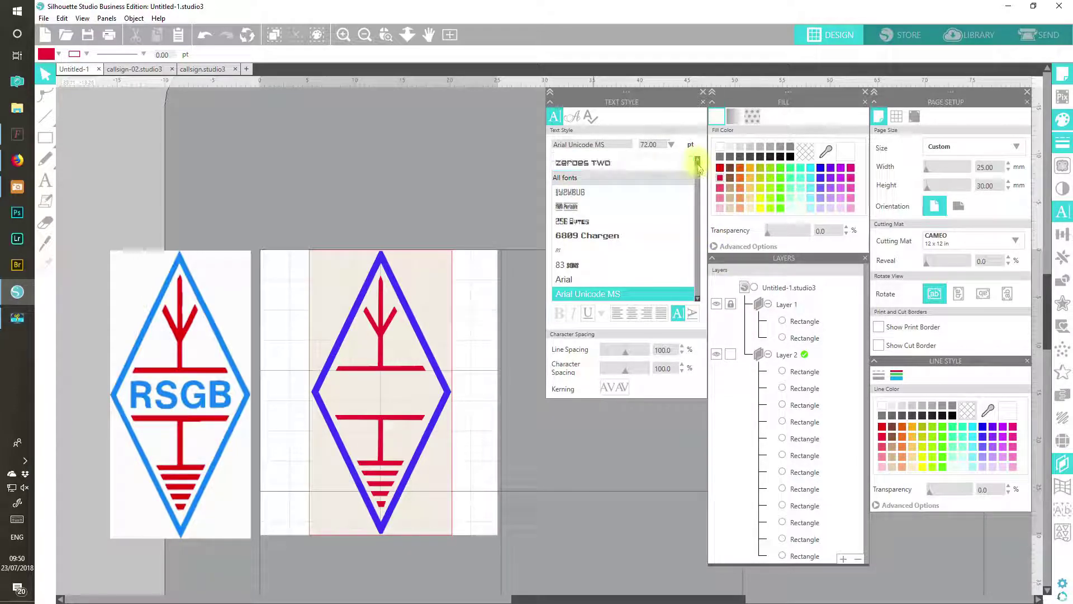
- Add the text "G7 ADF" above the page in the Veneer Clean font at 11 pt
drag(697, 164, 697, 290)
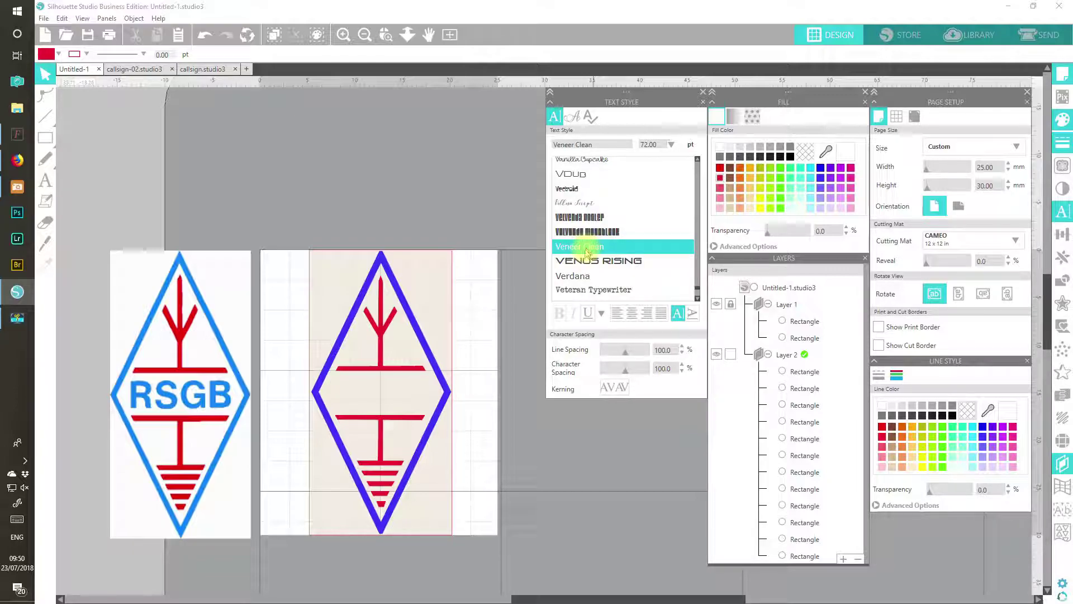
click(45, 181)
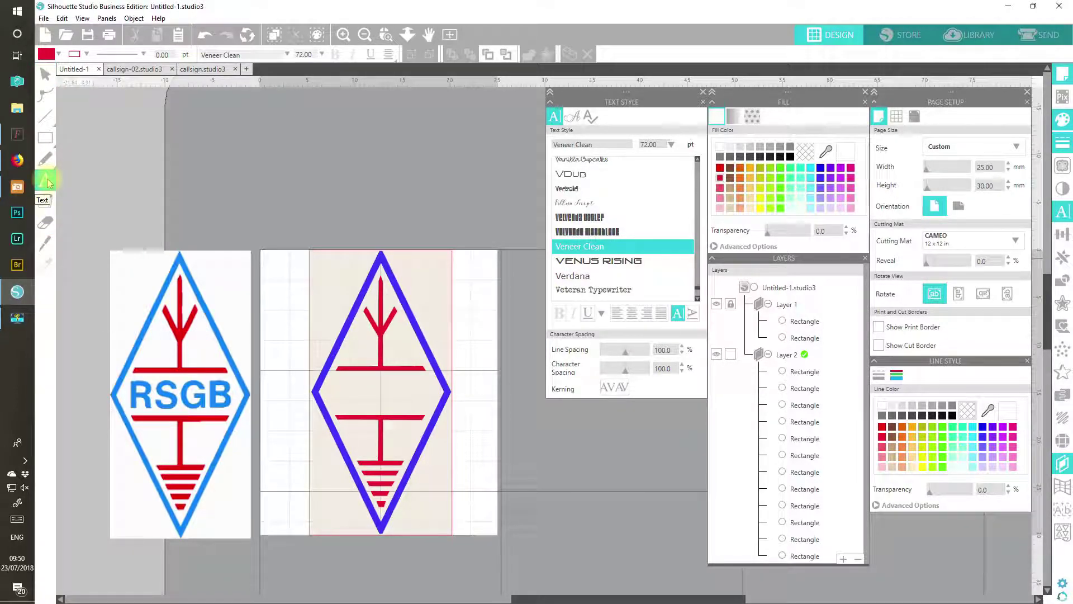
click(672, 146)
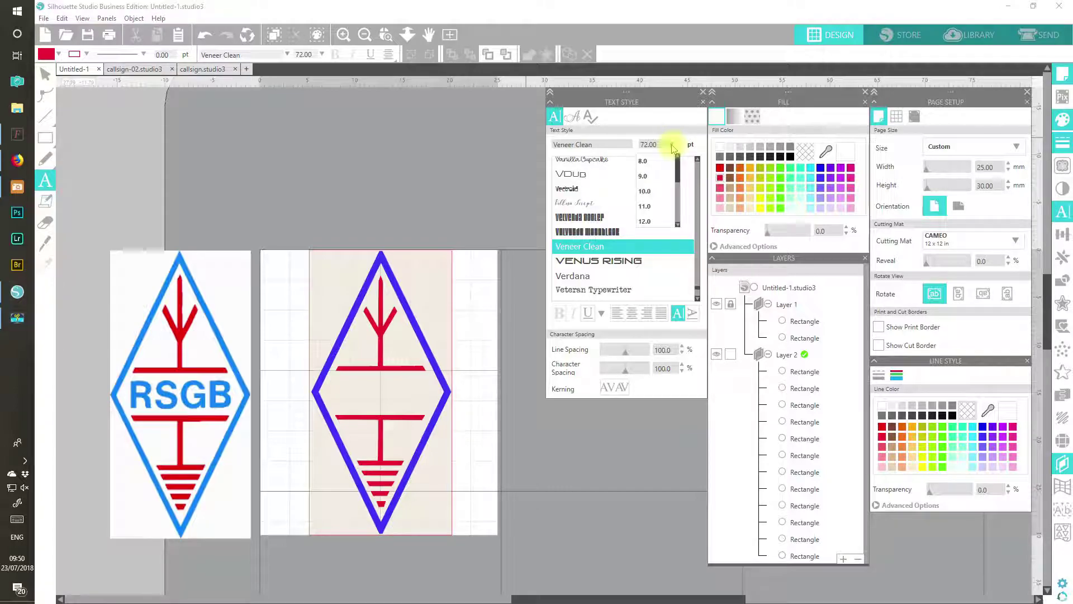
click(645, 207)
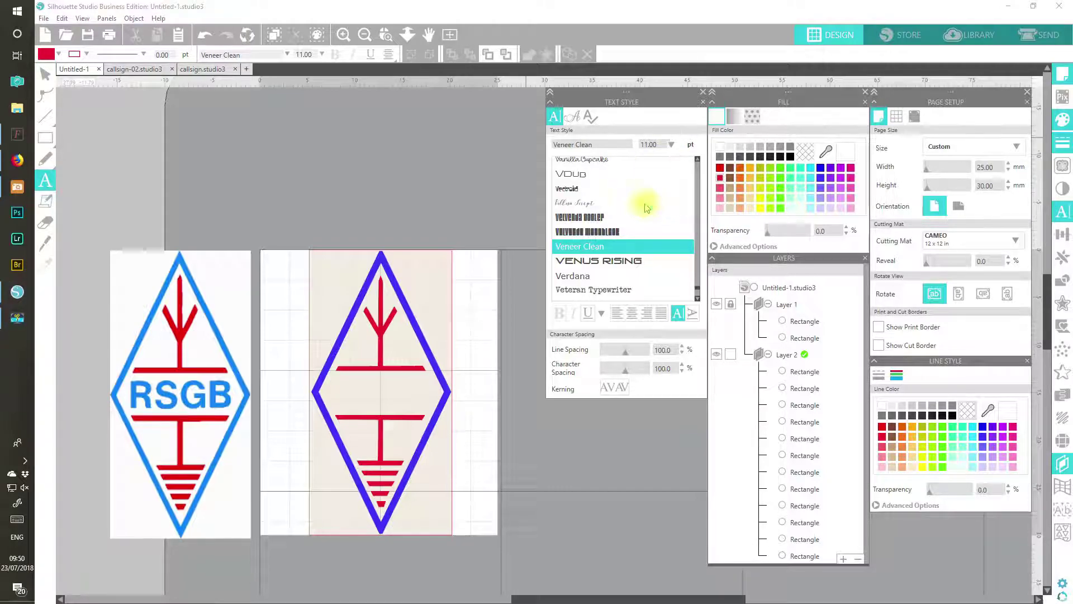
click(303, 186)
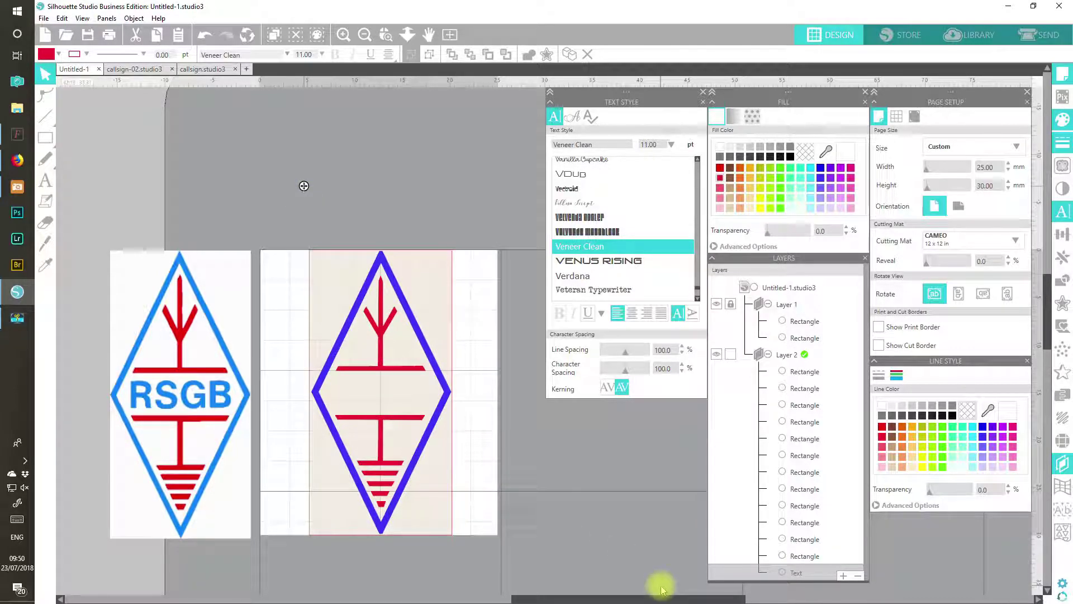
text(RS)
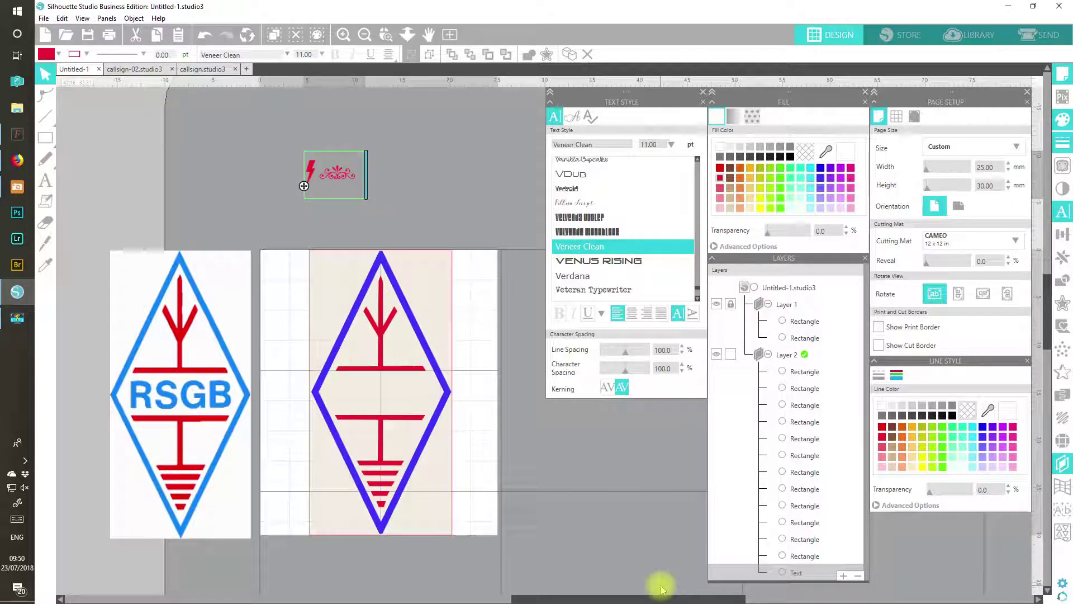
text(GBR)
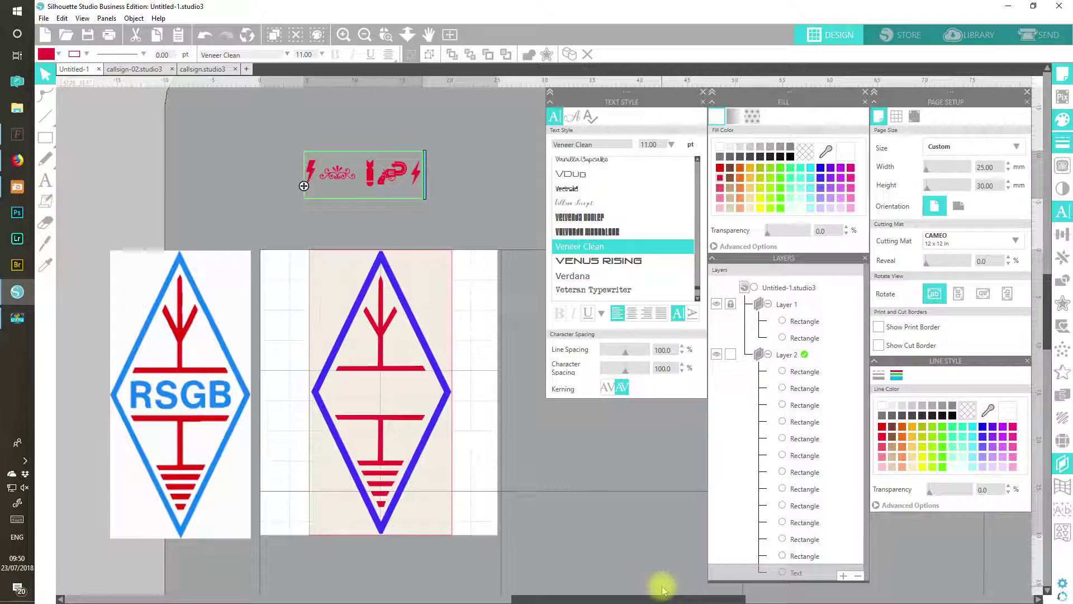
- Change the whole call sign text to the font's Reg style and fill it with the diamond's blue
drag(422, 173, 259, 172)
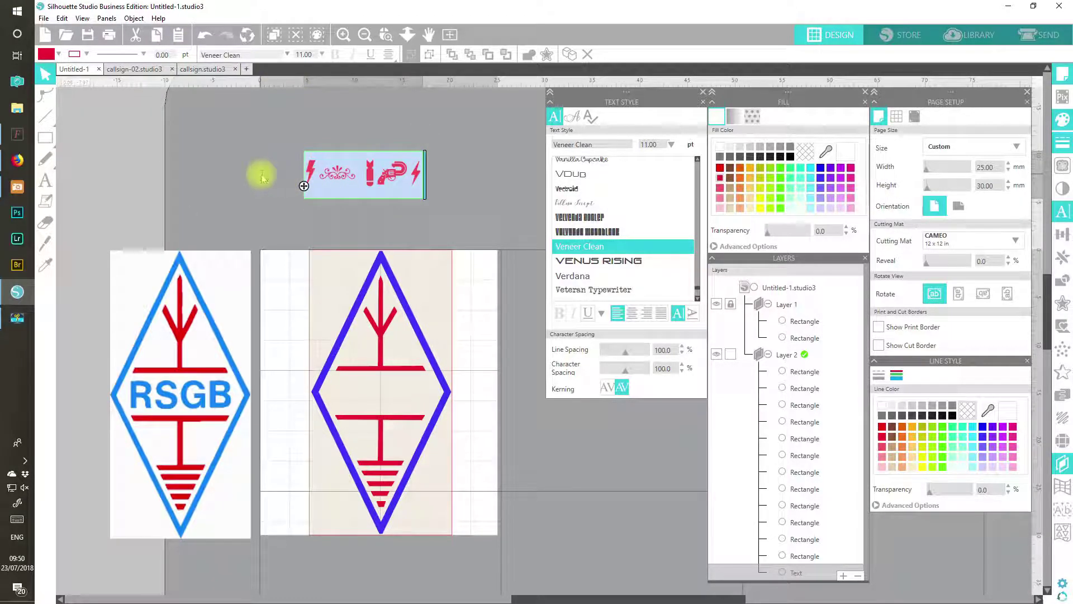
click(603, 314)
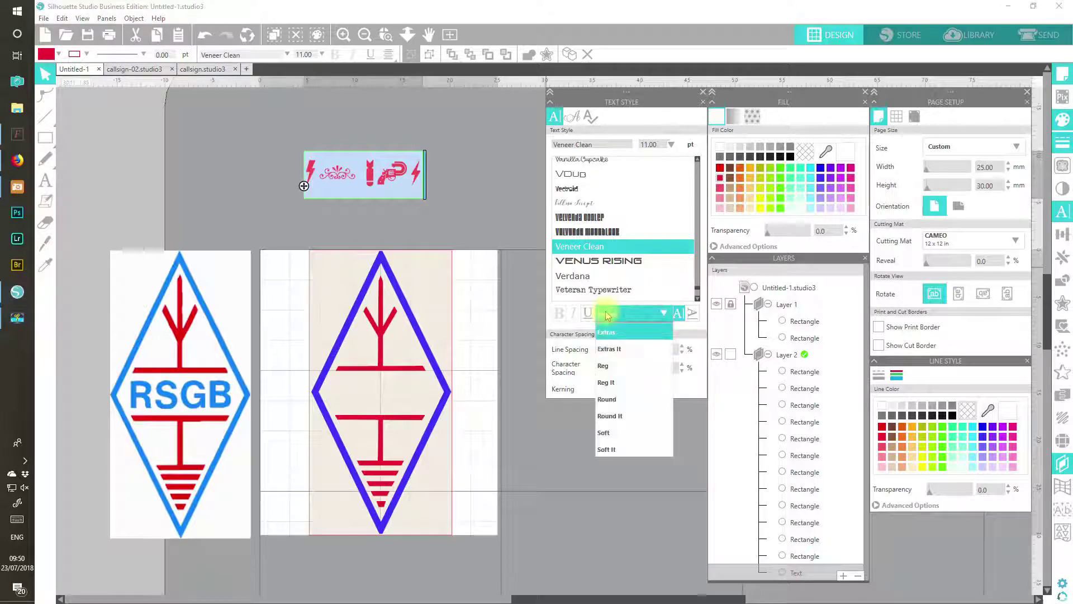
click(608, 366)
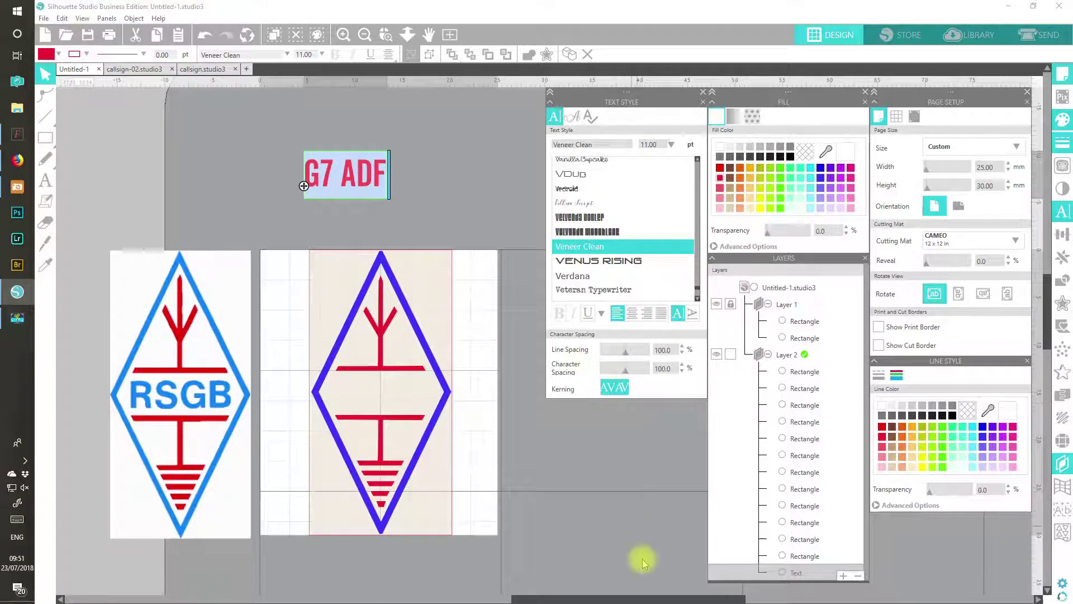
click(821, 178)
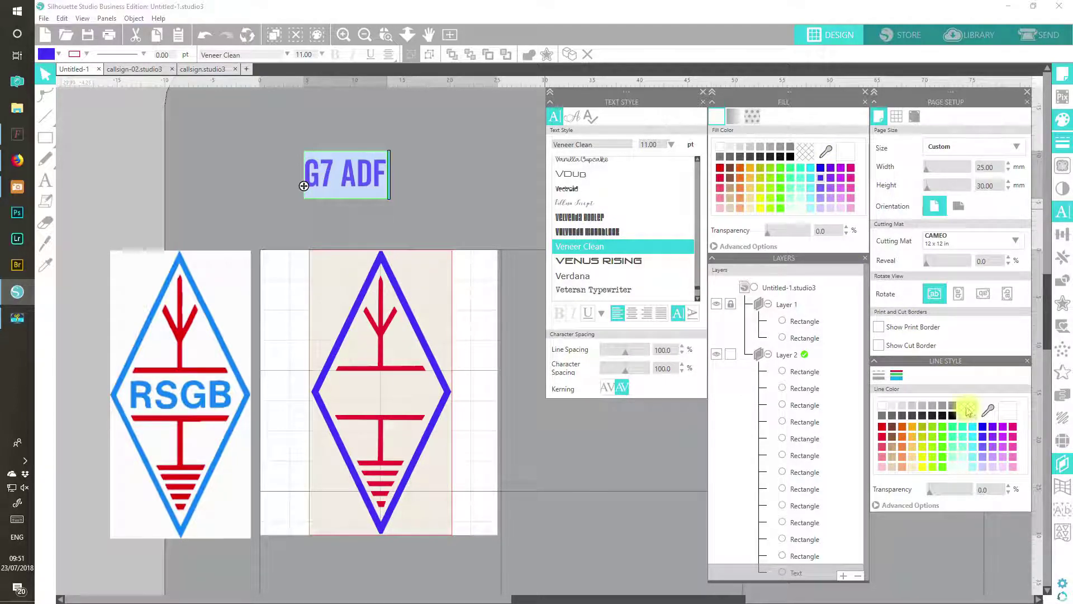
- Move the call sign between the two long red bars, enlarge it to 12 pt and close the text style settings
click(412, 143)
drag(380, 177, 416, 396)
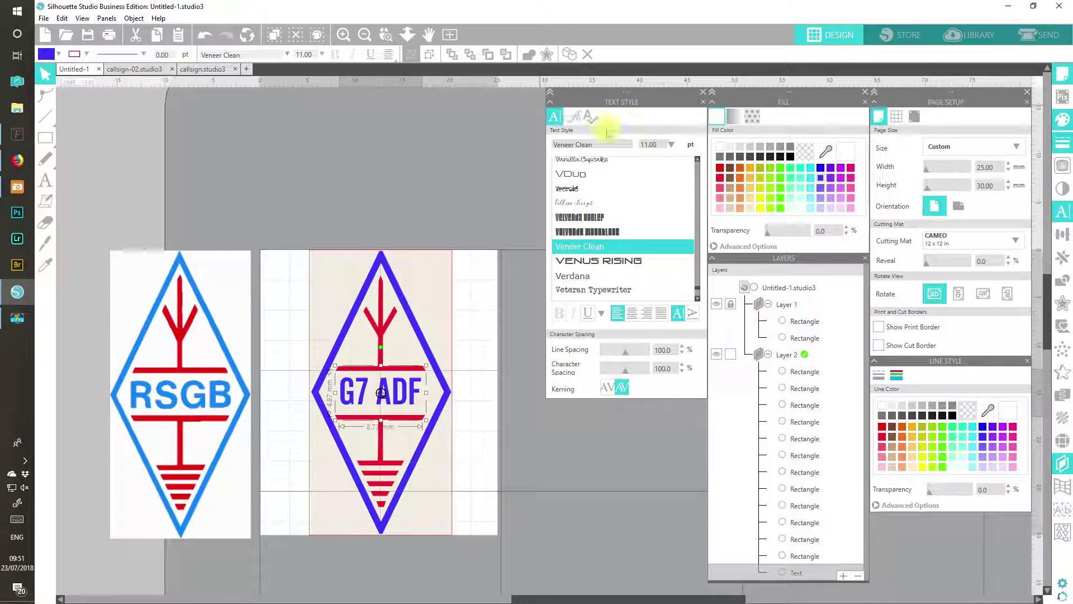
click(672, 144)
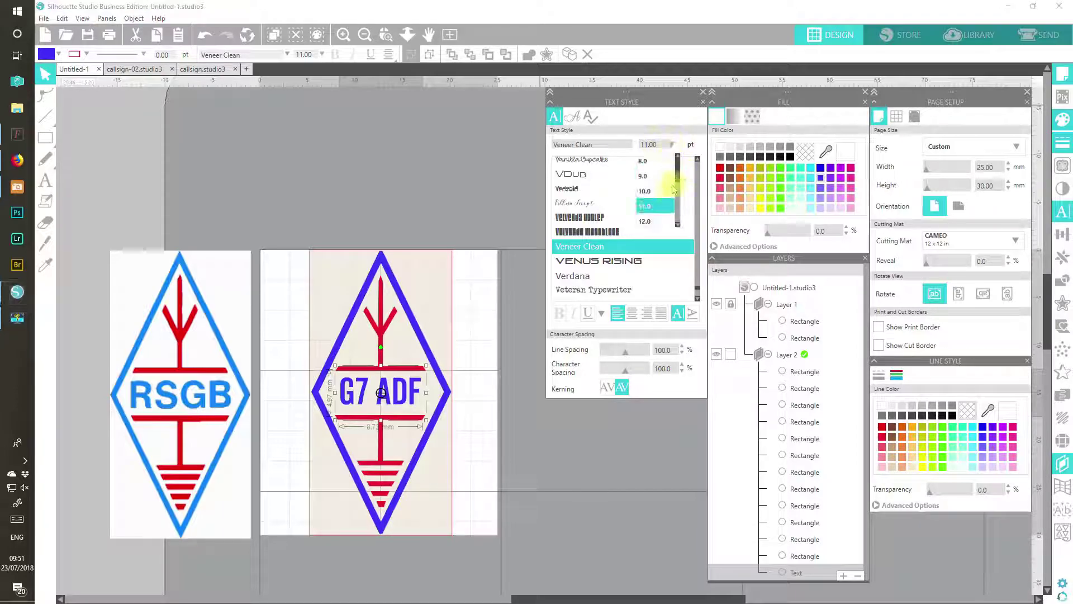
click(649, 224)
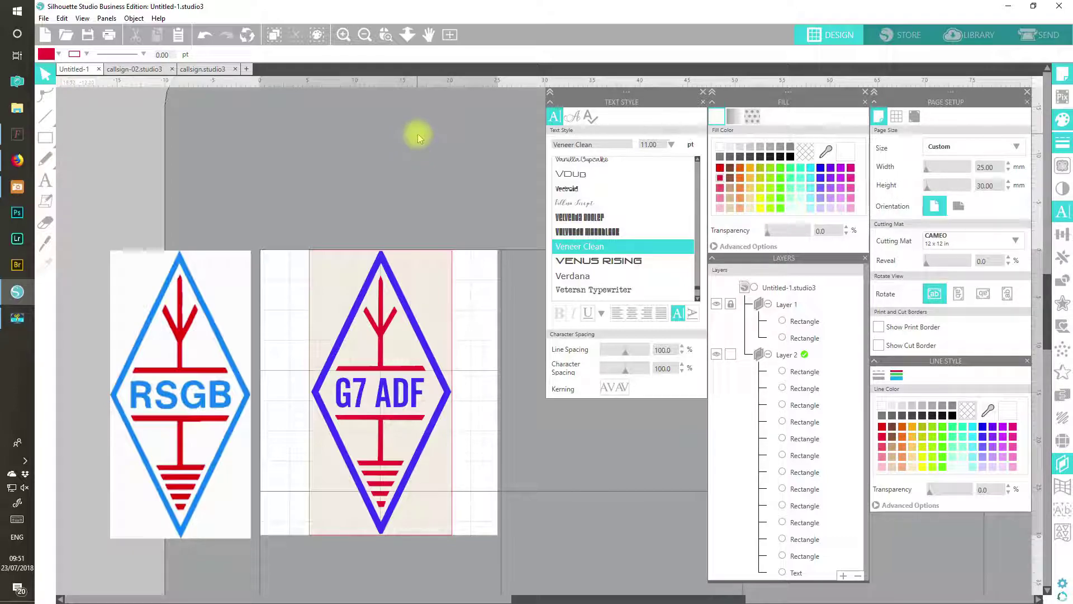
click(704, 93)
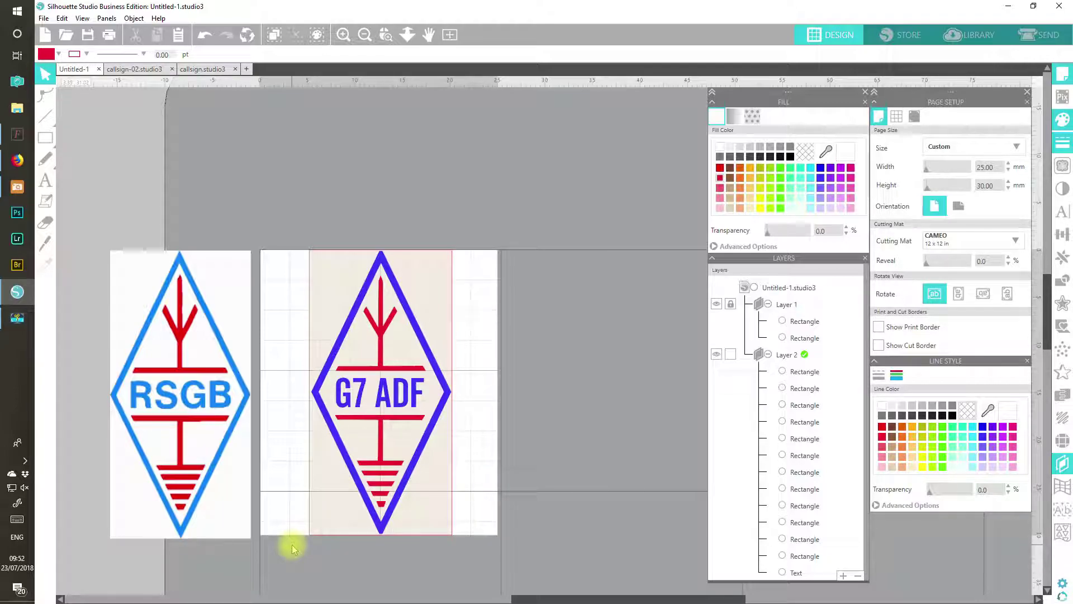
- Review the designs in callsign.studio3 and callsign-02.studio3, and return to the Untitled-1 drawing
click(219, 70)
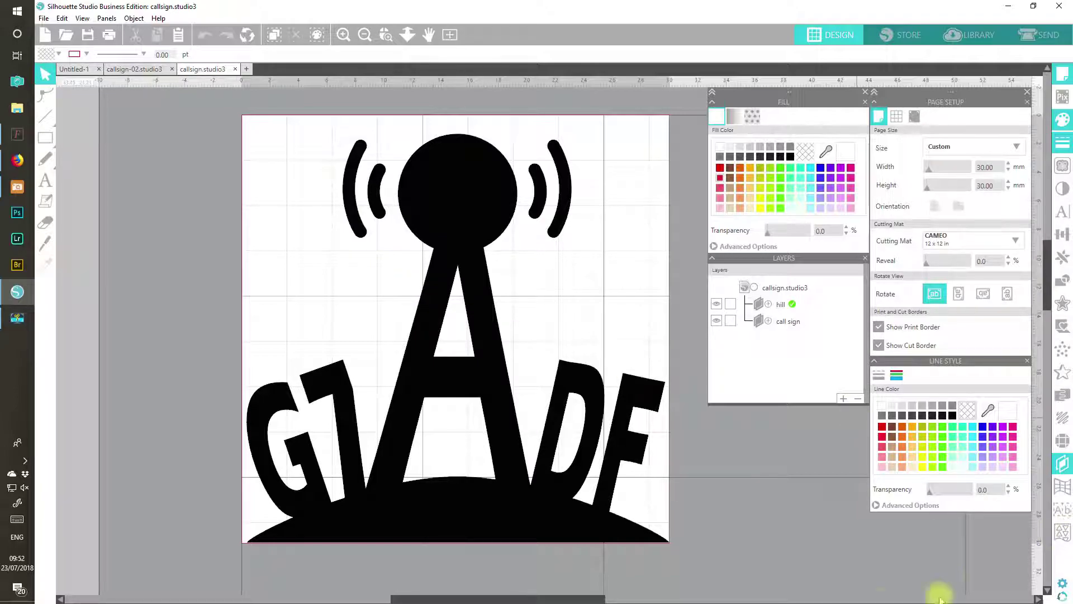
click(139, 70)
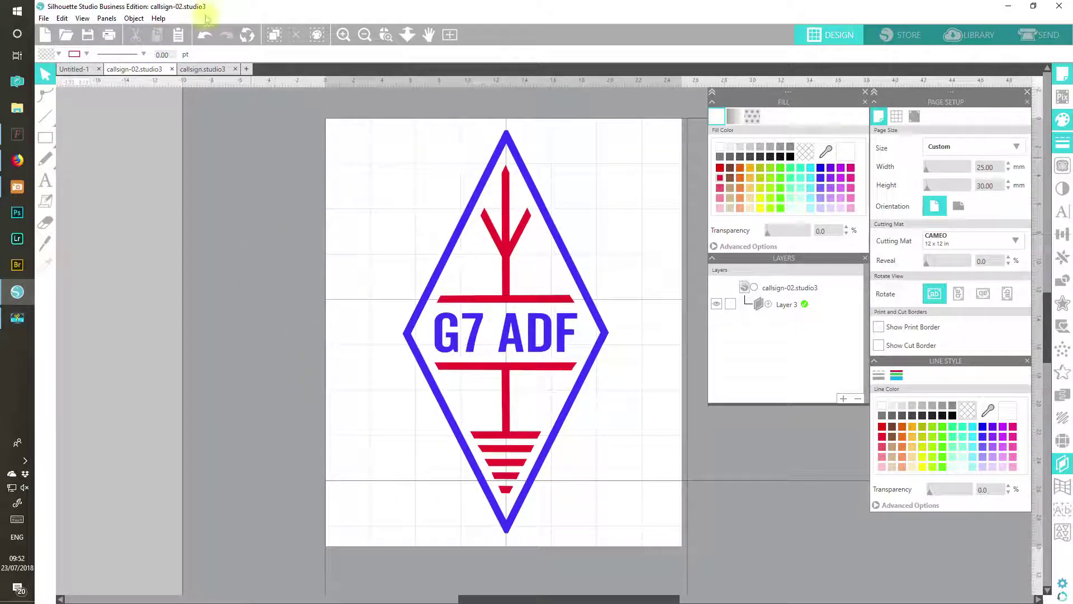
click(207, 69)
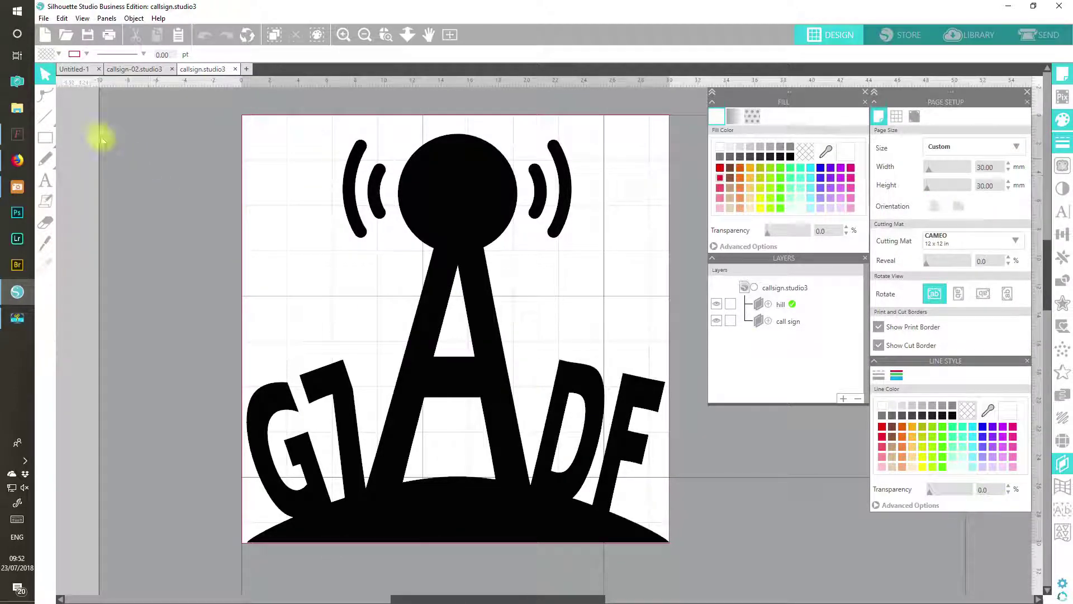
click(73, 68)
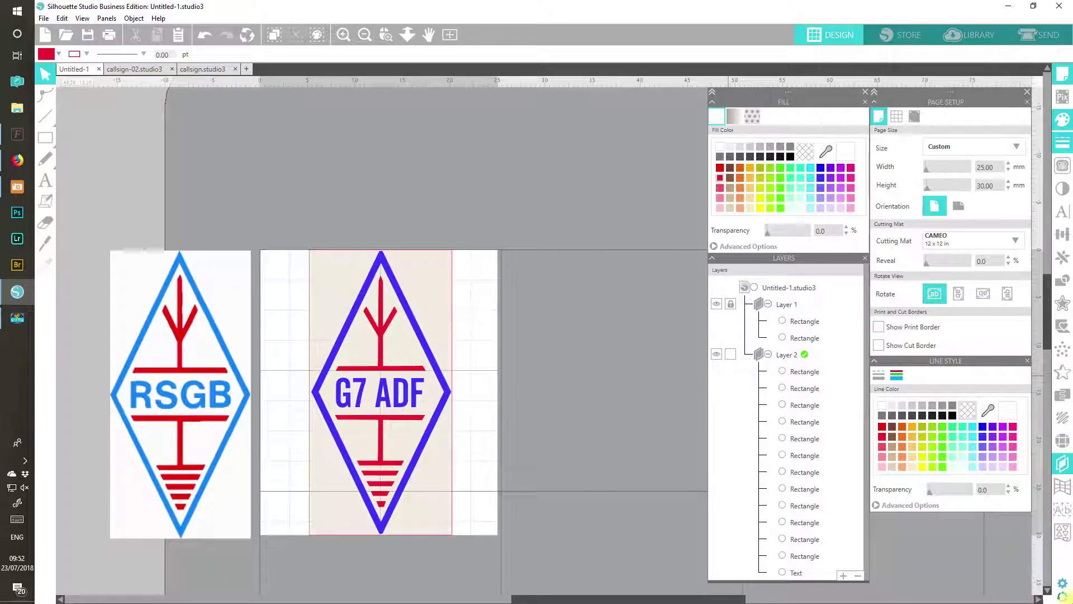
- Delete Layer 1 with the RSGB reference image and the beige guide rectangle
drag(678, 598, 633, 598)
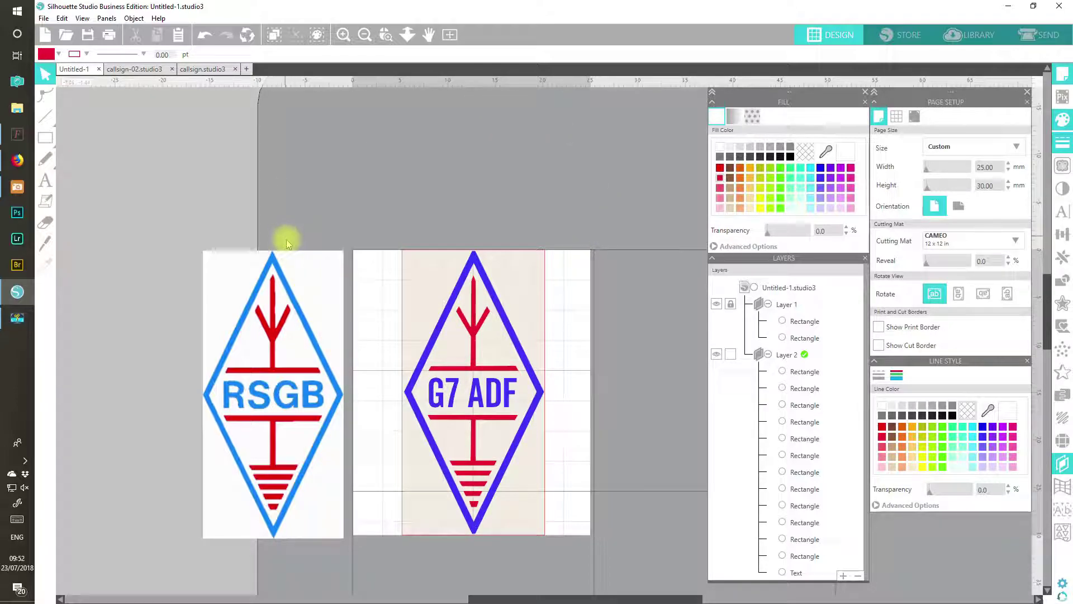
click(785, 304)
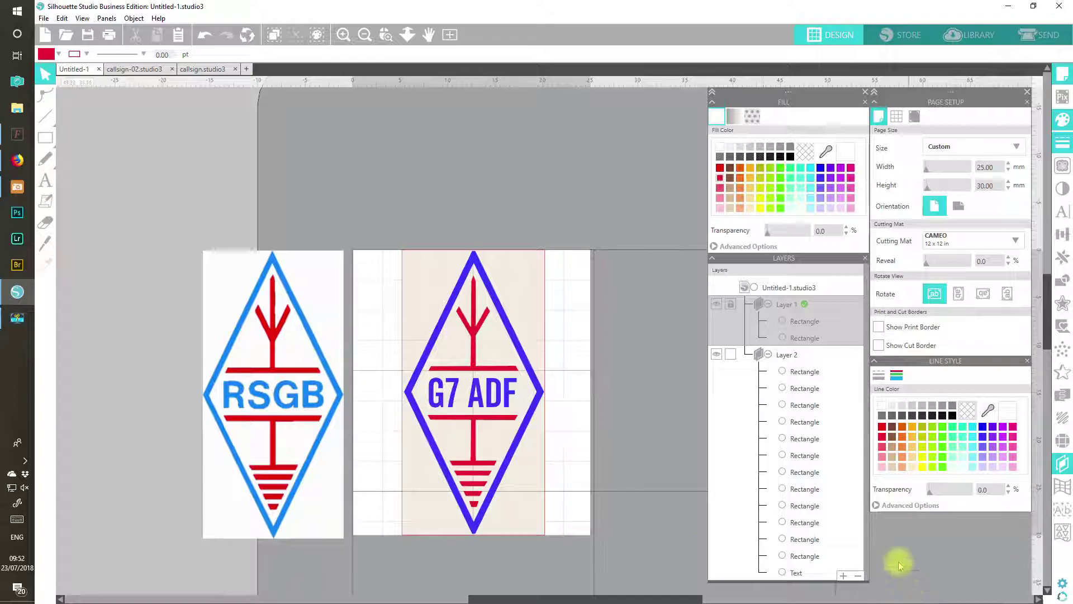
click(858, 576)
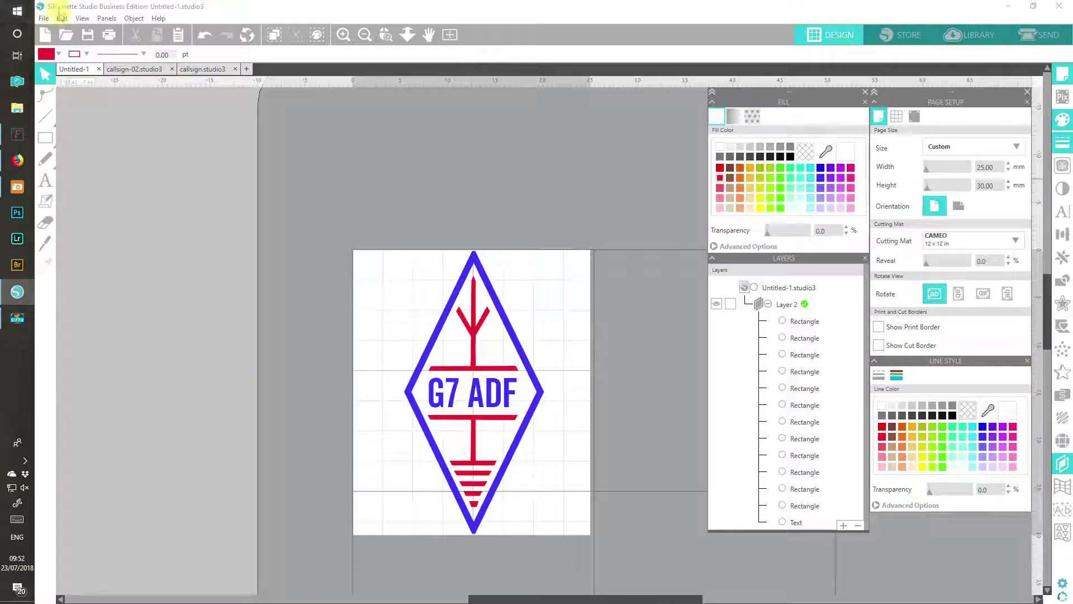
- Check the Save As destinations offered for the logo and leave them without saving
click(45, 19)
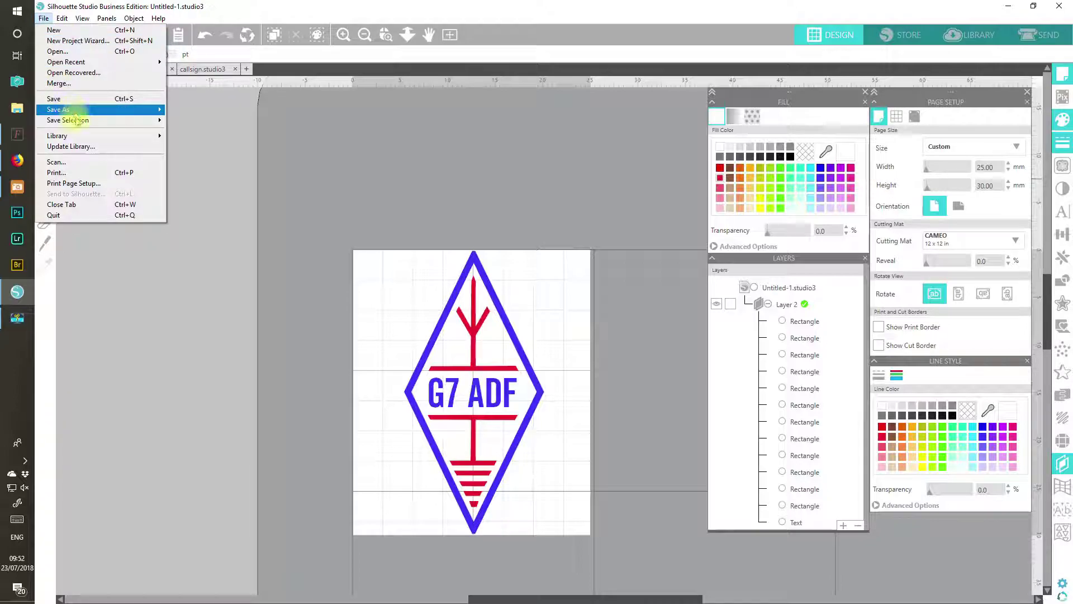
mouse_move(77, 114)
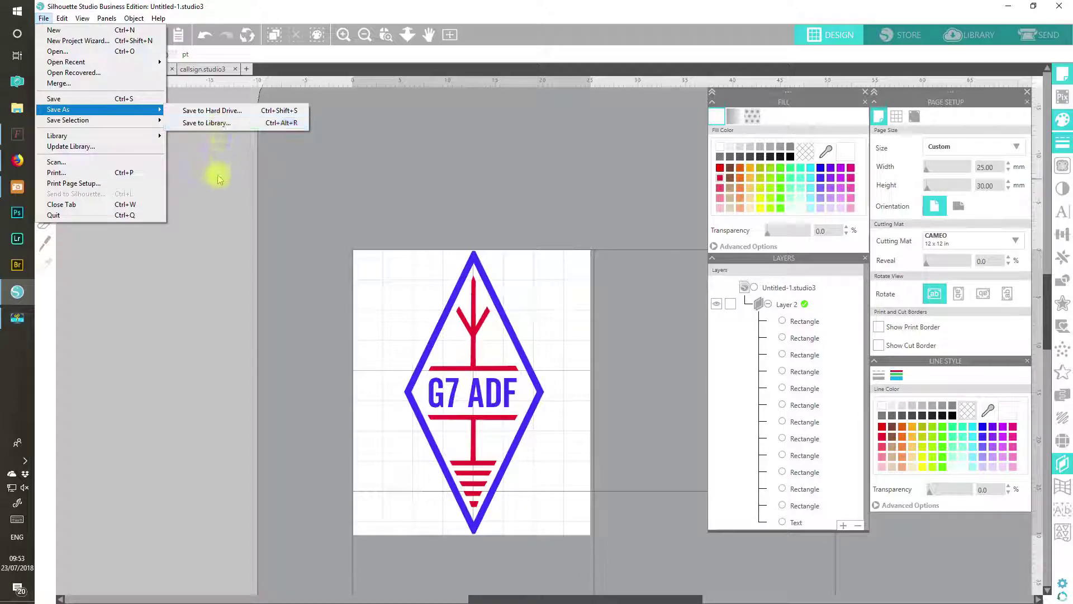
click(212, 204)
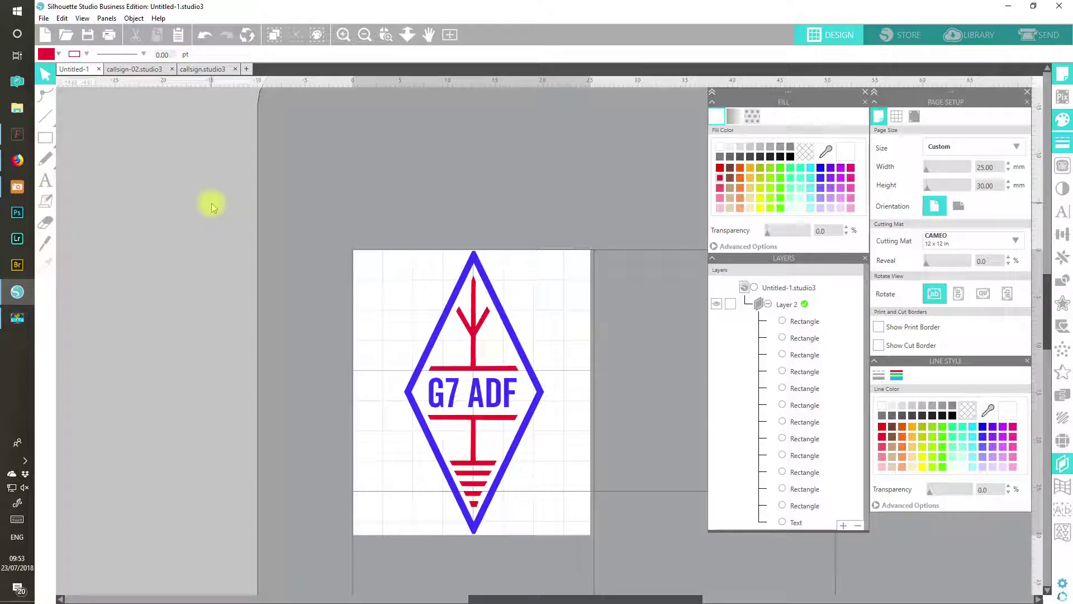
- Switch to Mint Studio, maximize its window and open the saved callsign-02 design
click(17, 11)
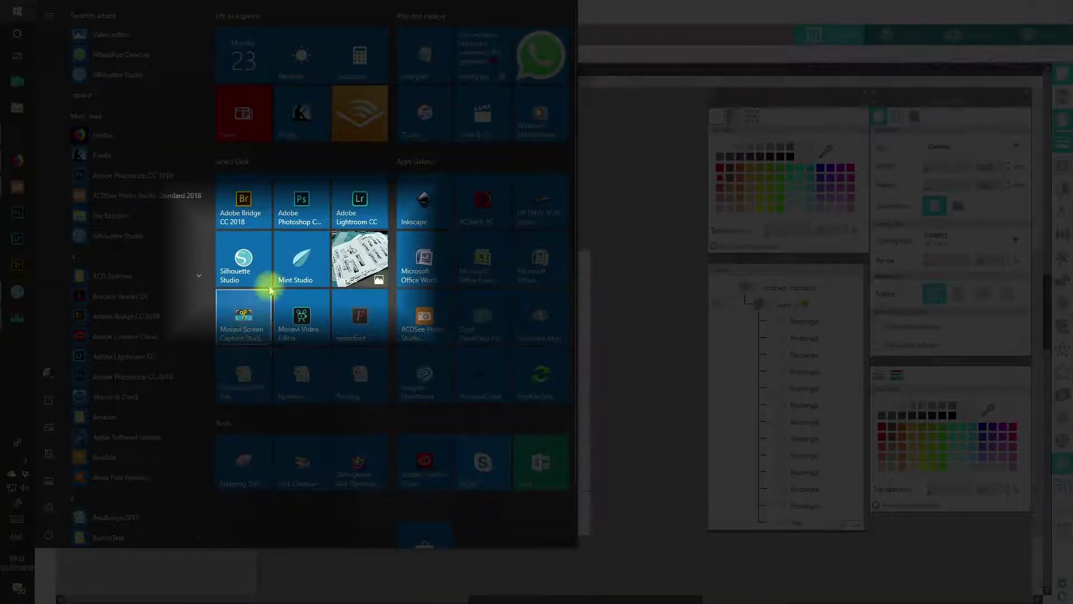
click(305, 264)
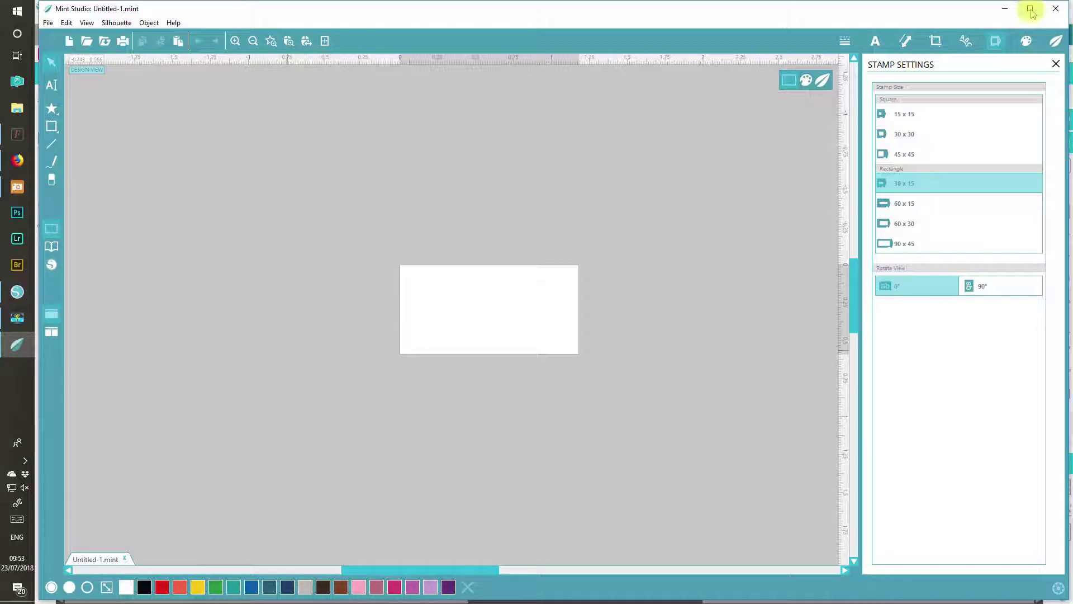
click(1031, 10)
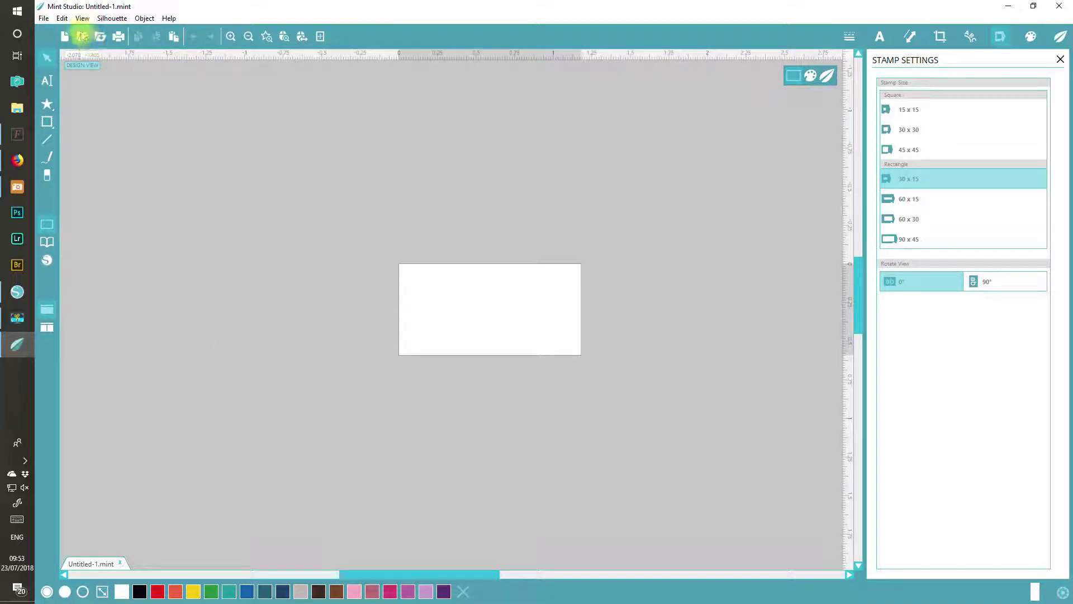
click(82, 36)
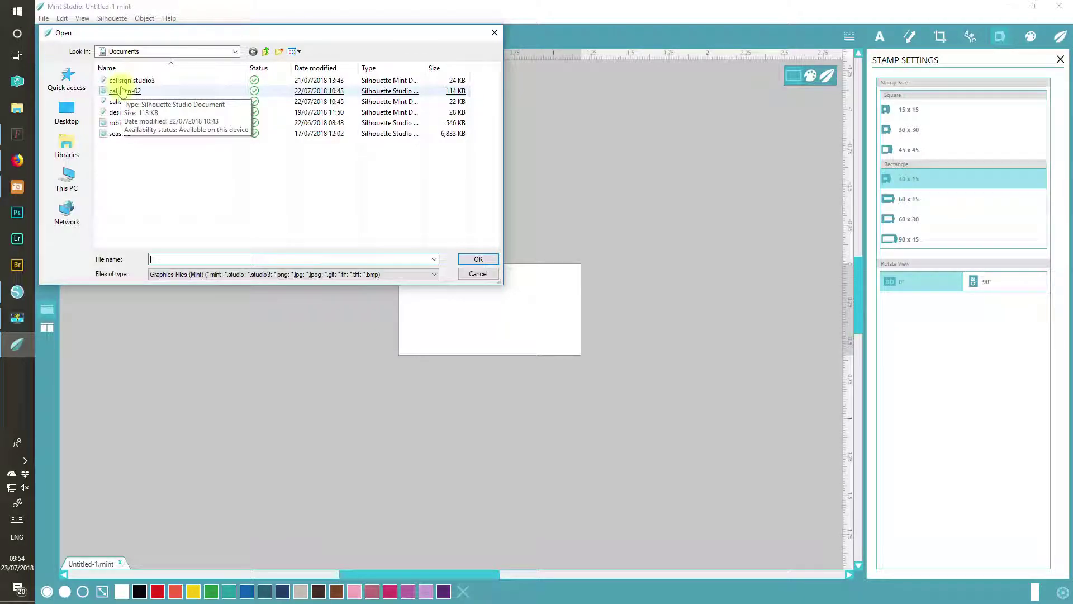
double_click(122, 91)
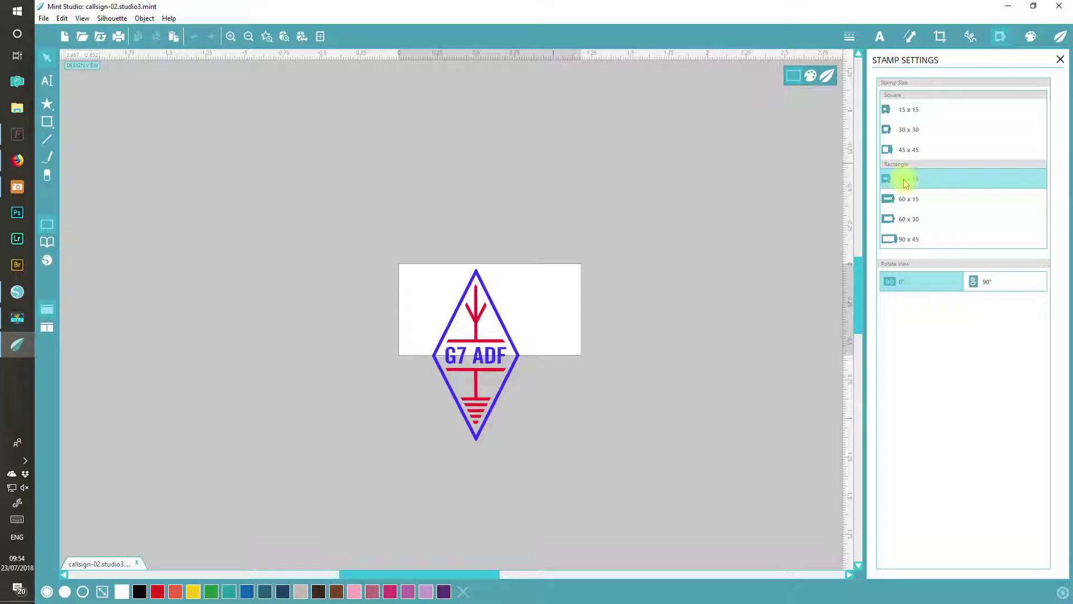
- Select the whole logo, rotate it 90 degrees clockwise and centre it on the 30 x 15 stamp area
click(484, 401)
drag(374, 194, 599, 530)
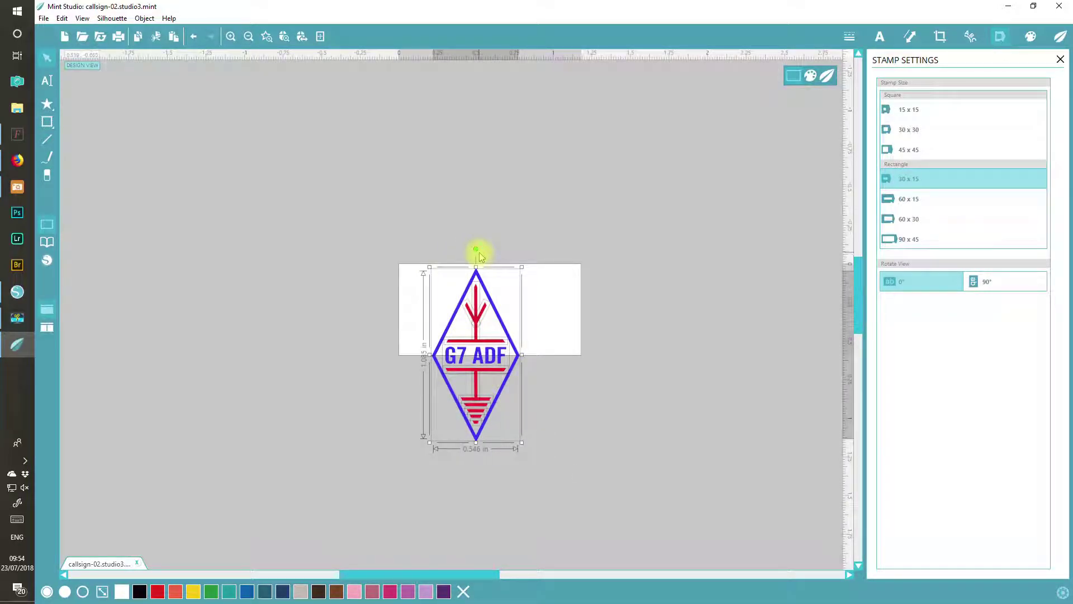
drag(474, 250, 582, 350)
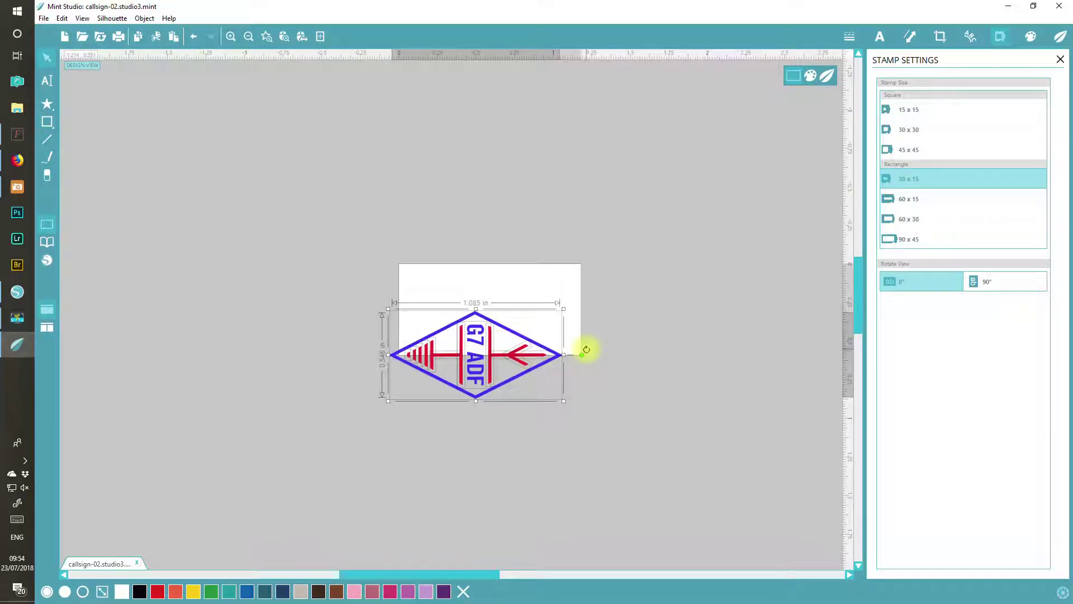
drag(519, 333, 531, 295)
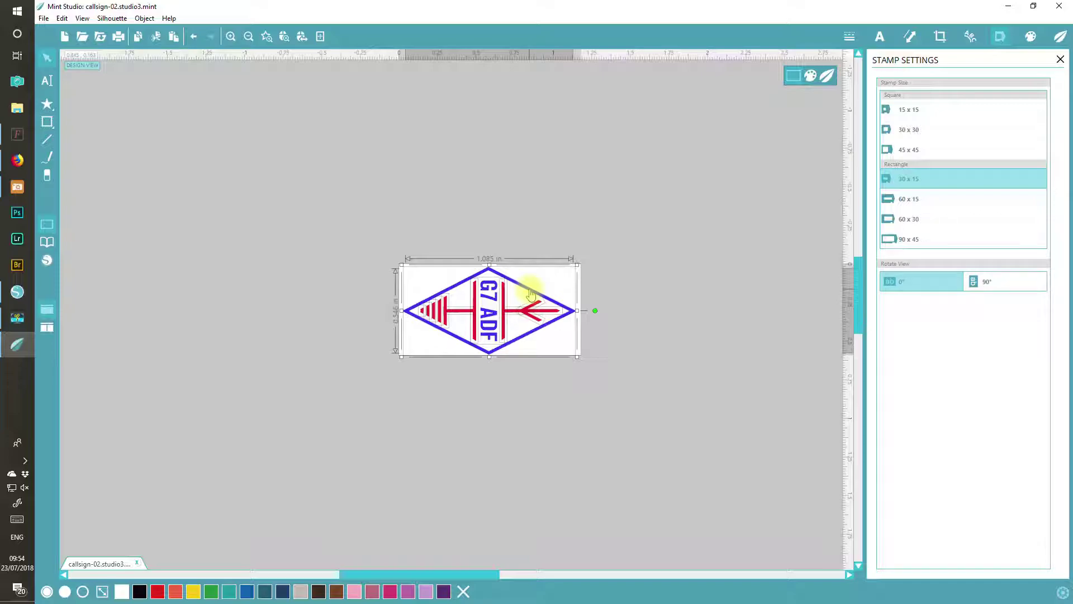
drag(531, 294, 532, 295)
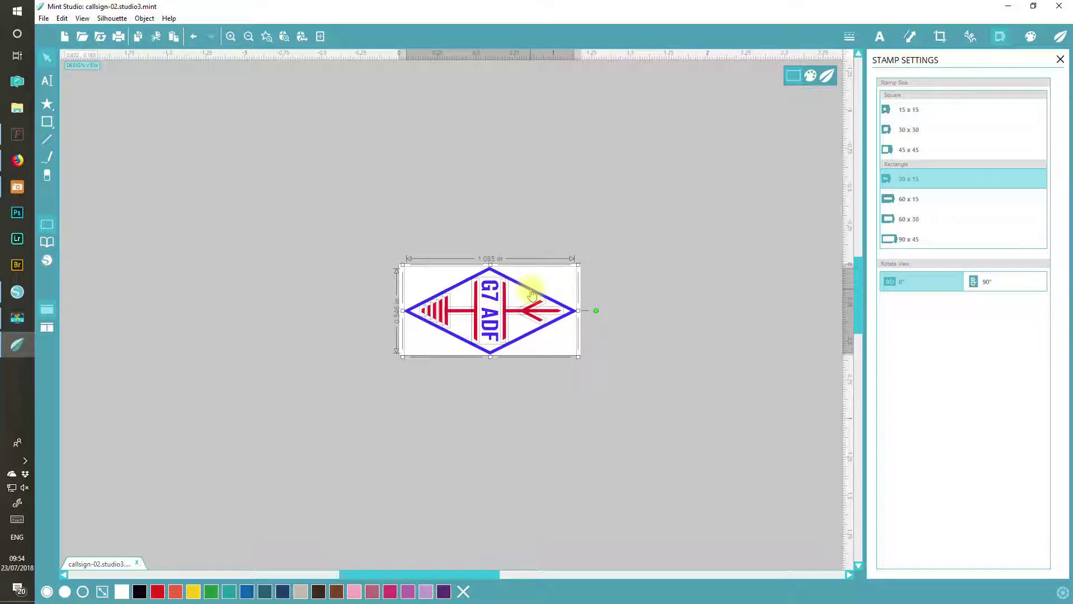
click(486, 418)
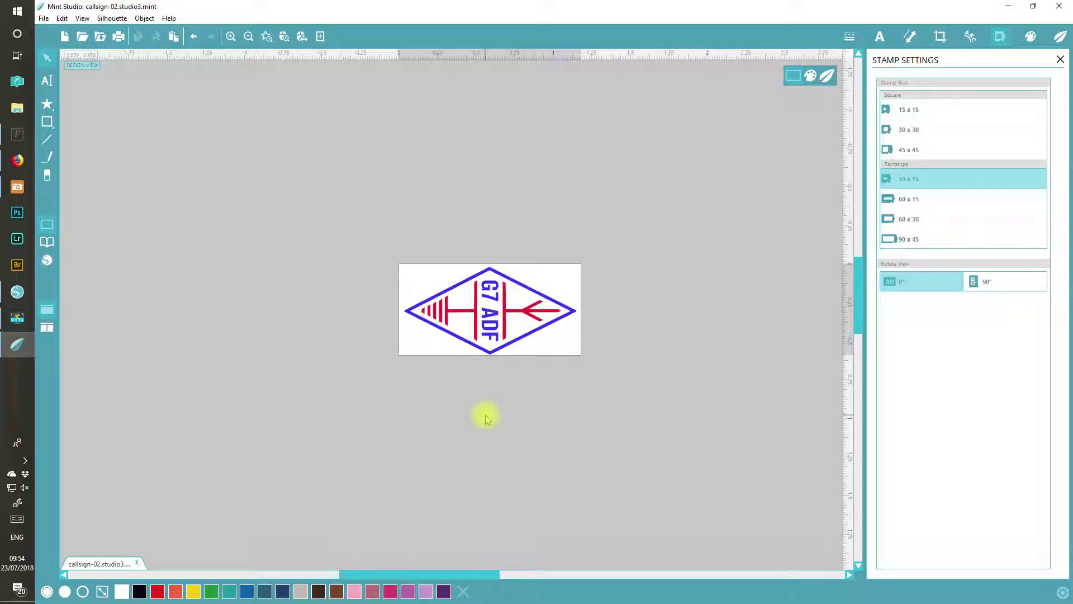
- Check the complete logo's fit within the stamp area and open the Send to Mint preview
drag(520, 405, 431, 248)
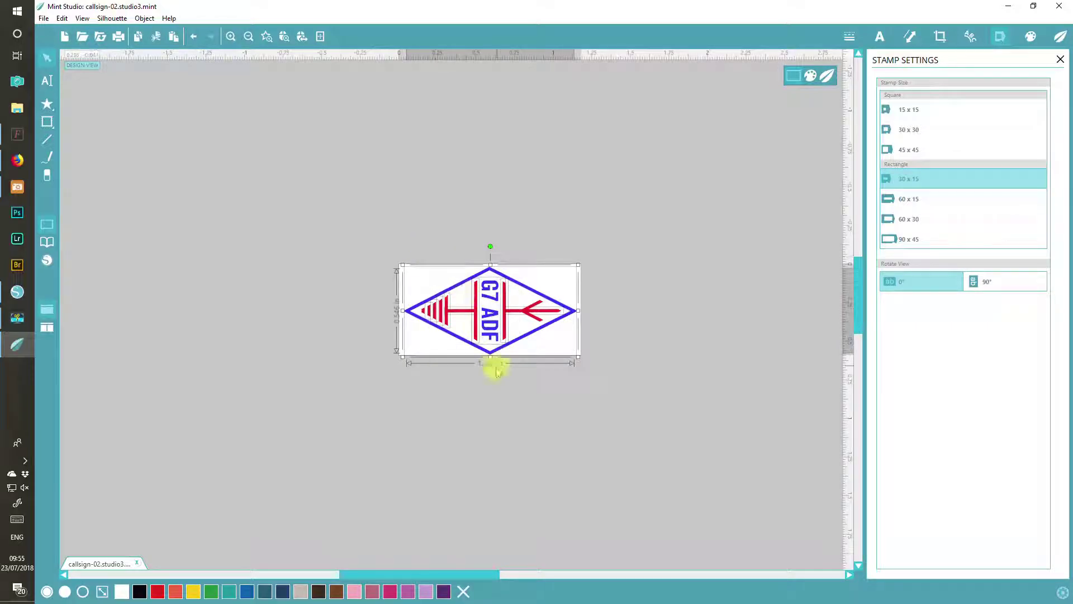
click(295, 277)
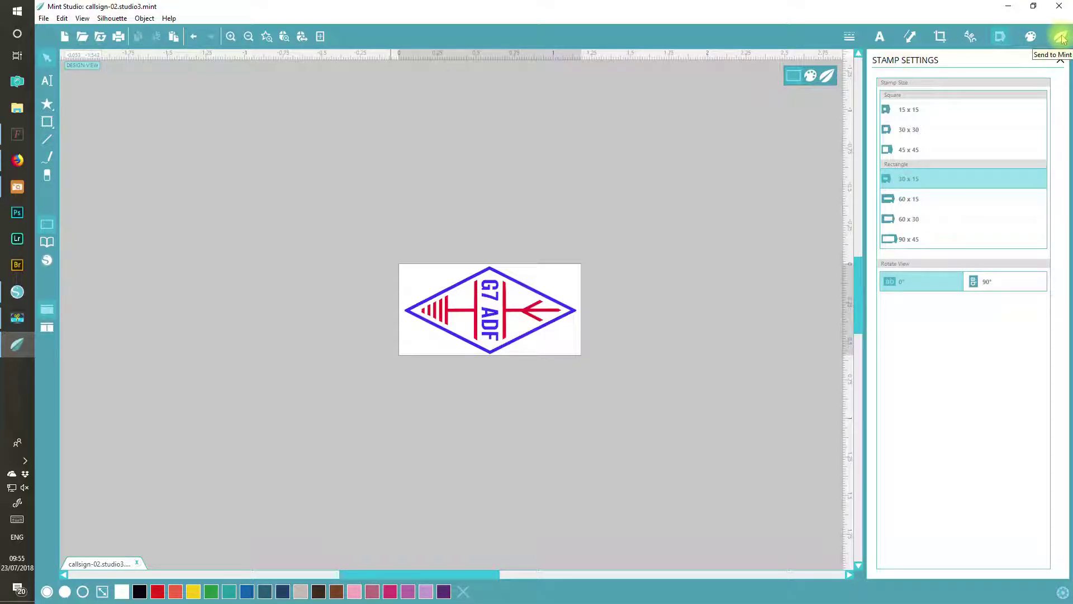
click(1060, 37)
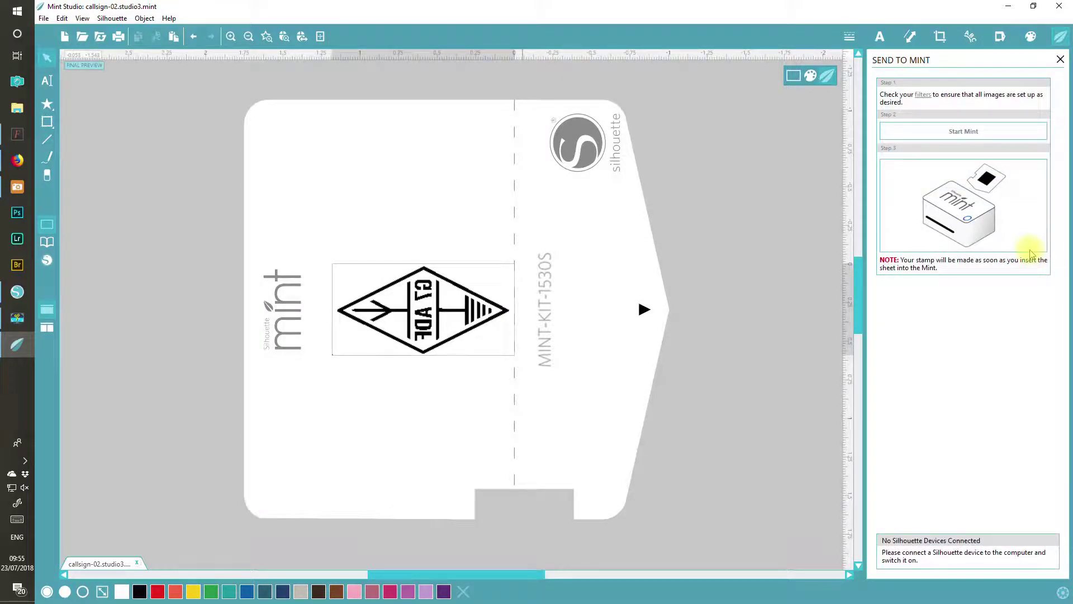